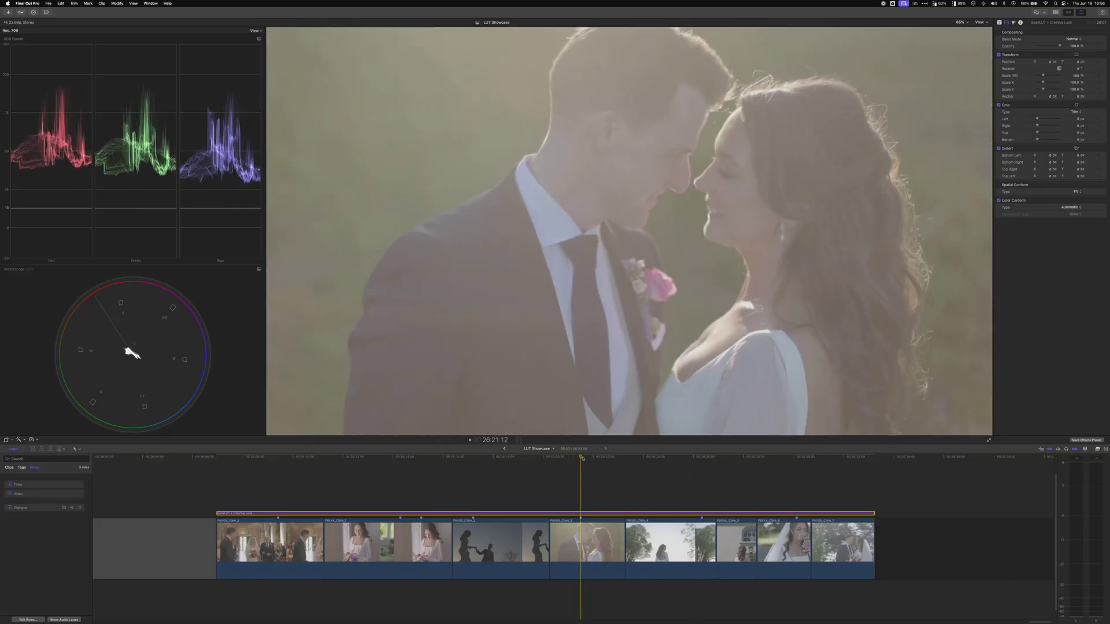
Compare the clips' black and highlight levels on the RGB parade, moving the guide line to the shadow floor and the highlight ceiling
left_click_drag(580, 457, 276, 465)
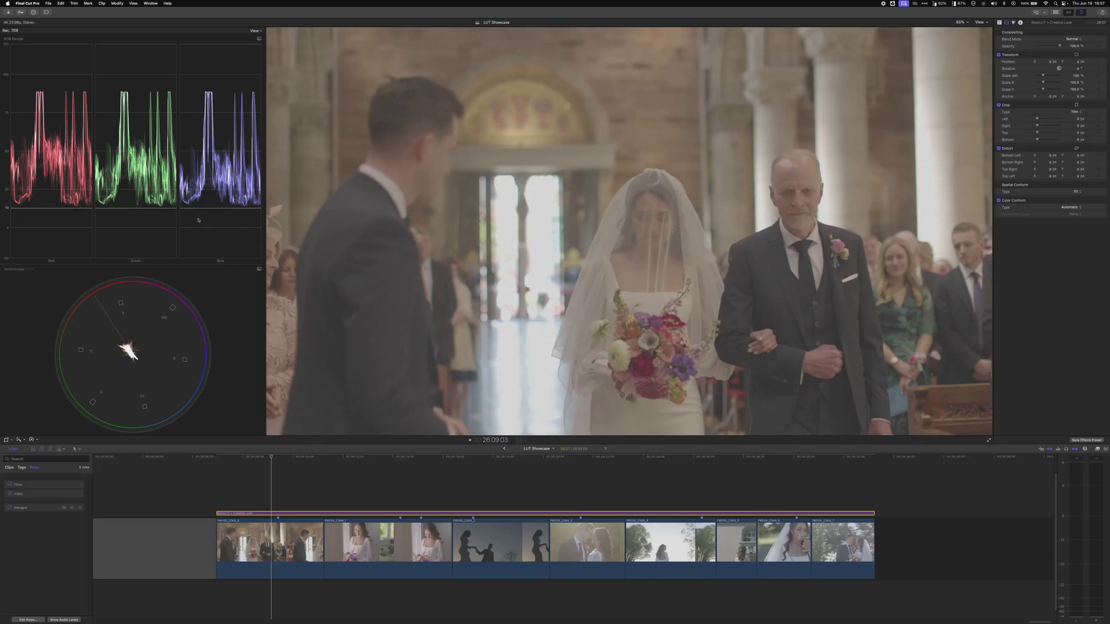
left_click_drag(203, 209, 210, 77)
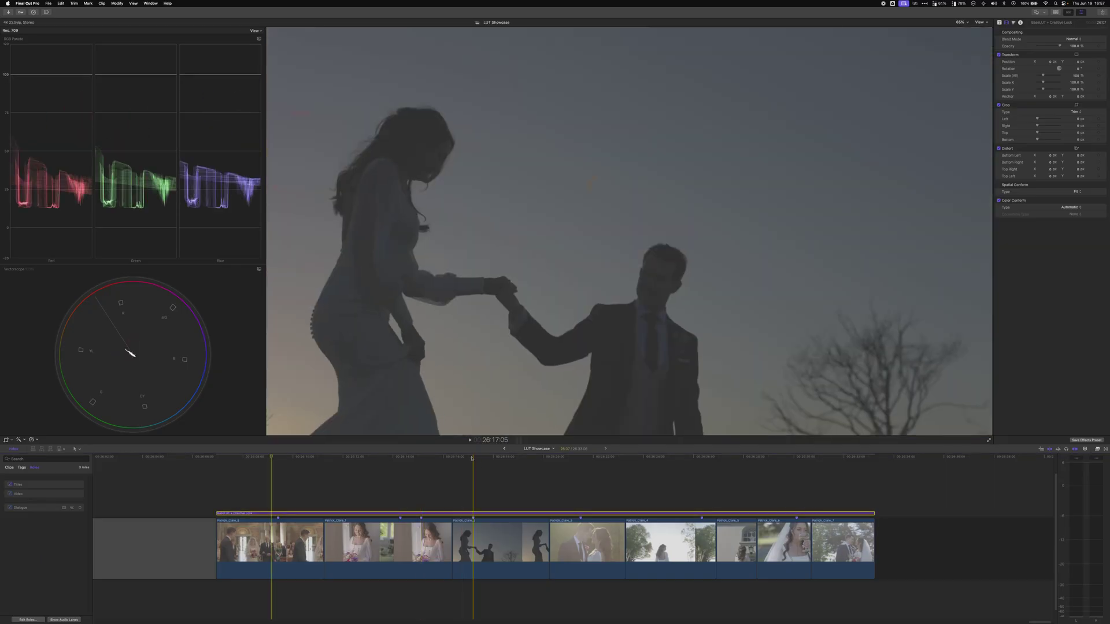
left_click(471, 458)
left_click_drag(154, 79, 157, 210)
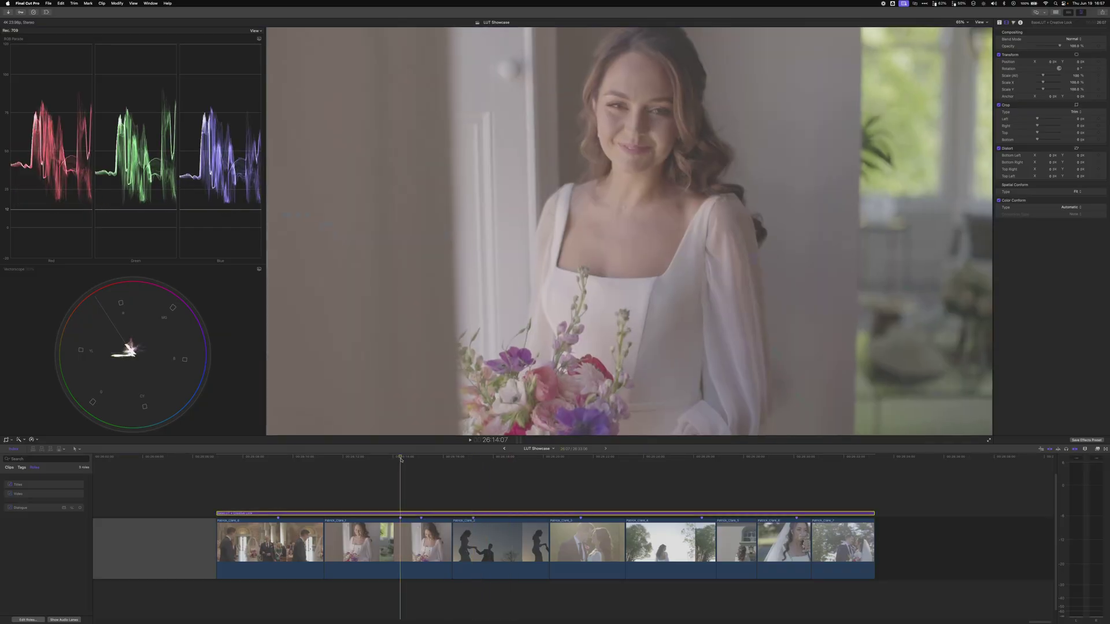
left_click(593, 478)
left_click(701, 475)
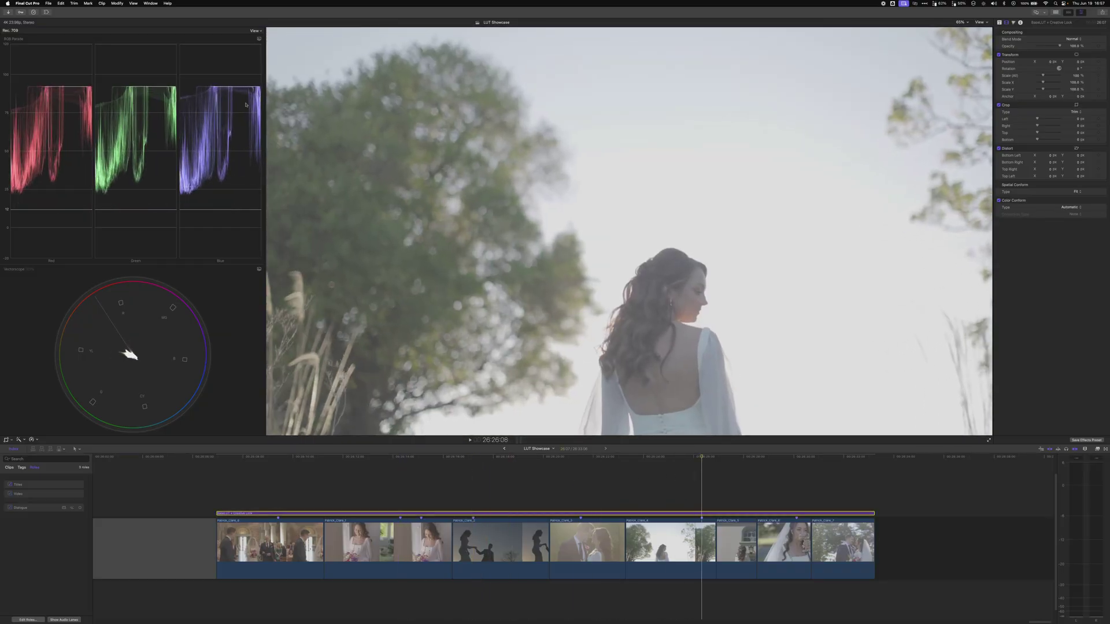
left_click_drag(219, 209, 219, 87)
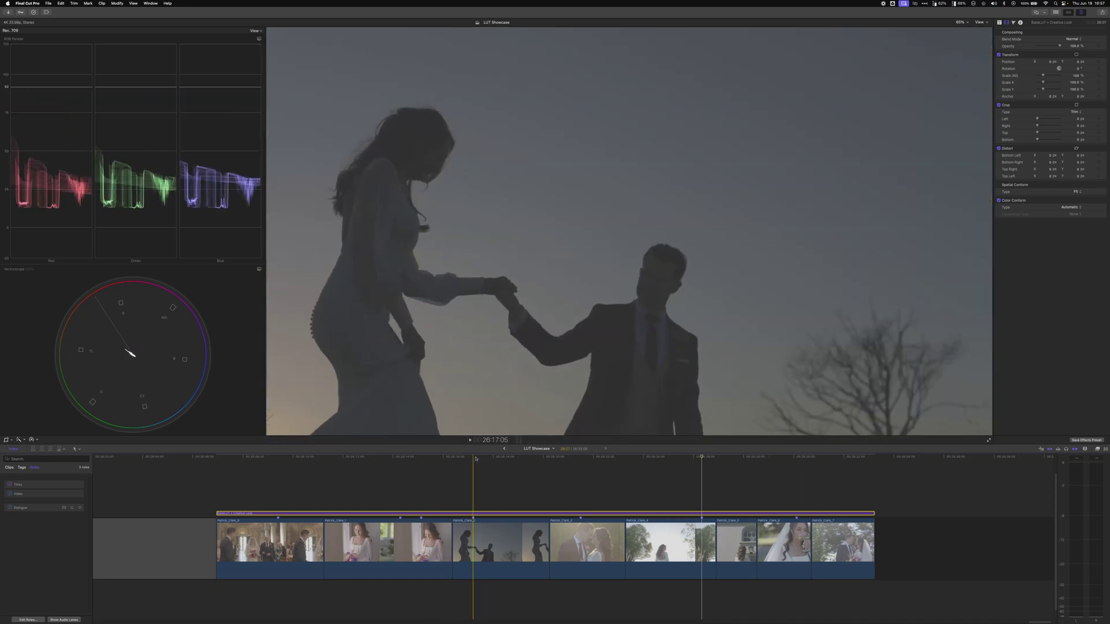
left_click_drag(475, 458, 424, 458)
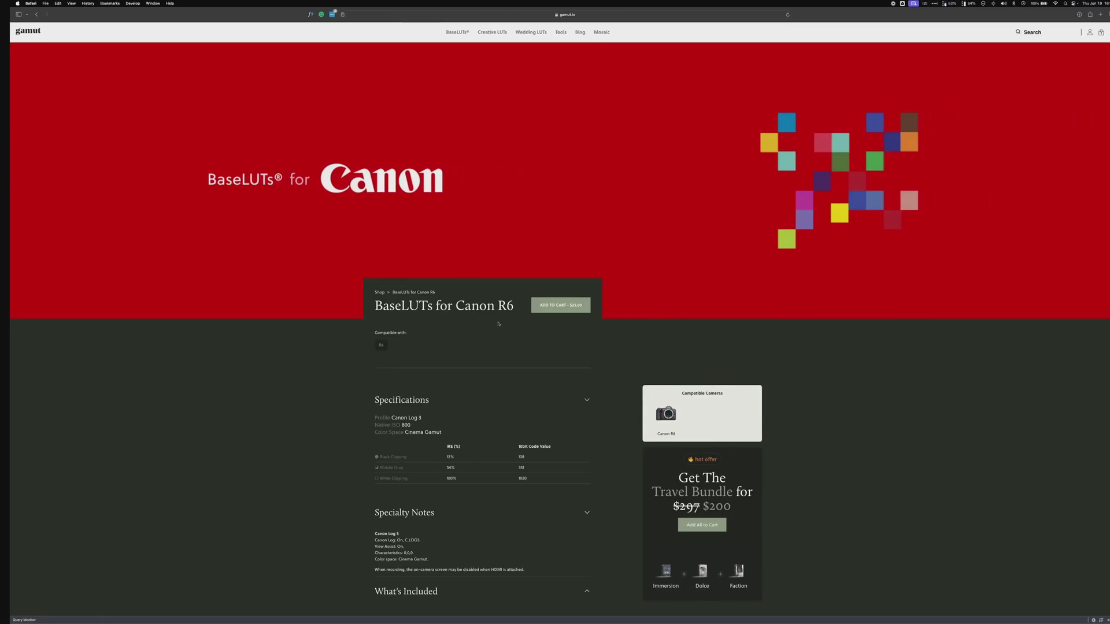
In Safari, examine the BaseLUTs for Canon R6 specifications for profile, native ISO, color space and white clipping
scroll(401, 232, "down", 3)
scroll(480, 245, "up", 1)
scroll(520, 256, "down", 2)
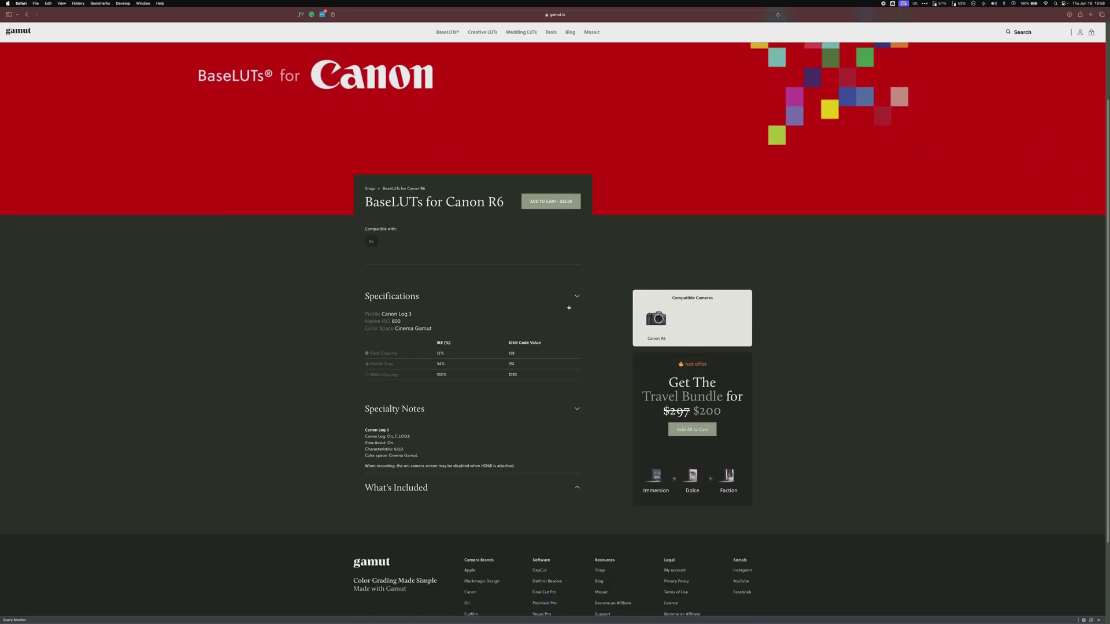
left_click(576, 297)
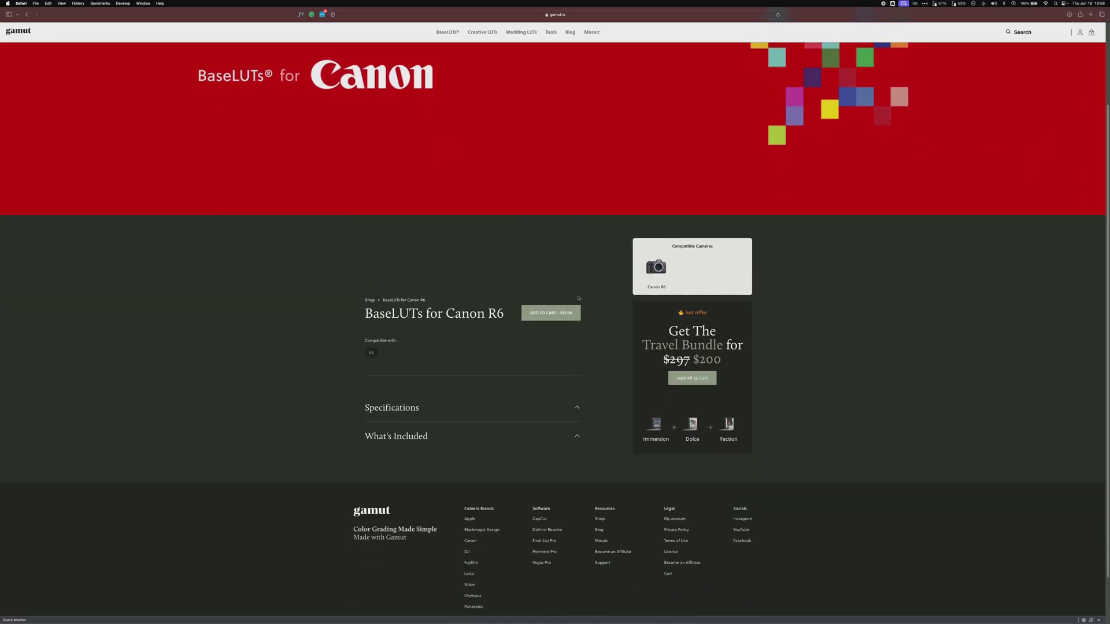
left_click(576, 408)
mouse_move(386, 314)
left_mouse_down()
mouse_move(412, 314)
mouse_move(391, 319)
left_mouse_up()
left_click(407, 320)
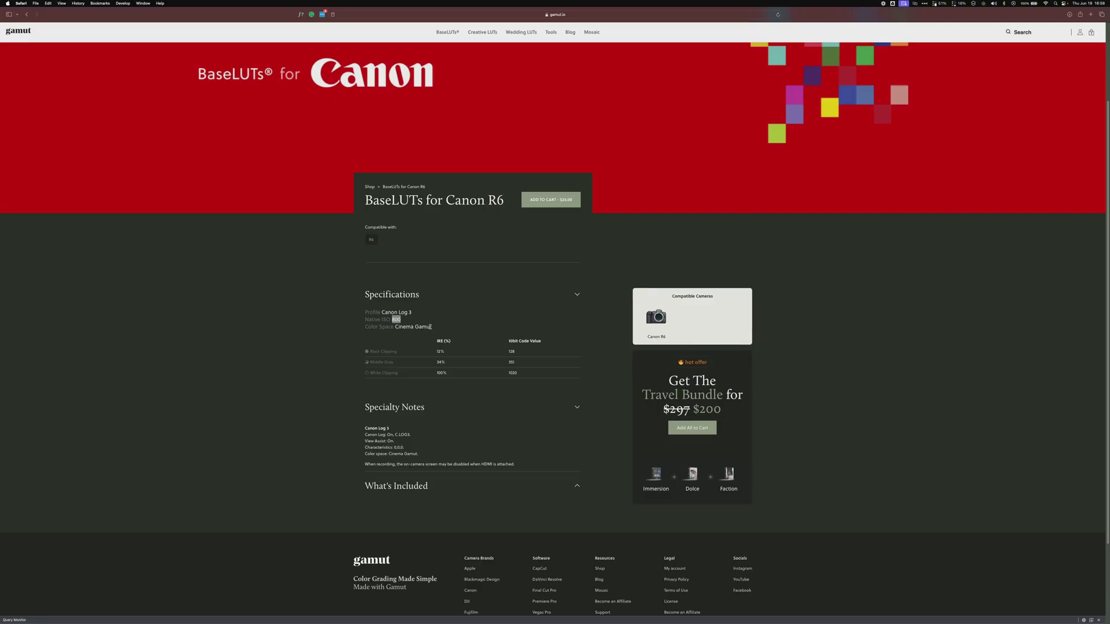
left_click_drag(432, 327, 393, 327)
left_click(395, 325)
left_click_drag(448, 372, 436, 373)
key("ctrl+Left")
Back in Final Cut Pro, inspect the bride portrait, backlit bride and couple clips' highlights against the RGB parade guide line
left_click(401, 458)
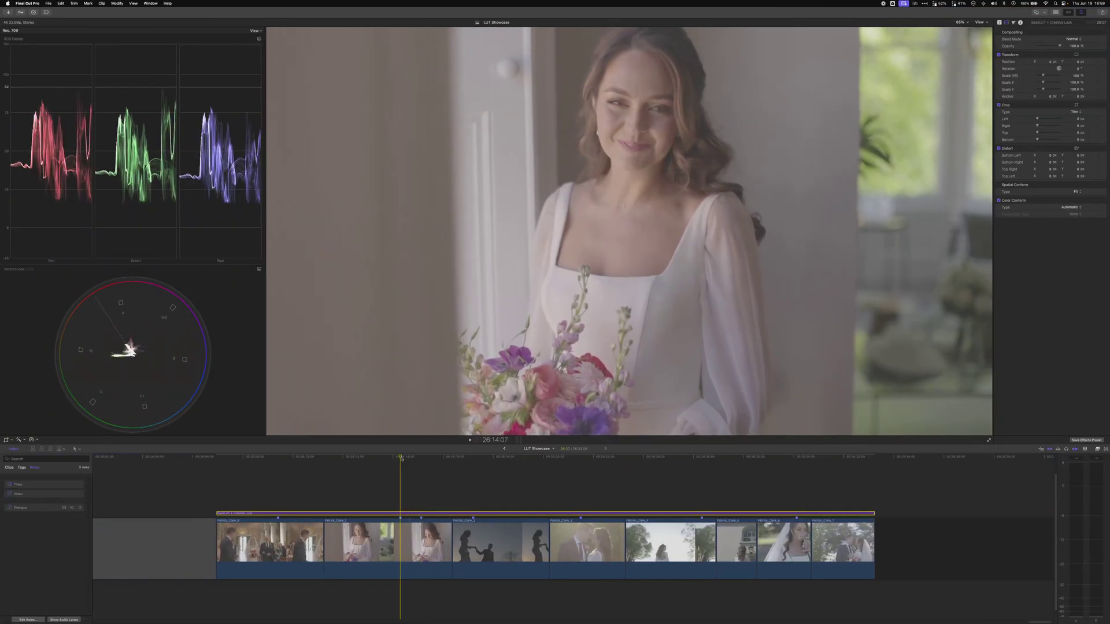
left_click_drag(401, 457, 702, 464)
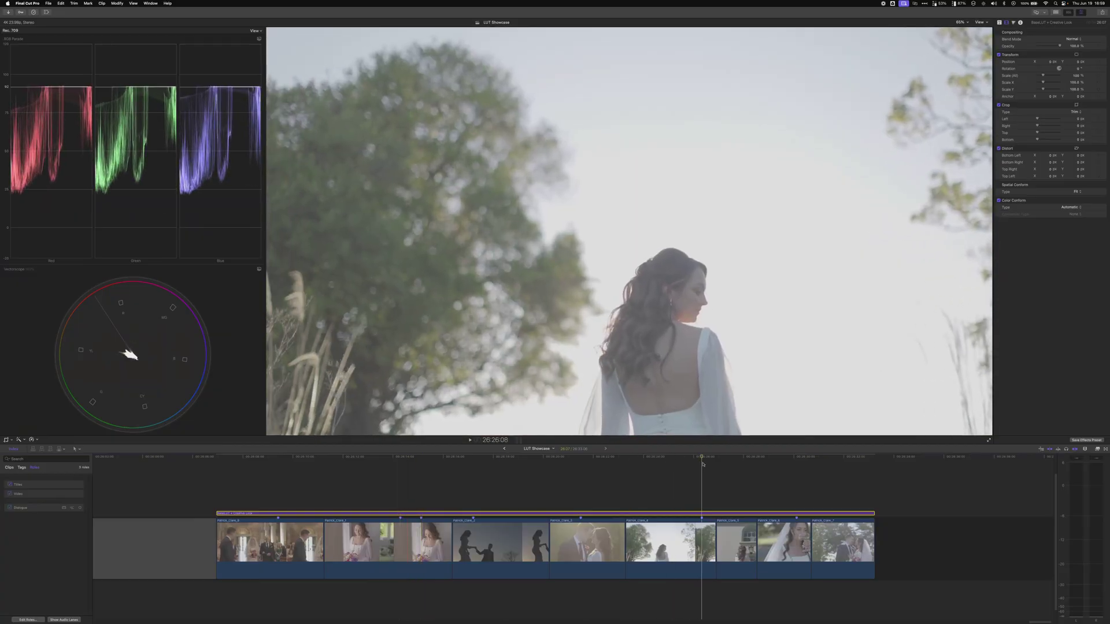
left_click(205, 87)
left_click_drag(682, 453, 579, 462)
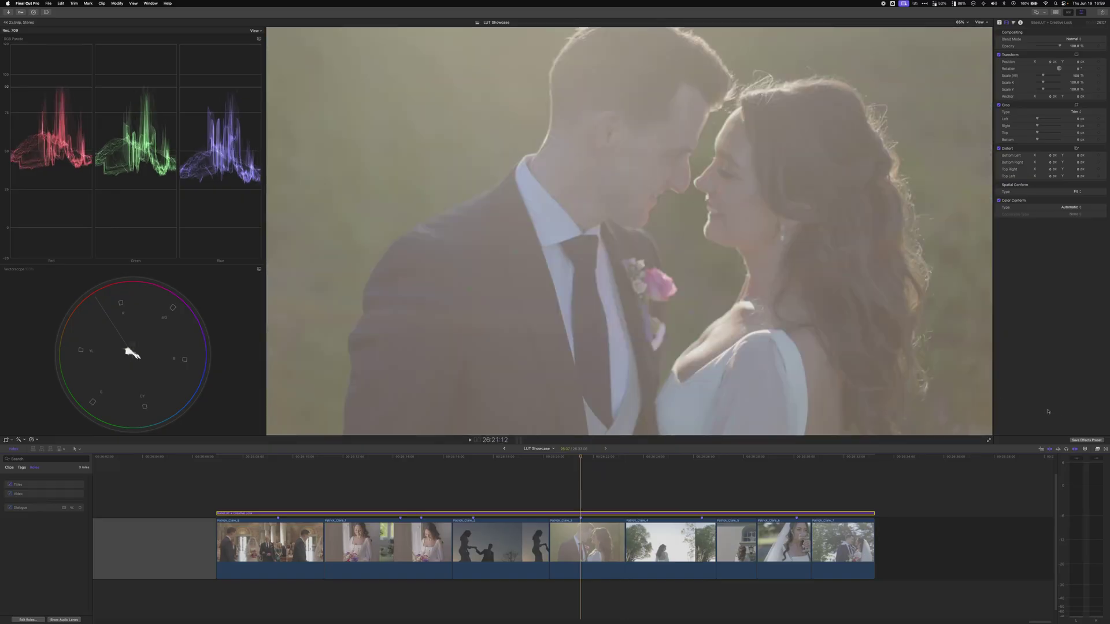
Apply the Custom LUT color effect to the adjustment layer above the wedding clips
left_click(1097, 449)
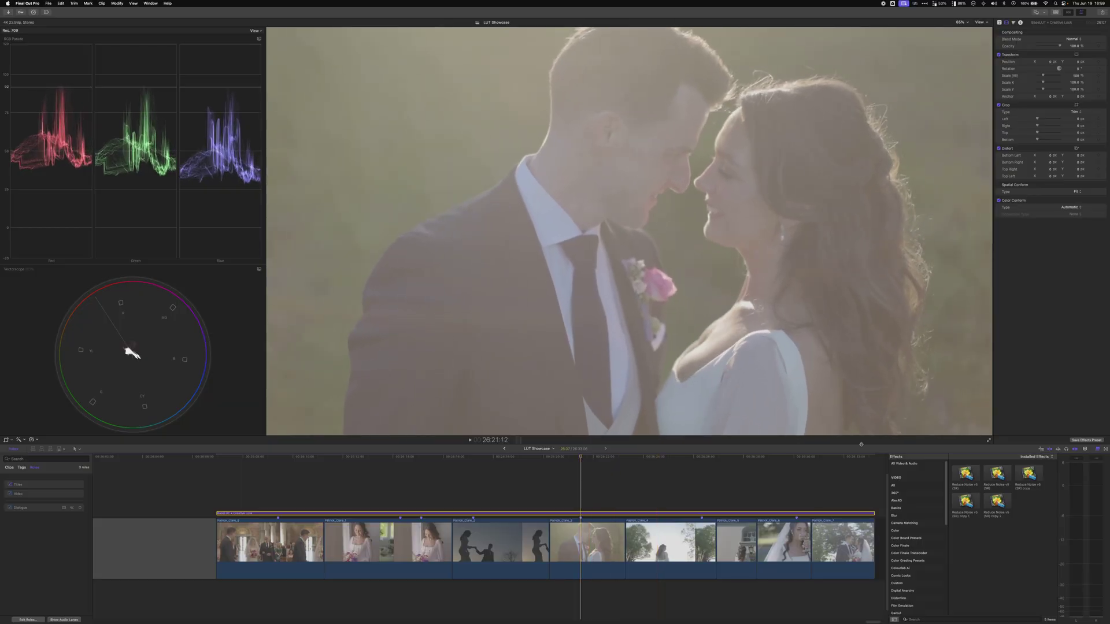
left_click(913, 530)
left_click_drag(962, 480, 704, 512)
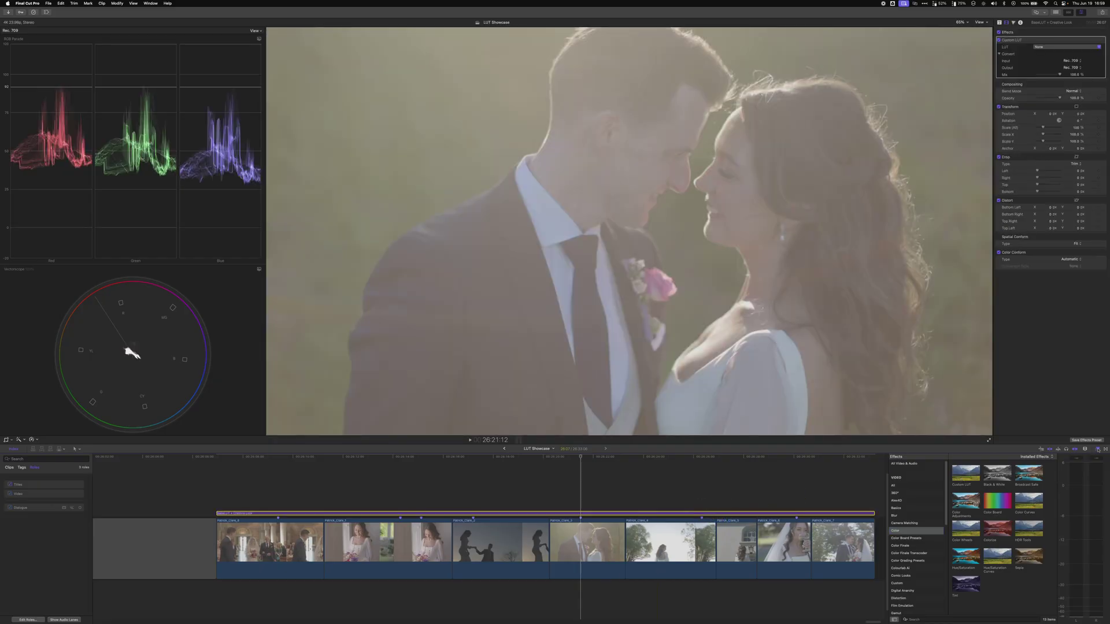
left_click(1098, 449)
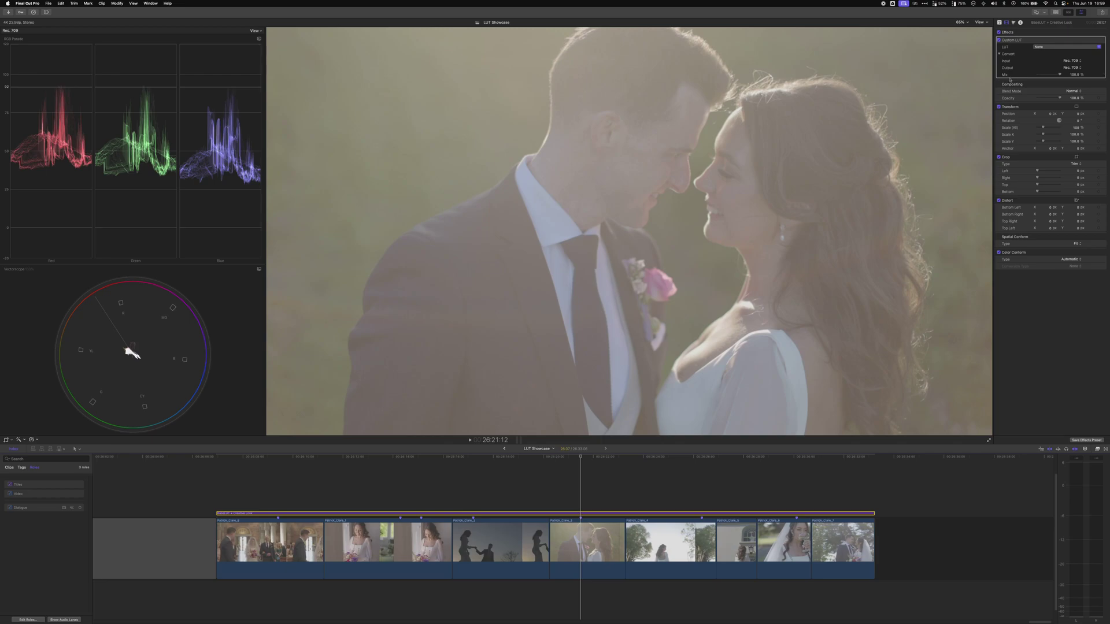
Try the gamut BaseLUT for Canon R6, C-Log3 to Rec709, in the adjustment layer's Custom LUT effect
left_click(1052, 50)
mouse_move(1058, 157)
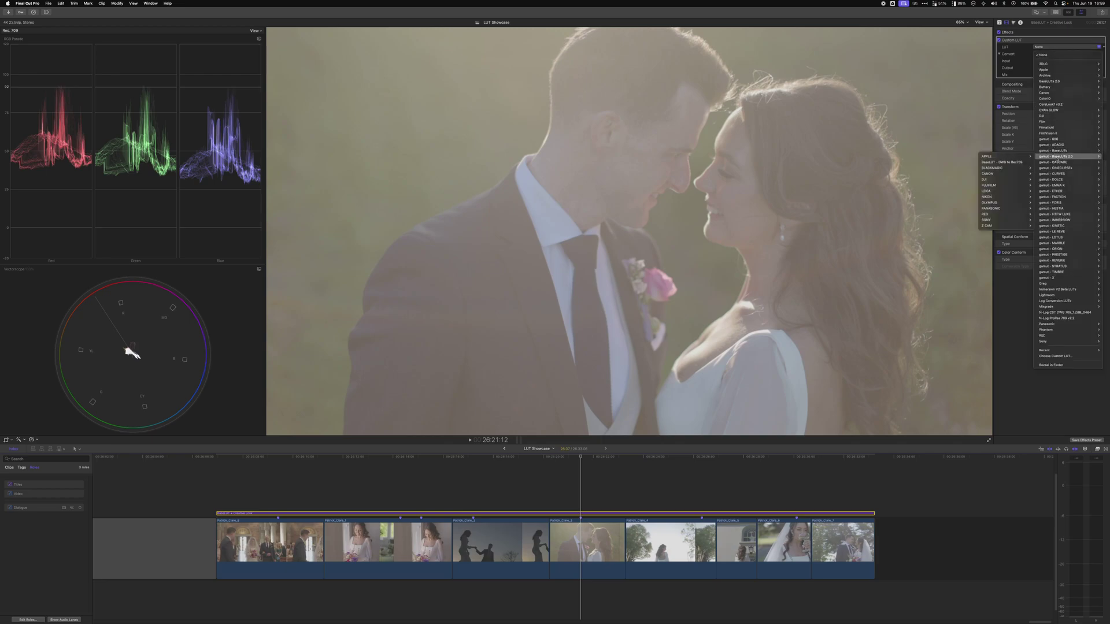
mouse_move(1000, 173)
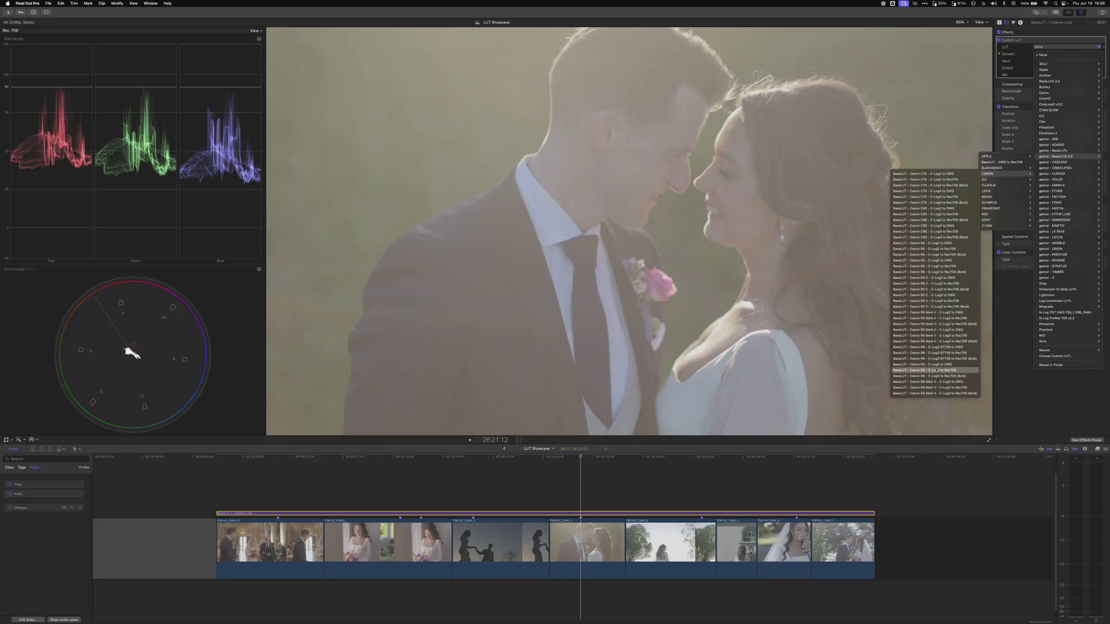
left_click(951, 371)
Compare the church aisle clip with the Custom LUT effect turned on and off
left_click_drag(568, 459, 278, 457)
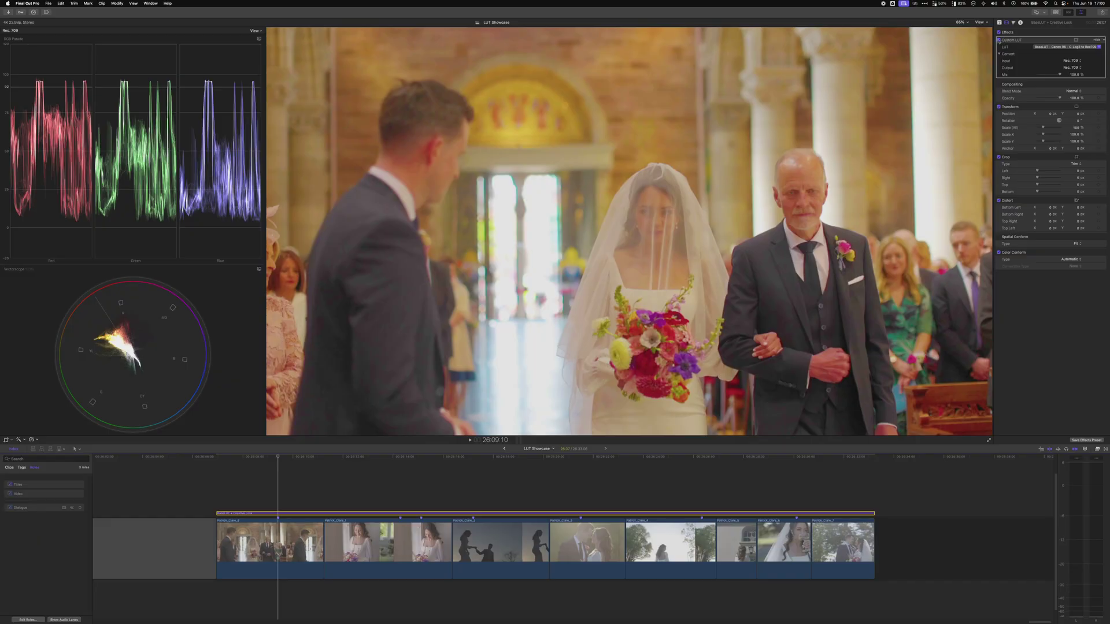
left_click(998, 40)
left_click(999, 40)
left_click(998, 40)
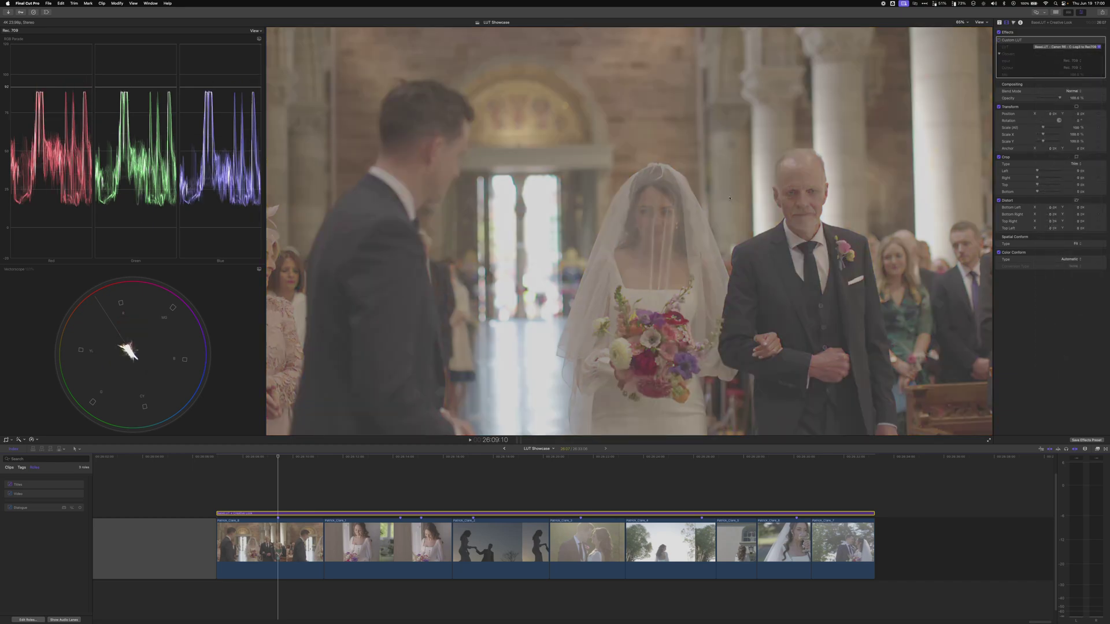
Recheck the color space in the Canon R6 BaseLUTs specifications in Safari, and return to Final Cut Pro
key("ctrl+Right")
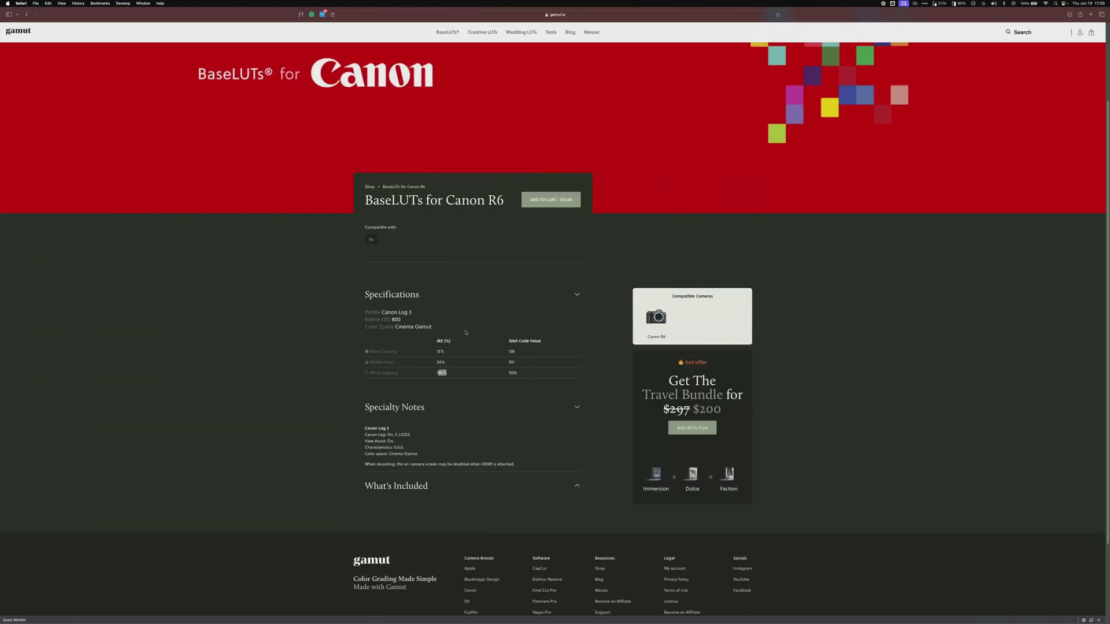
left_click_drag(366, 312, 518, 387)
left_click(417, 326)
left_click_drag(439, 328, 393, 328)
key("ctrl+Left")
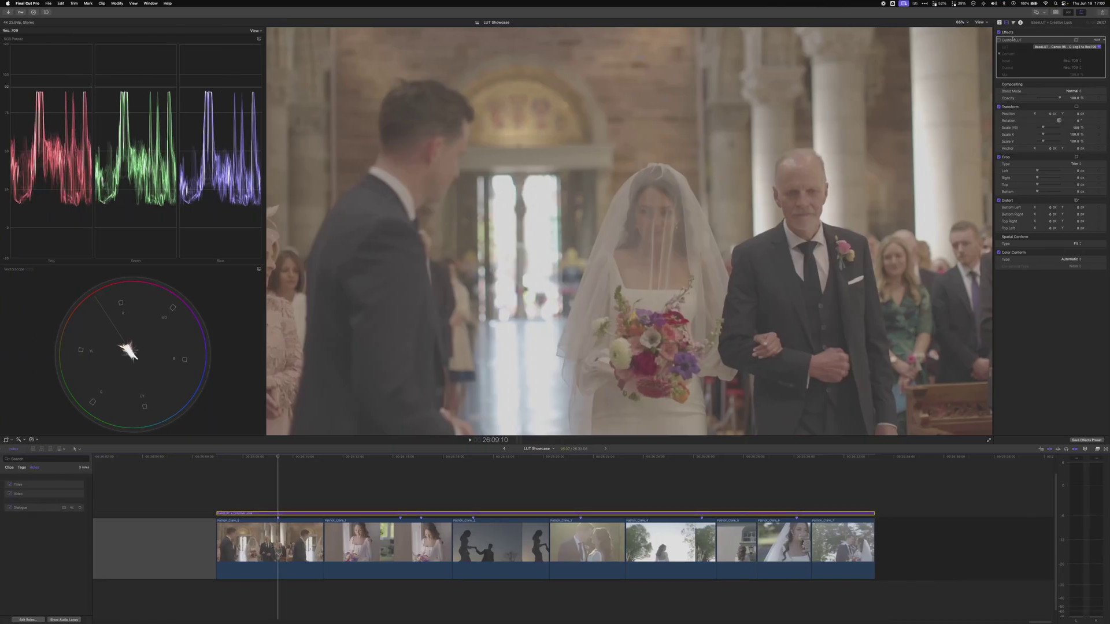
Enable the Custom LUT effect and change its LUT to the Canon R6 C-Log3 BT709 to Rec709 BaseLUT
left_click(999, 40)
left_click(1066, 46)
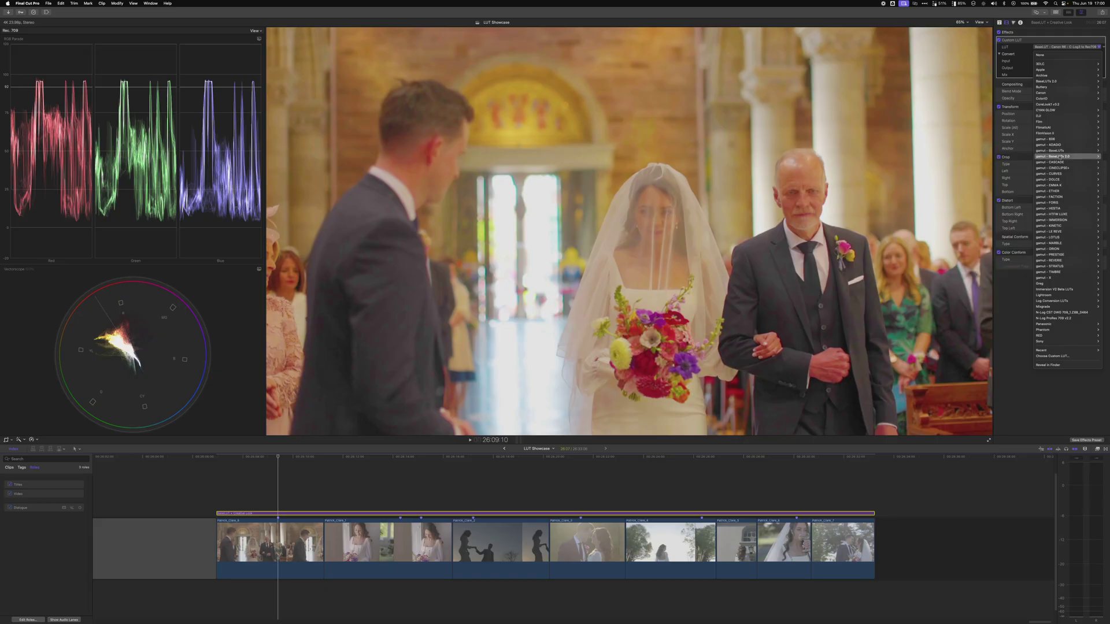
mouse_move(1006, 174)
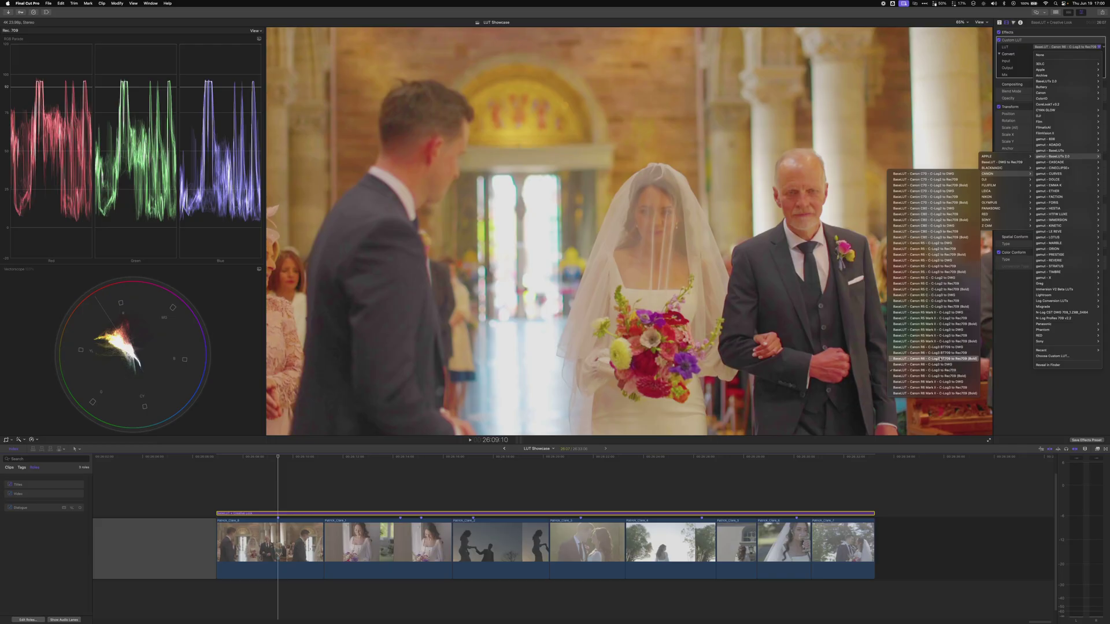
left_click(945, 353)
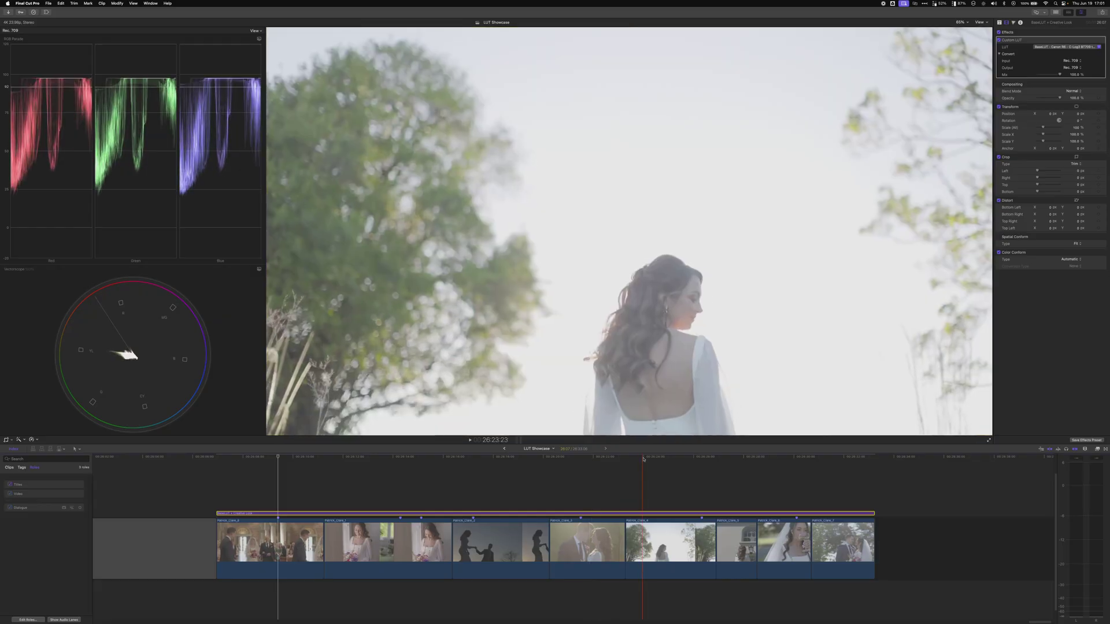
Review the converted clips on the RGB parade, moving the guide line to the backlit bride clip's highlight ceiling
left_click(701, 459)
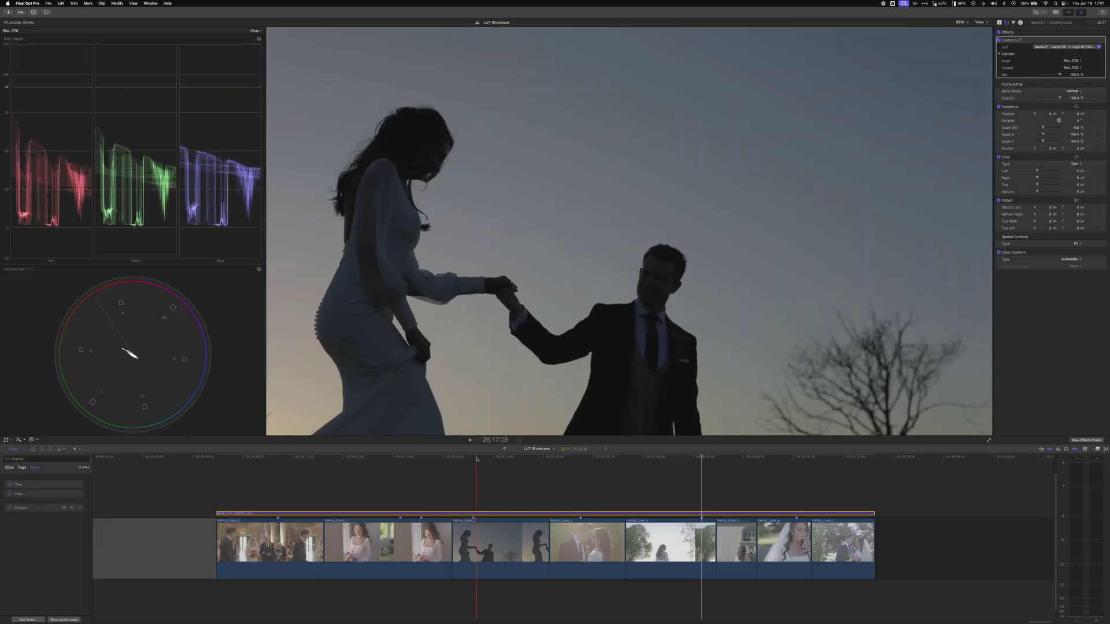
left_click(421, 458)
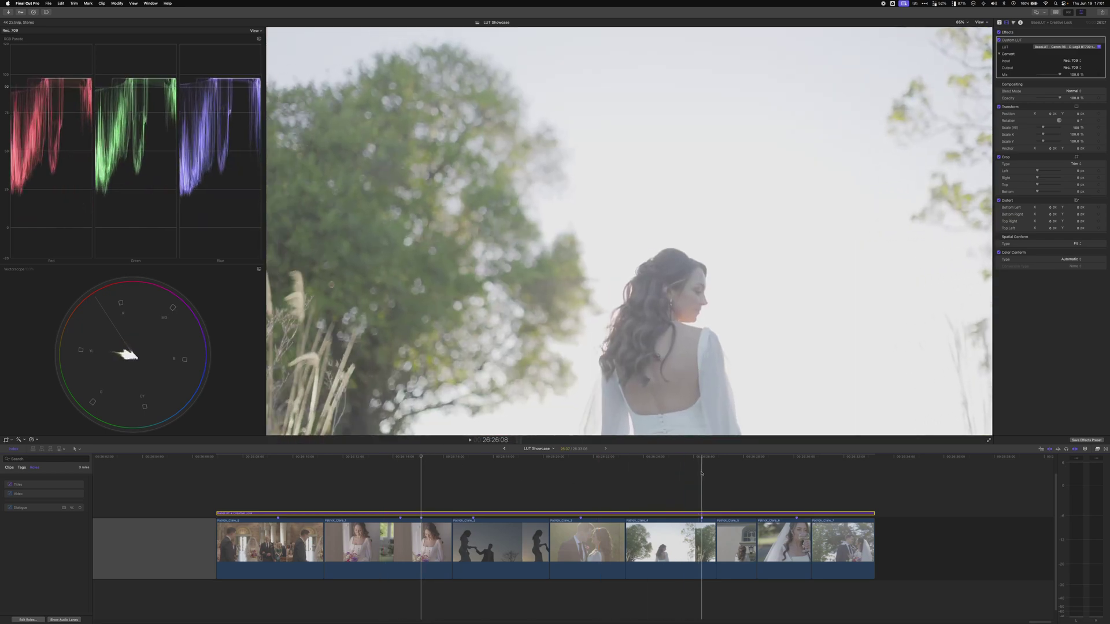
left_click(702, 481)
left_click(204, 77)
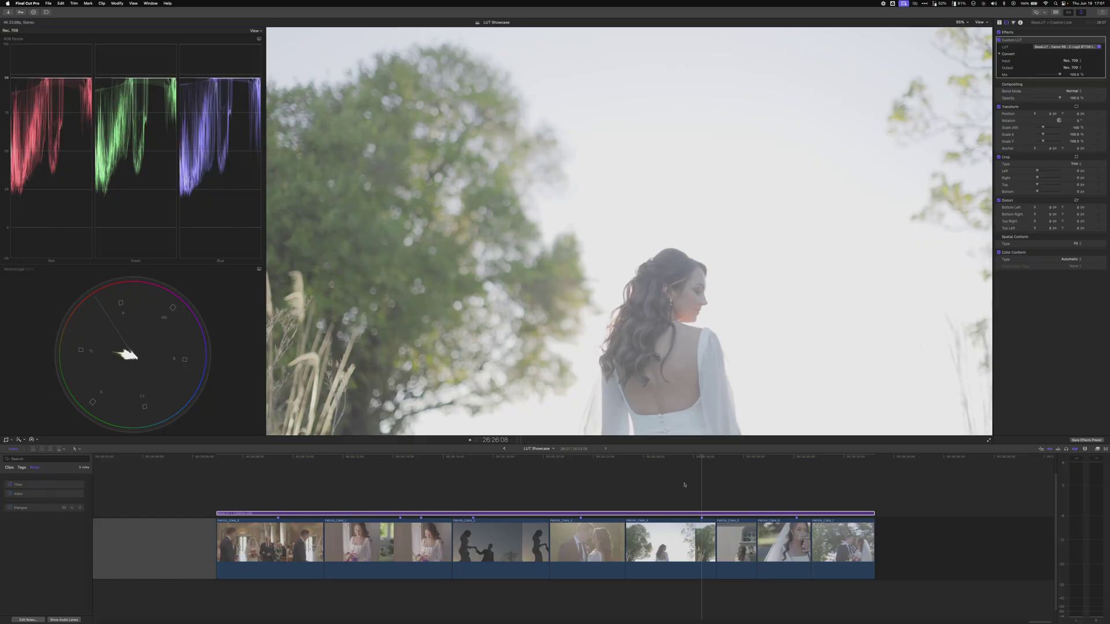
left_click(490, 467)
left_click_drag(490, 467, 279, 470)
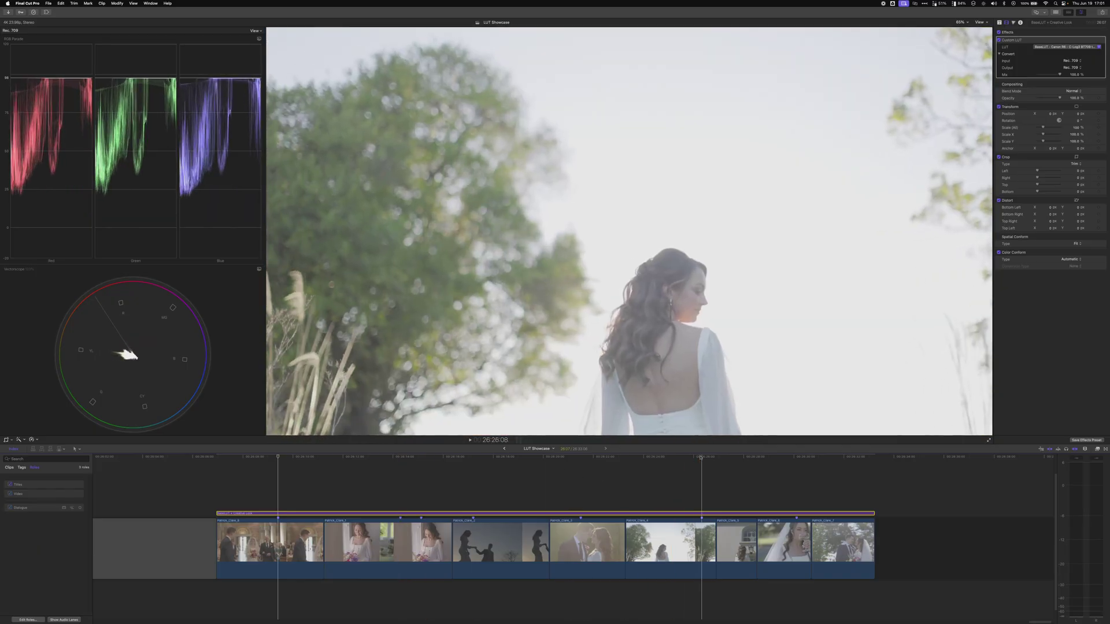
Compare the backlit bride clip with the adjustment layer disabled and enabled
left_click(701, 457)
key("v")
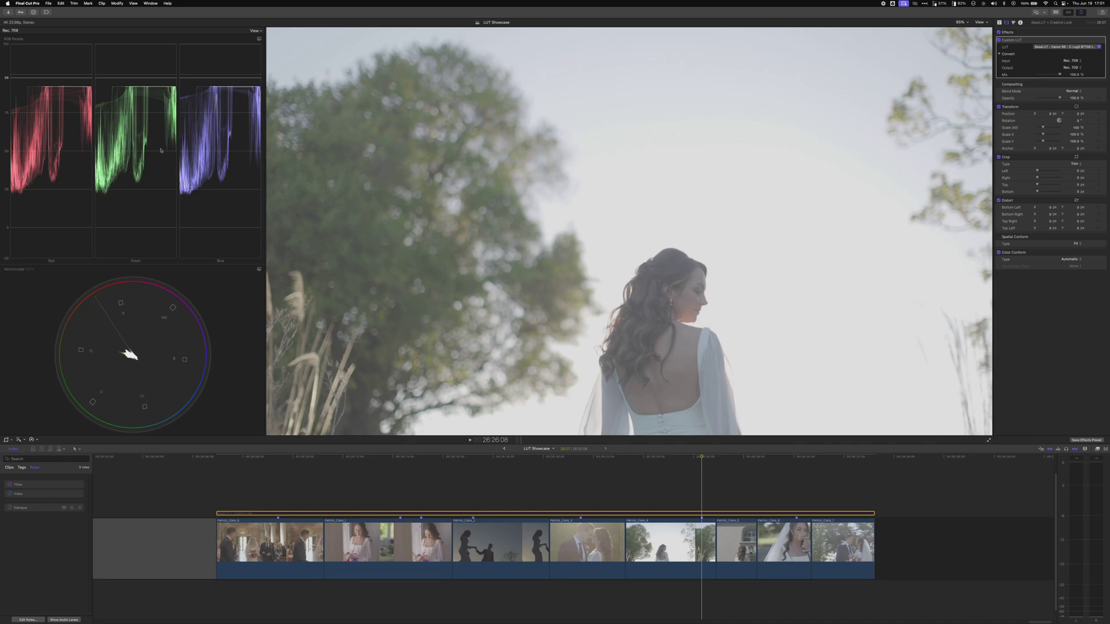
key("v")
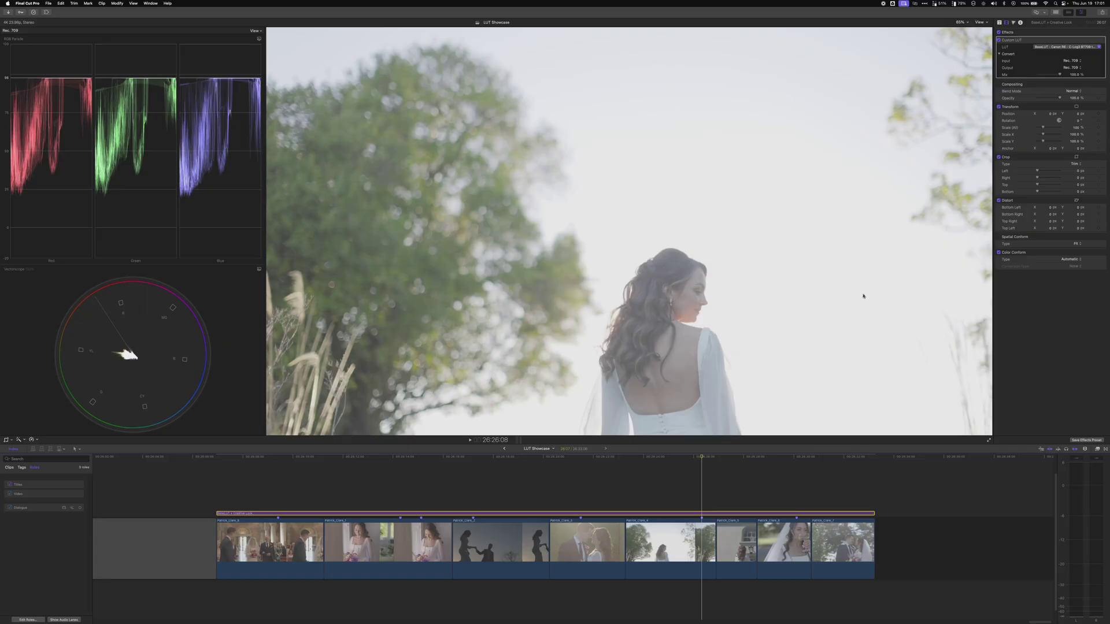
left_click_drag(635, 456, 703, 474)
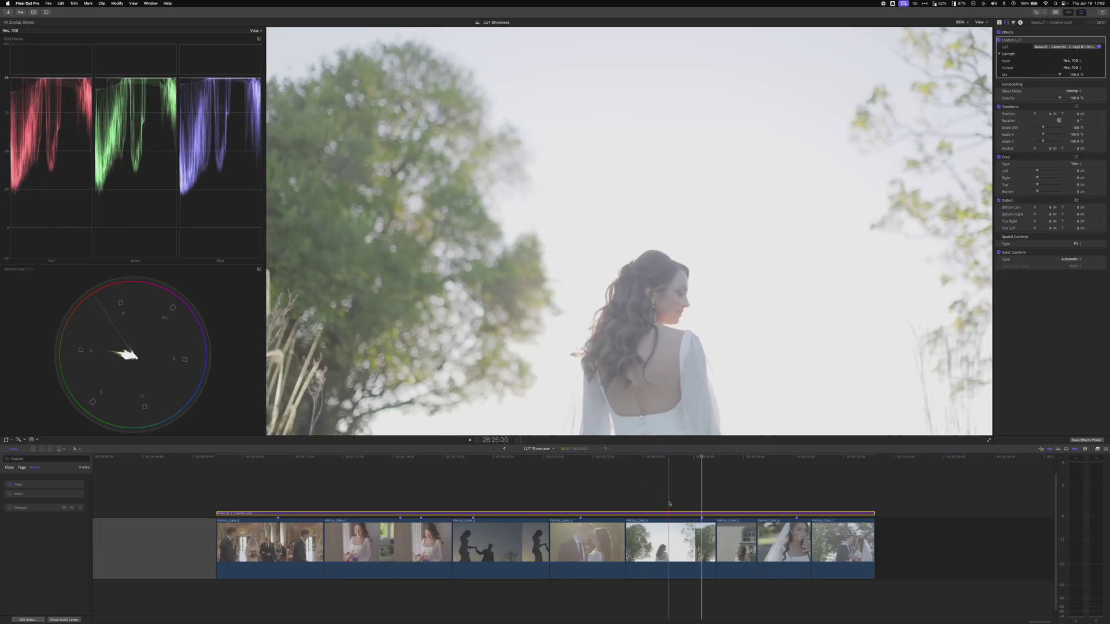
Add Color Wheels to the backlit bride clip and lower its midtones brightness to deepen the image
left_click(689, 545)
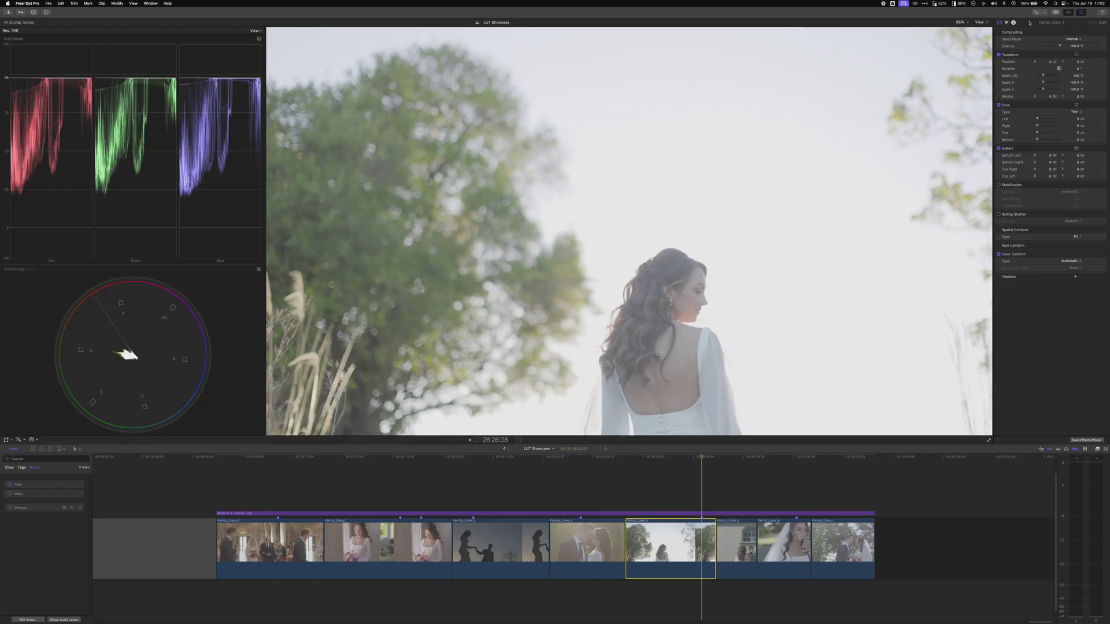
left_click(1006, 22)
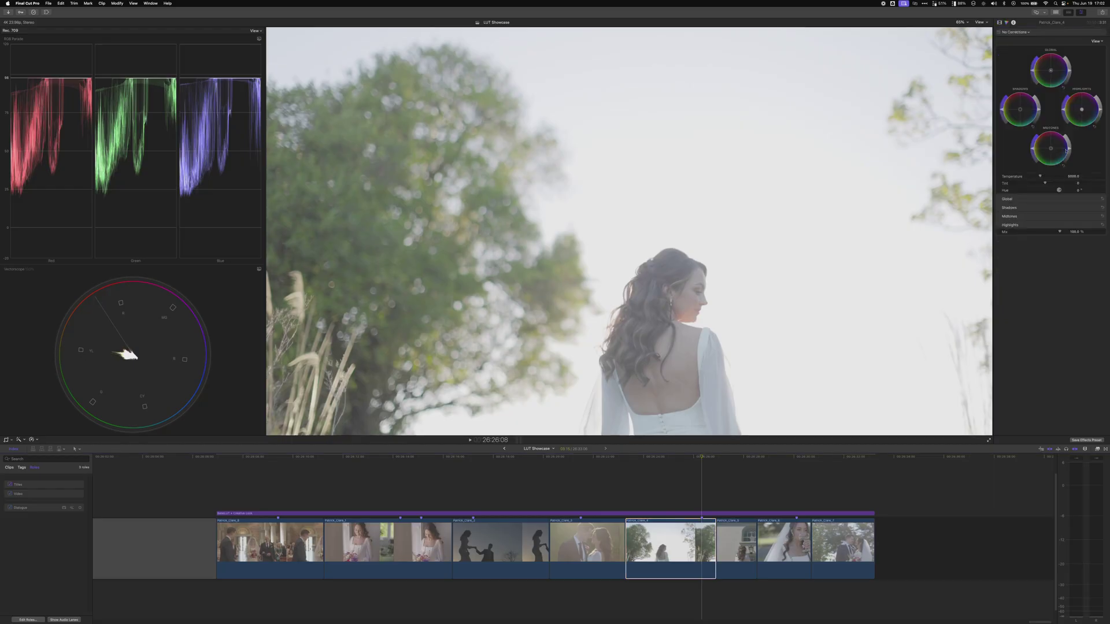
left_click_drag(1071, 149, 1069, 164)
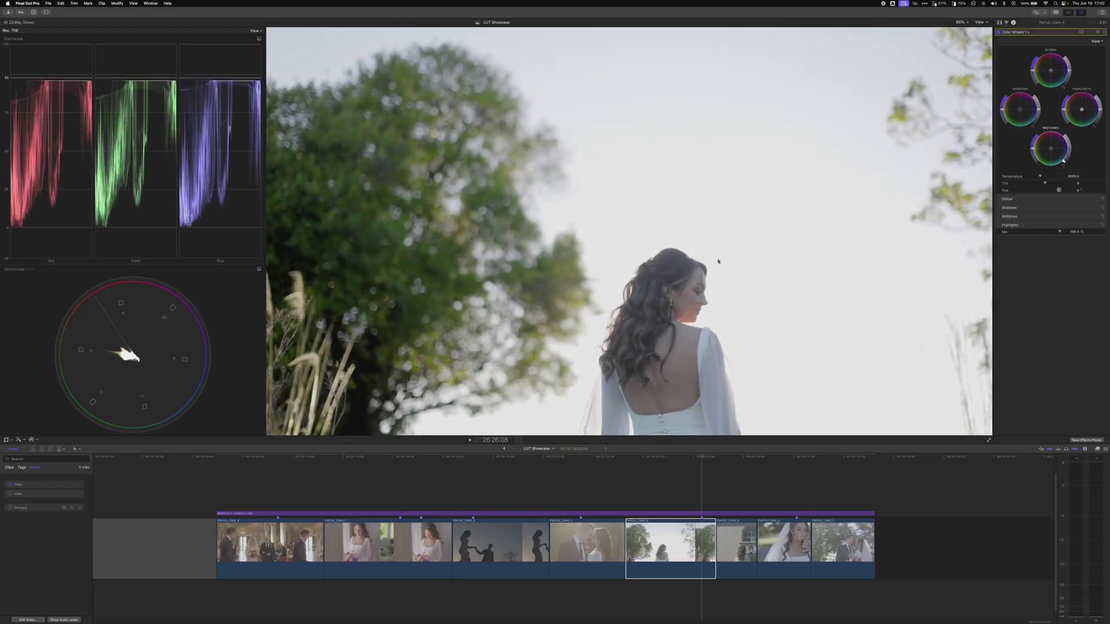
left_click_drag(1064, 162, 1065, 160)
mouse_move(701, 456)
left_mouse_down()
mouse_move(625, 457)
mouse_move(723, 460)
mouse_move(709, 459)
left_mouse_up()
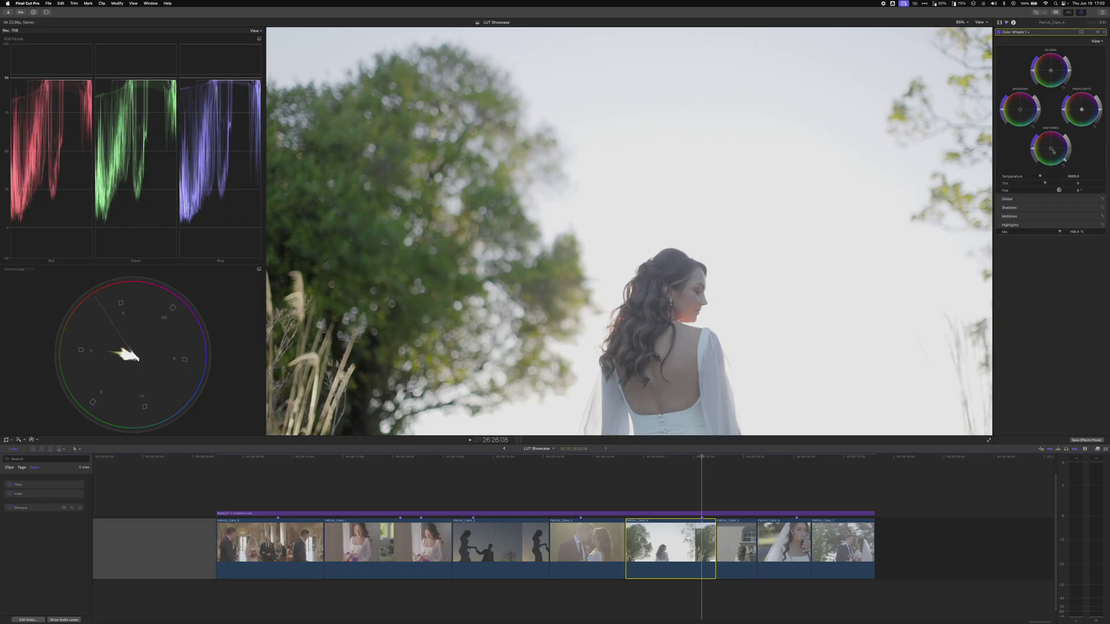
Tint the backlit bride clip's midtones toward yellow and its shadows toward cyan with the Color Wheels
mouse_move(1054, 151)
left_mouse_down()
mouse_move(1011, 178)
mouse_move(1046, 143)
mouse_move(1039, 137)
mouse_move(1042, 163)
mouse_move(1052, 140)
mouse_move(1038, 149)
mouse_move(1053, 157)
mouse_move(1044, 148)
left_mouse_up()
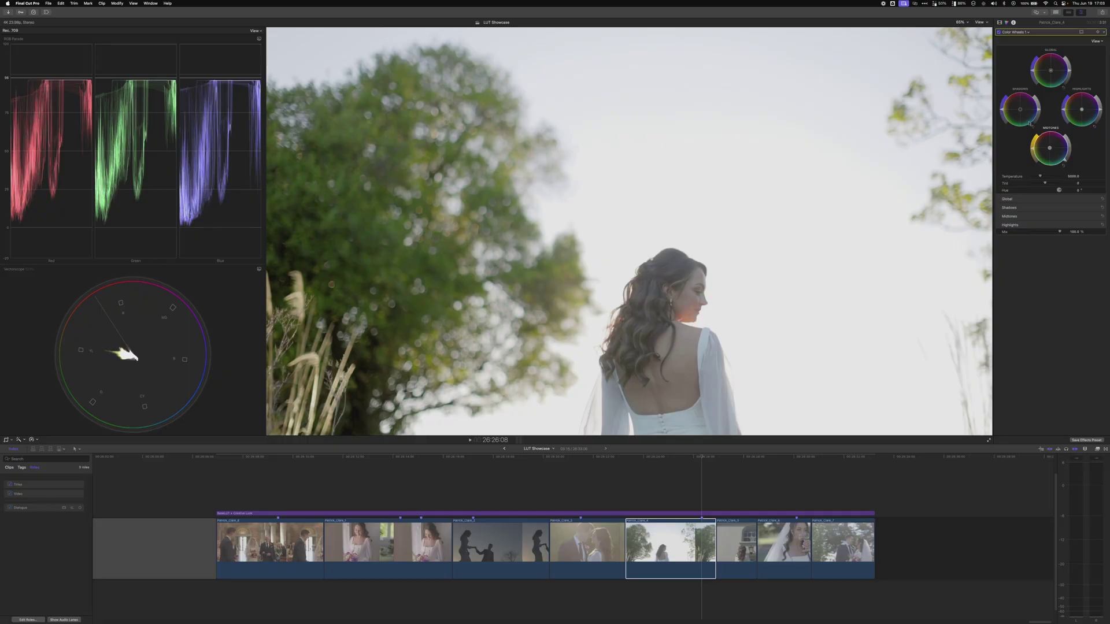
left_click_drag(1021, 110, 1022, 112)
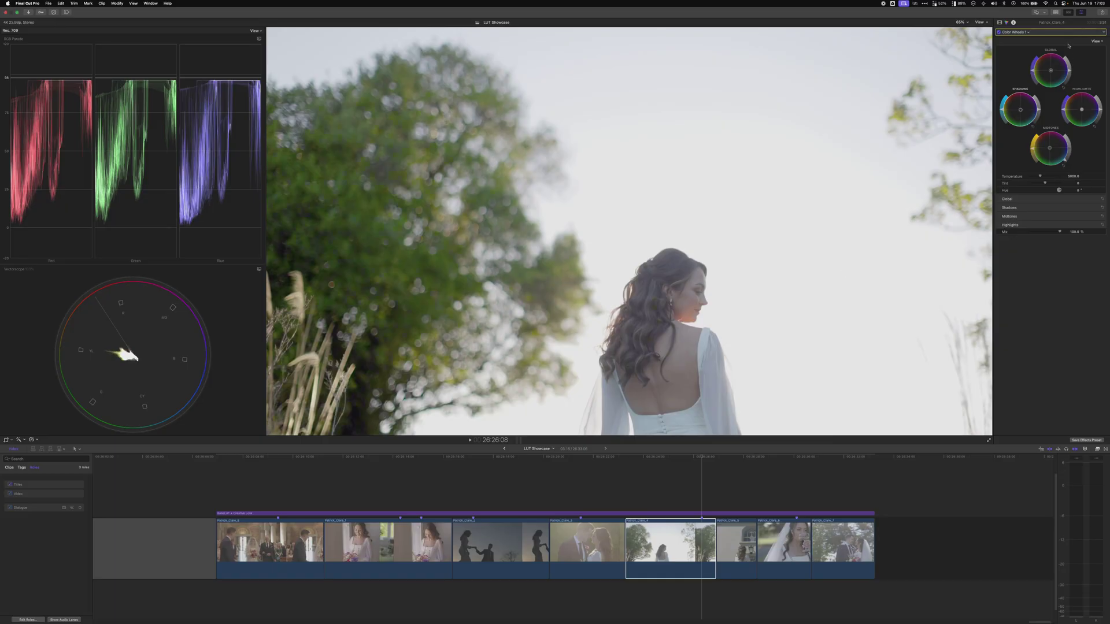
Compare the backlit bride clip with its Color Wheels correction off and on, and with the adjustment layer disabled and enabled
left_click(999, 32)
left_click(999, 32)
left_click(999, 32)
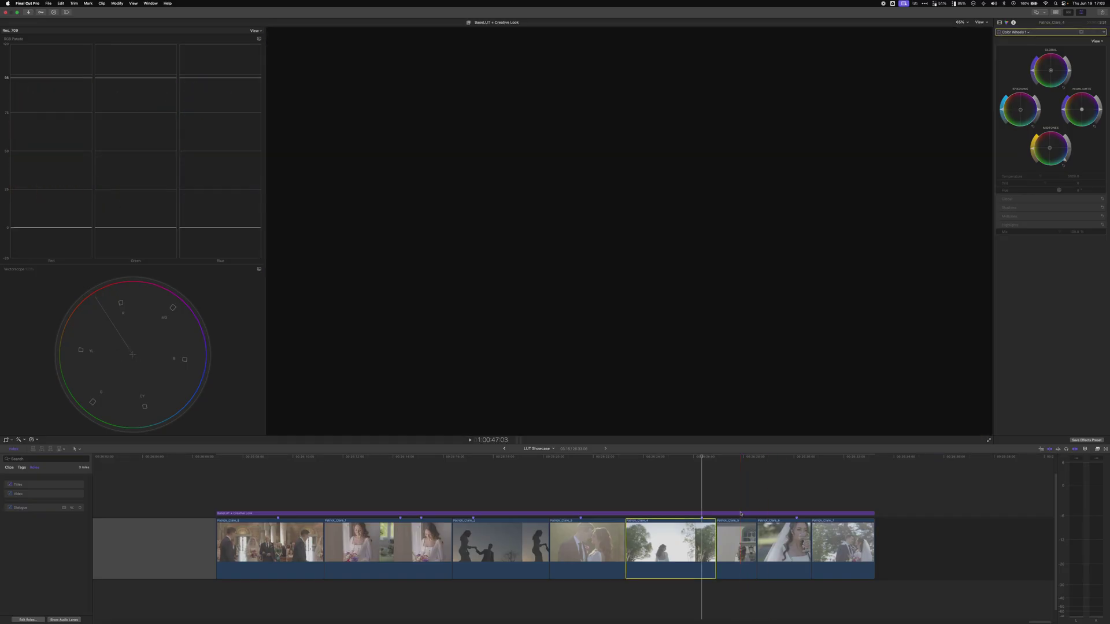
left_click(743, 514)
key("v")
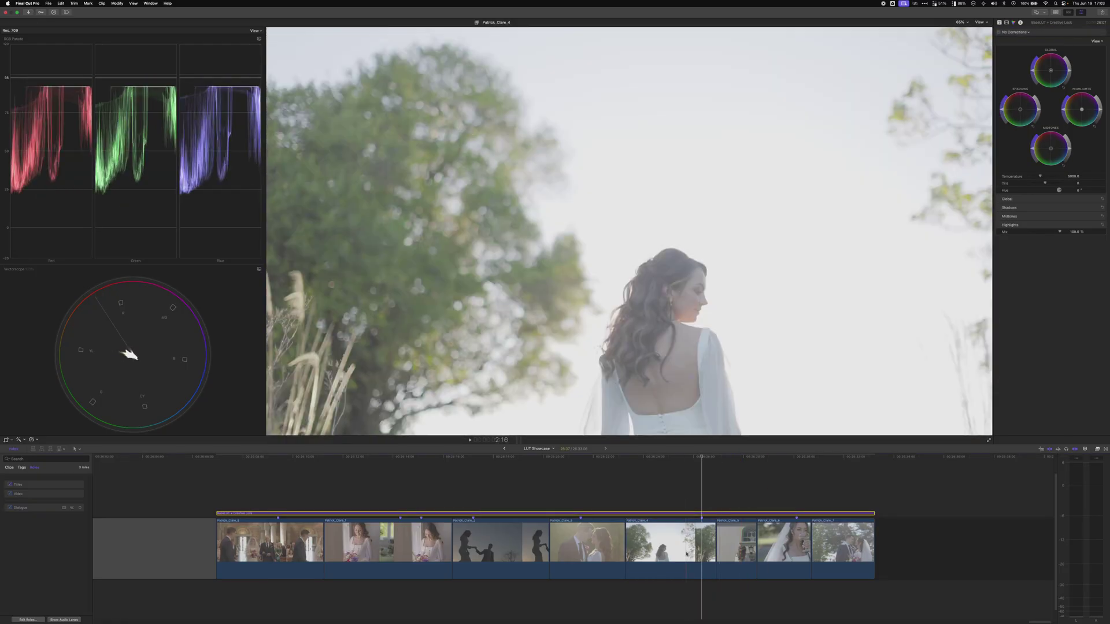
left_click(694, 546)
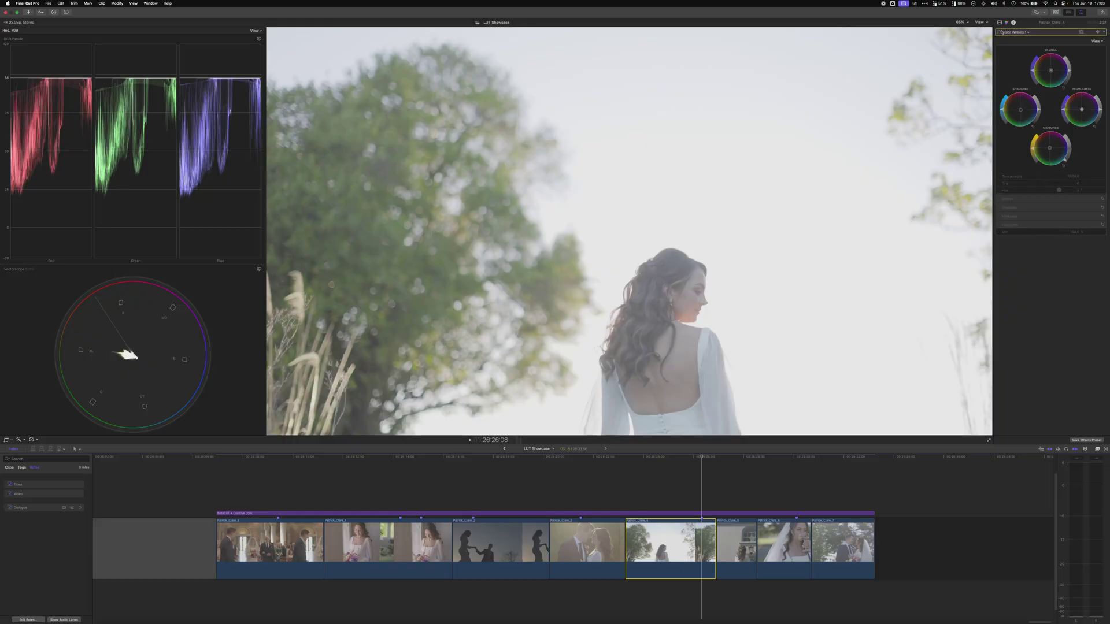
left_click(999, 32)
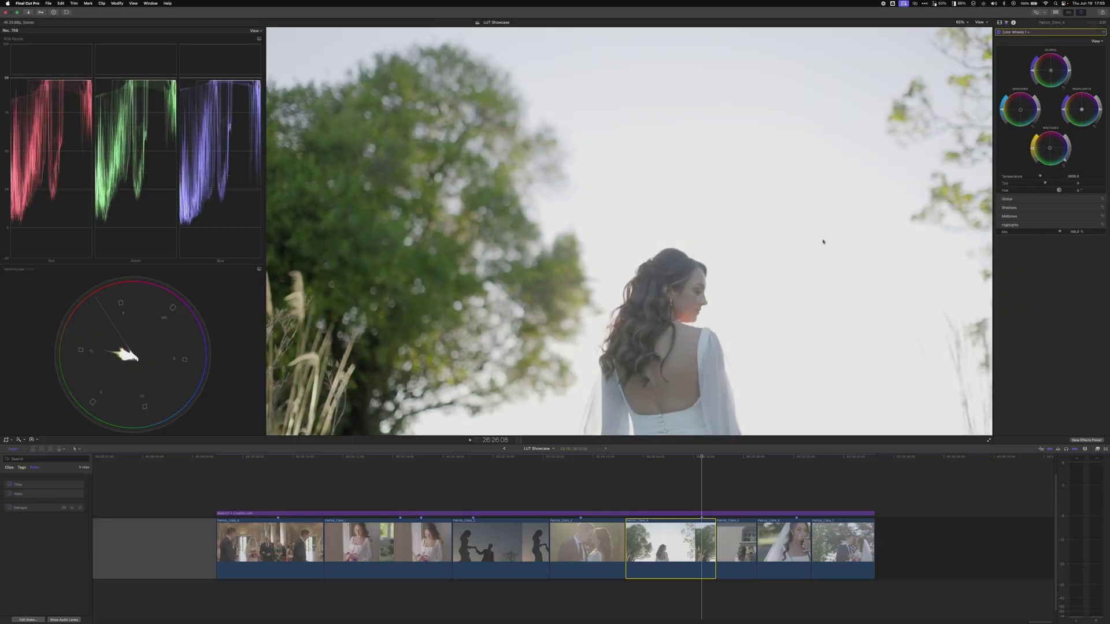
Add Color Wheels to the clip of the bride drinking and lower its midtones brightness, moving the parade guide line near the highlight ceiling
left_click_drag(702, 456, 796, 460)
left_click(796, 543)
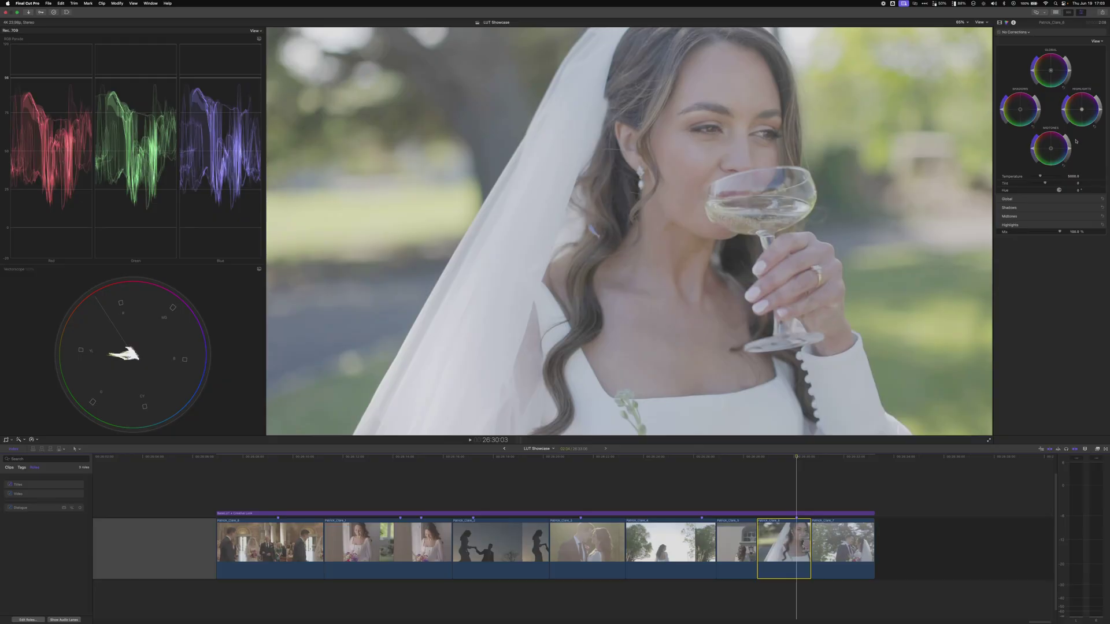
left_click_drag(1069, 150, 1067, 157)
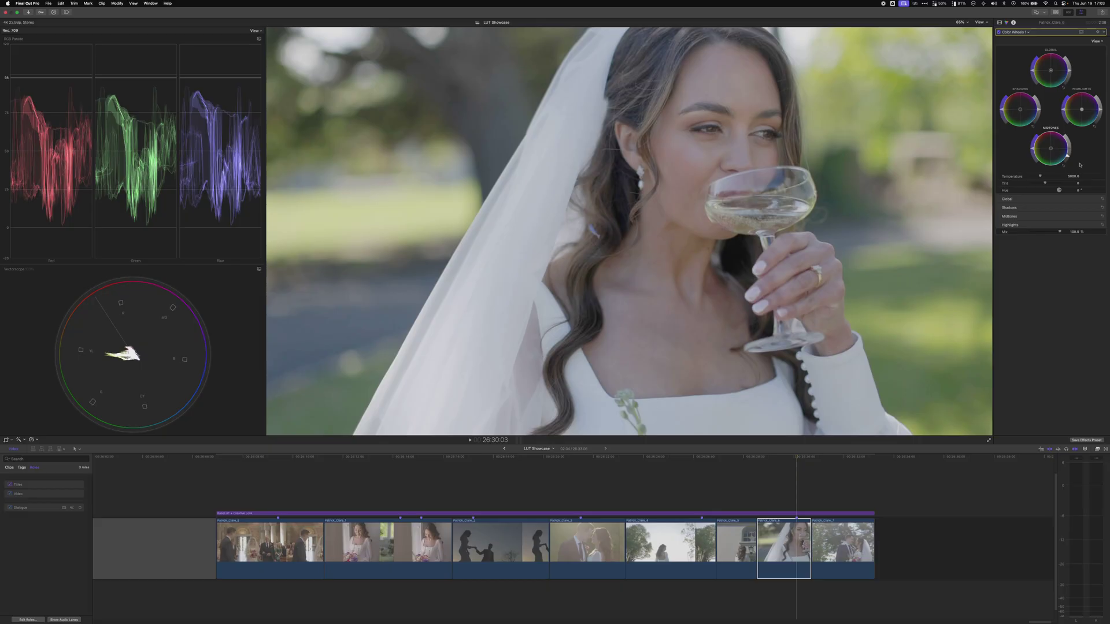
left_click_drag(1068, 156, 1066, 162)
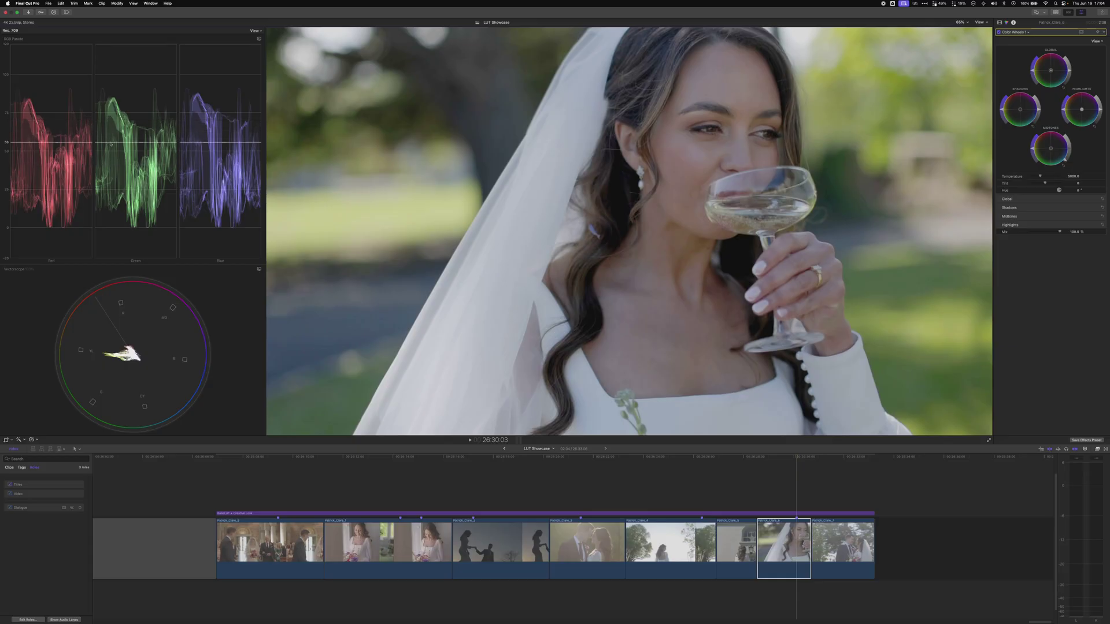
left_click_drag(116, 92, 116, 82)
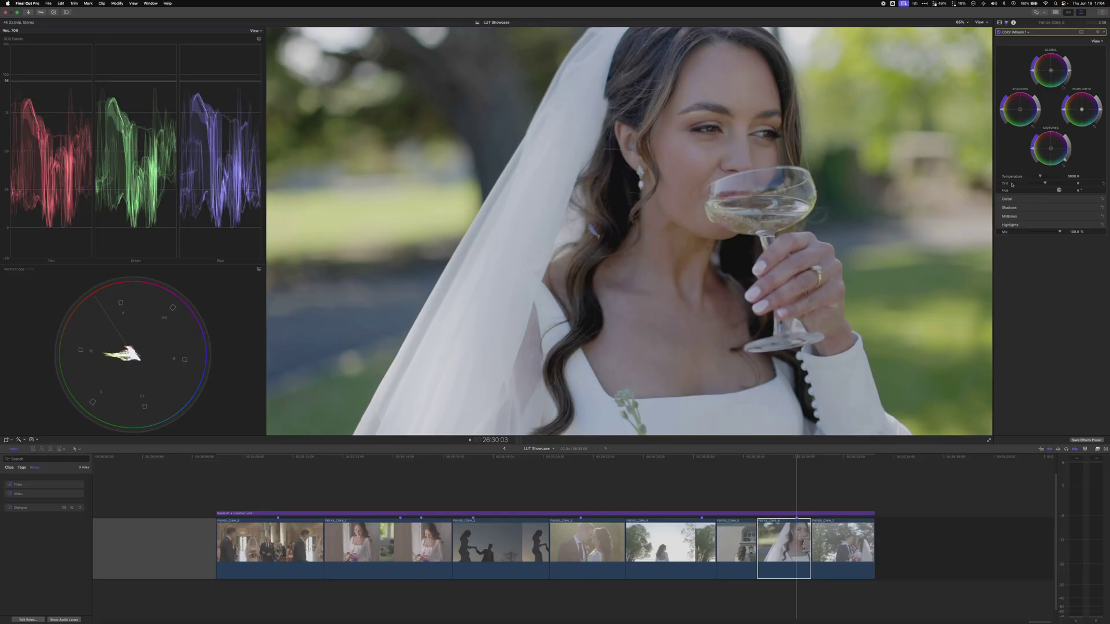
left_click_drag(1065, 161, 1068, 158)
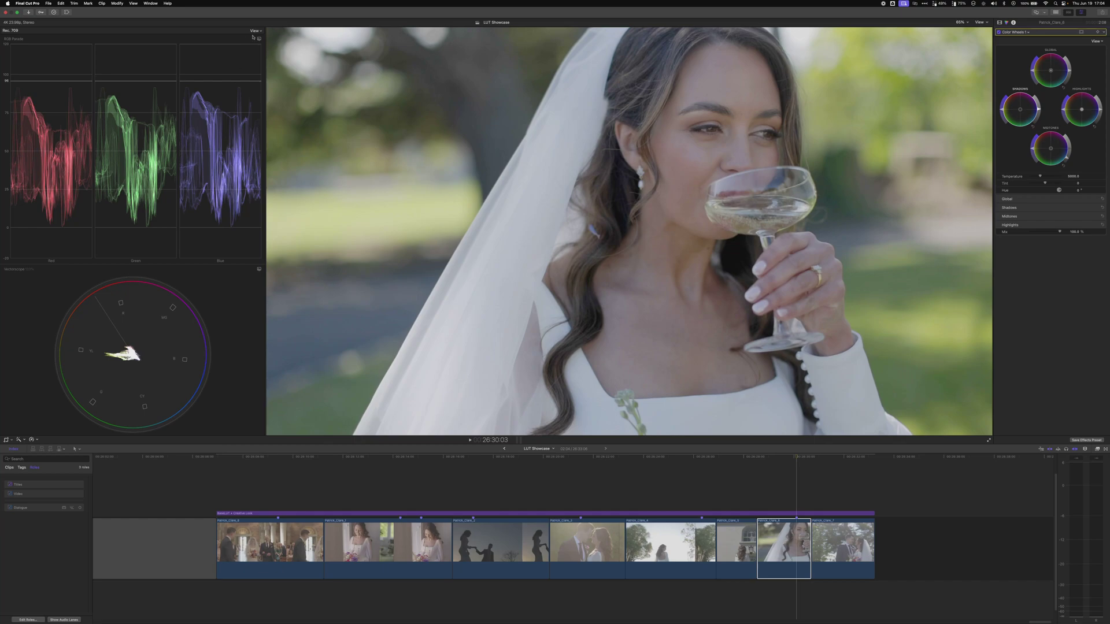
Switch the waveform to RGB Overlay and increase the drinking bride clip's contrast with brighter highlights, darker midtones and slightly lifted shadows
left_click(259, 39)
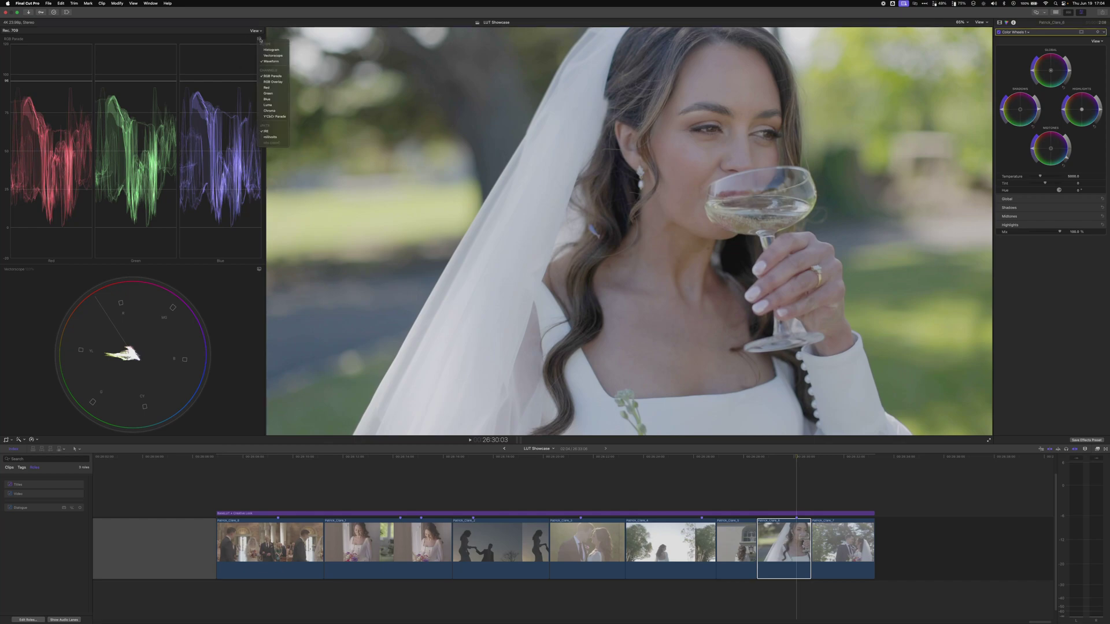
left_click(271, 82)
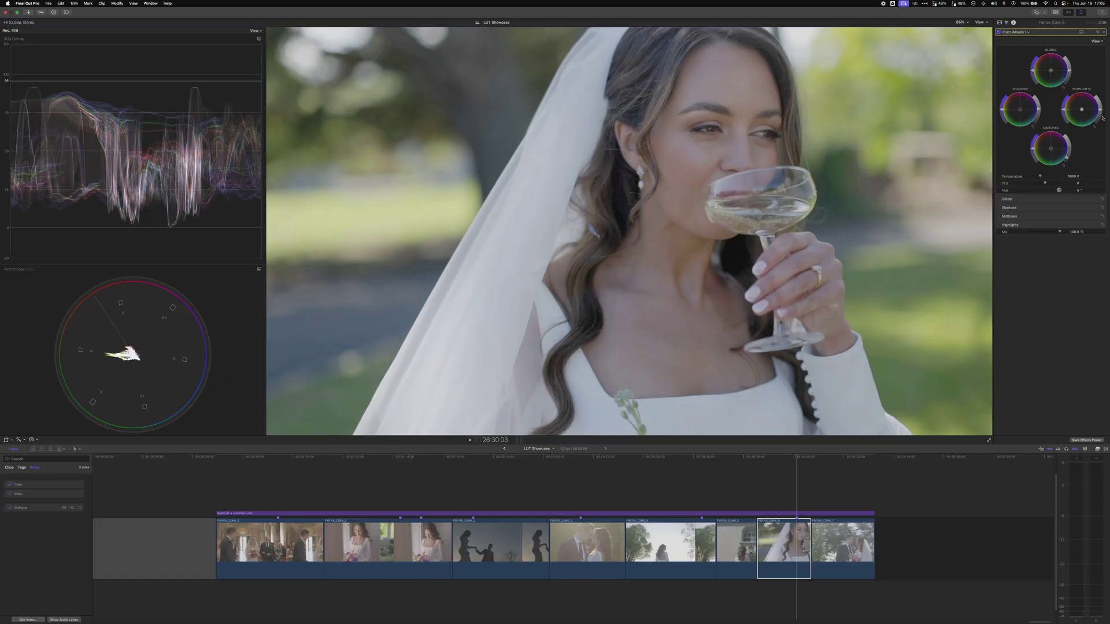
left_click_drag(1101, 112, 1040, 112)
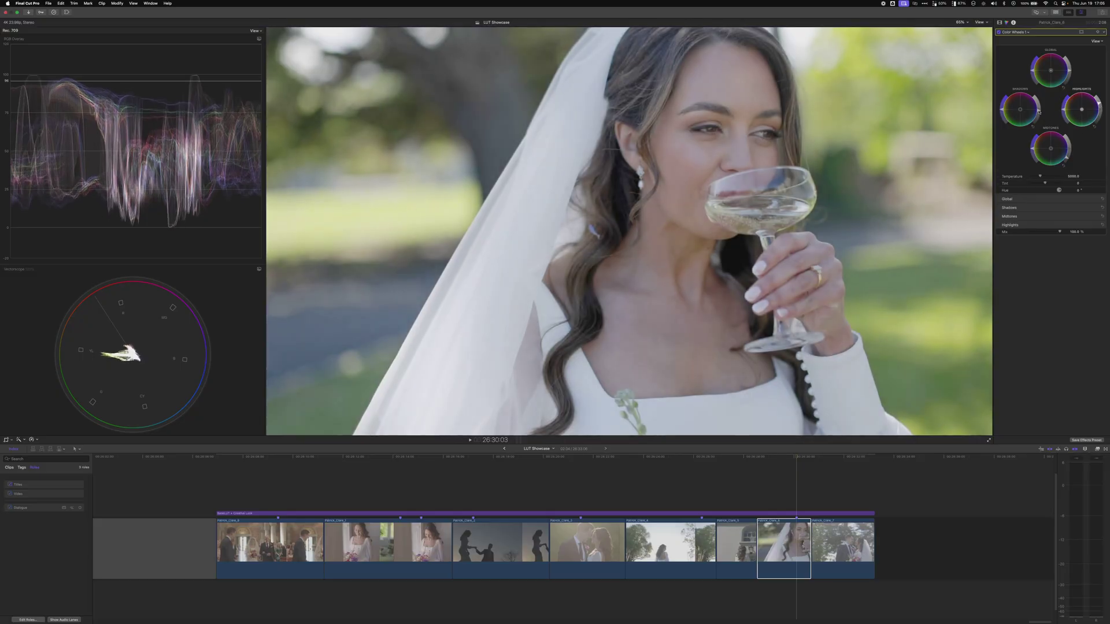
left_click_drag(1067, 158, 1065, 166)
left_click_drag(1039, 111, 1040, 110)
left_click_drag(1064, 162, 1063, 163)
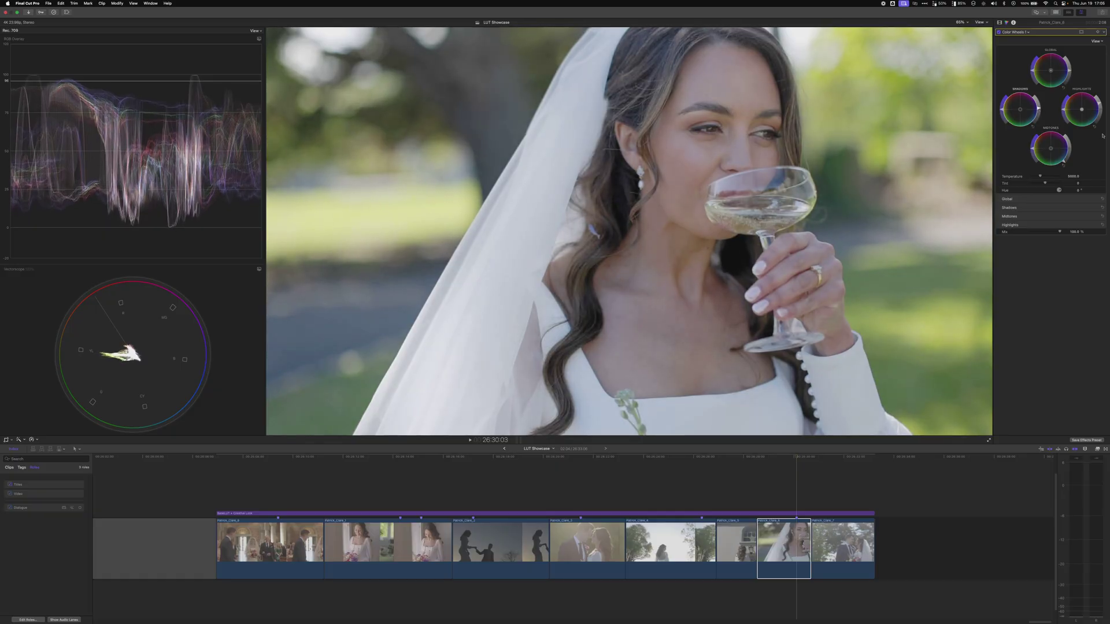
left_click_drag(1064, 163, 1064, 164)
left_click_drag(1038, 110, 1038, 109)
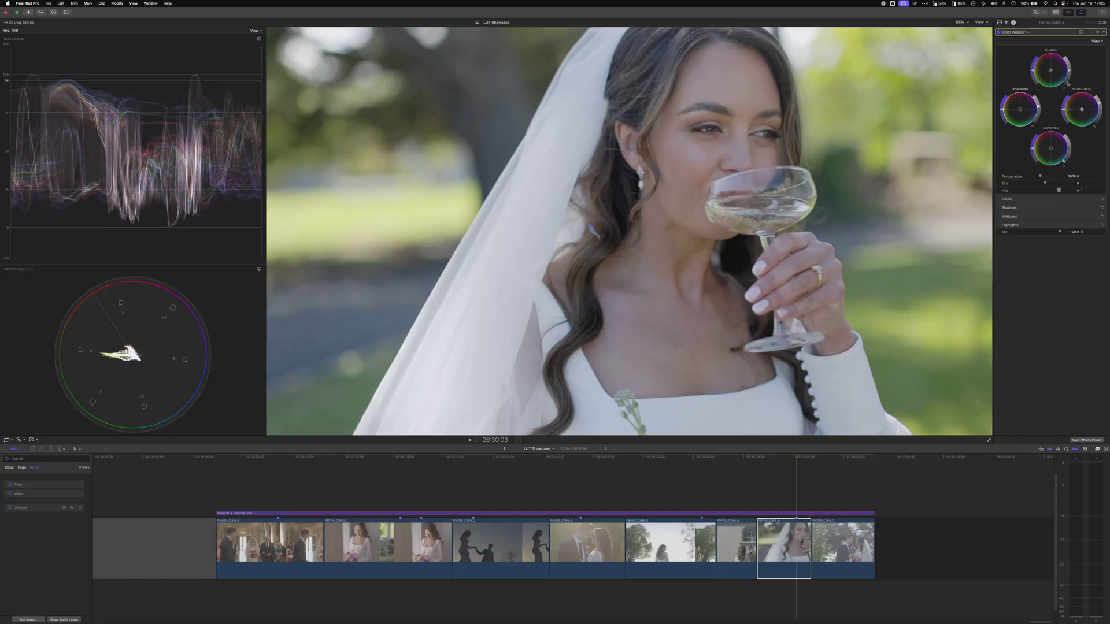
left_click(998, 32)
left_click(998, 32)
Tint the drinking bride clip's highlights toward orange, shadows toward cyan and midtones toward yellow, comparing the correction off and on
left_click_drag(1082, 113, 1079, 111)
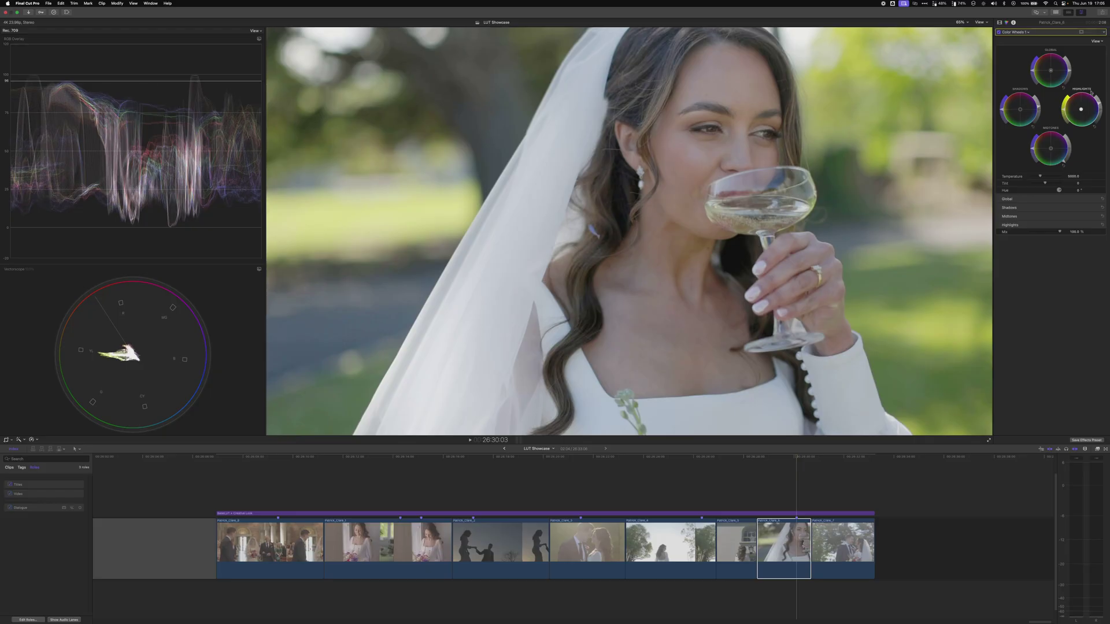
left_click_drag(1081, 110, 1080, 108)
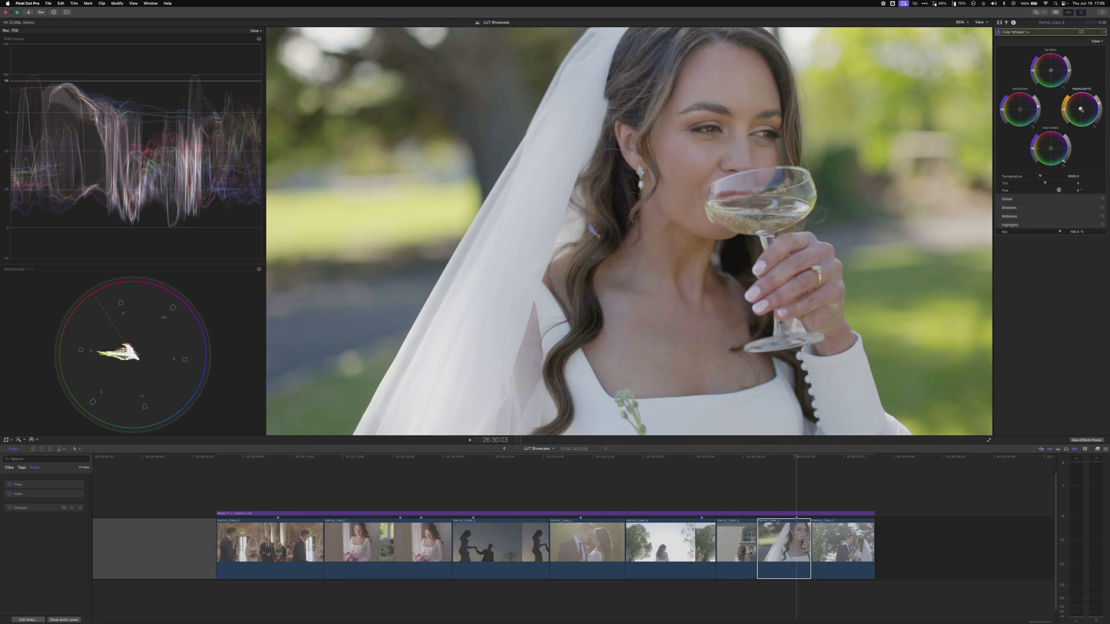
left_click_drag(1080, 109, 1080, 109)
left_click_drag(1020, 111, 1021, 114)
left_click_drag(1051, 149, 1050, 149)
left_click_drag(1050, 149, 1051, 150)
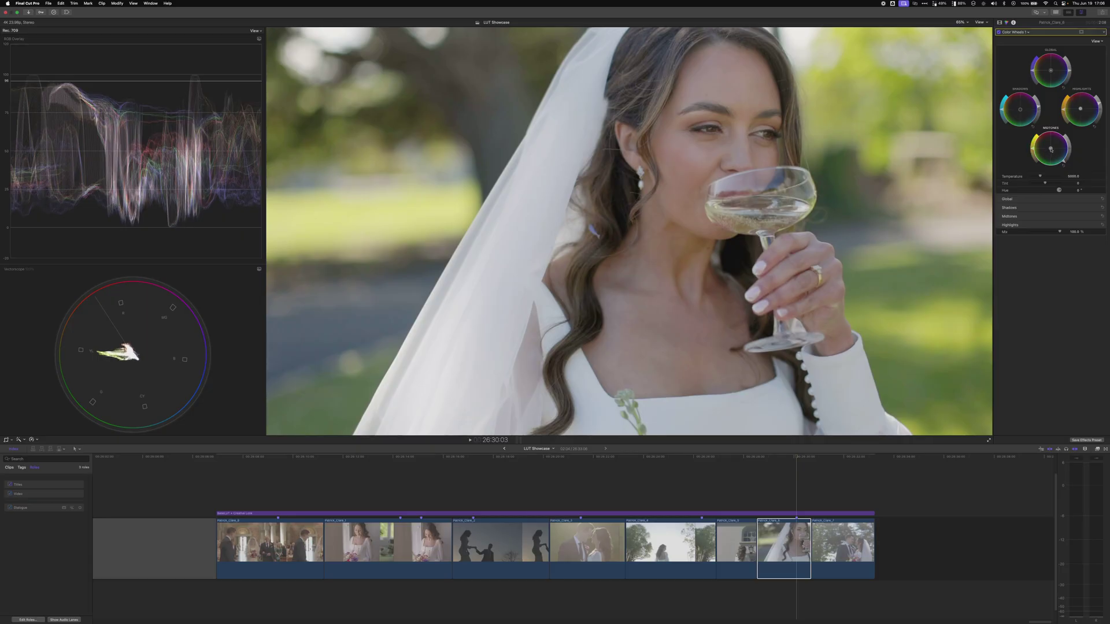
left_click(1000, 32)
left_click(1000, 32)
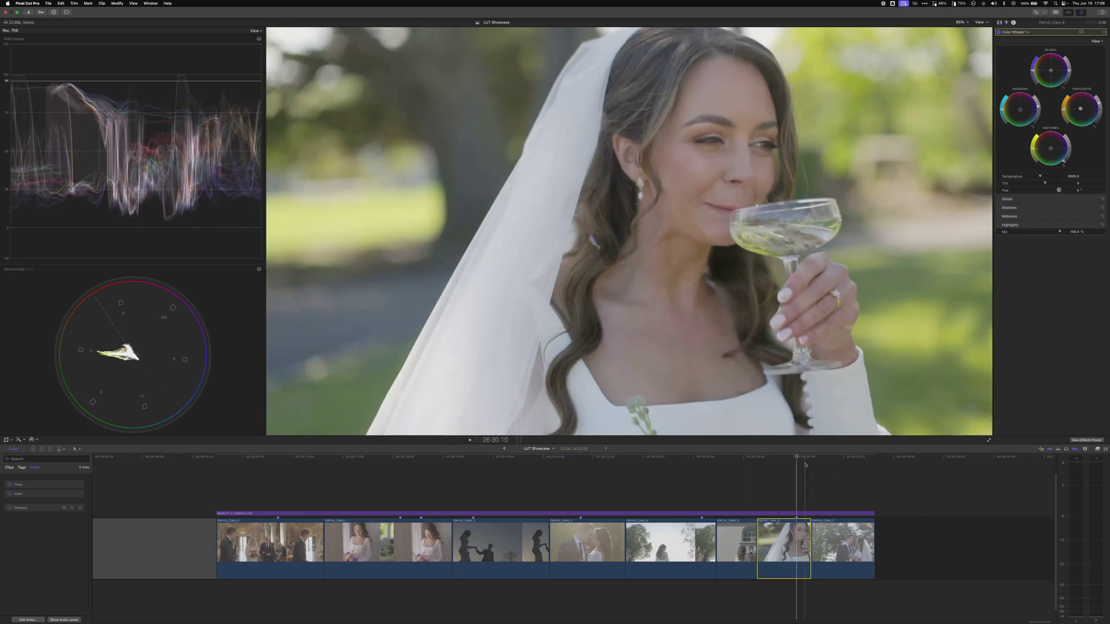
Review the graded drinking bride clip at other frames for consistent exposure and color
mouse_move(804, 460)
left_mouse_down()
mouse_move(858, 463)
mouse_move(811, 465)
left_mouse_up()
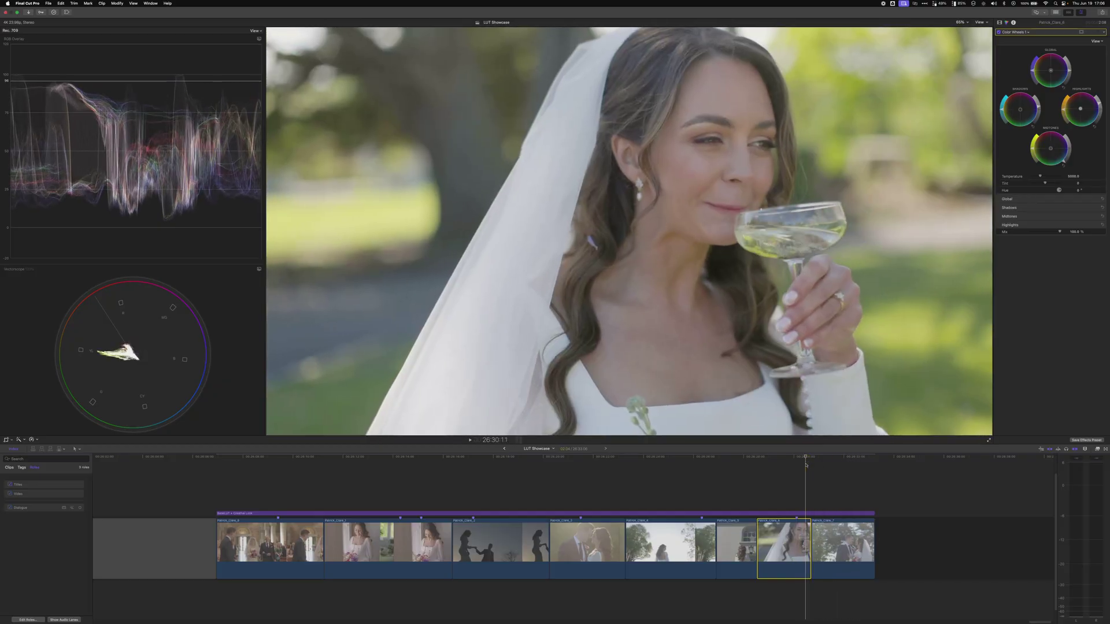
key("l")
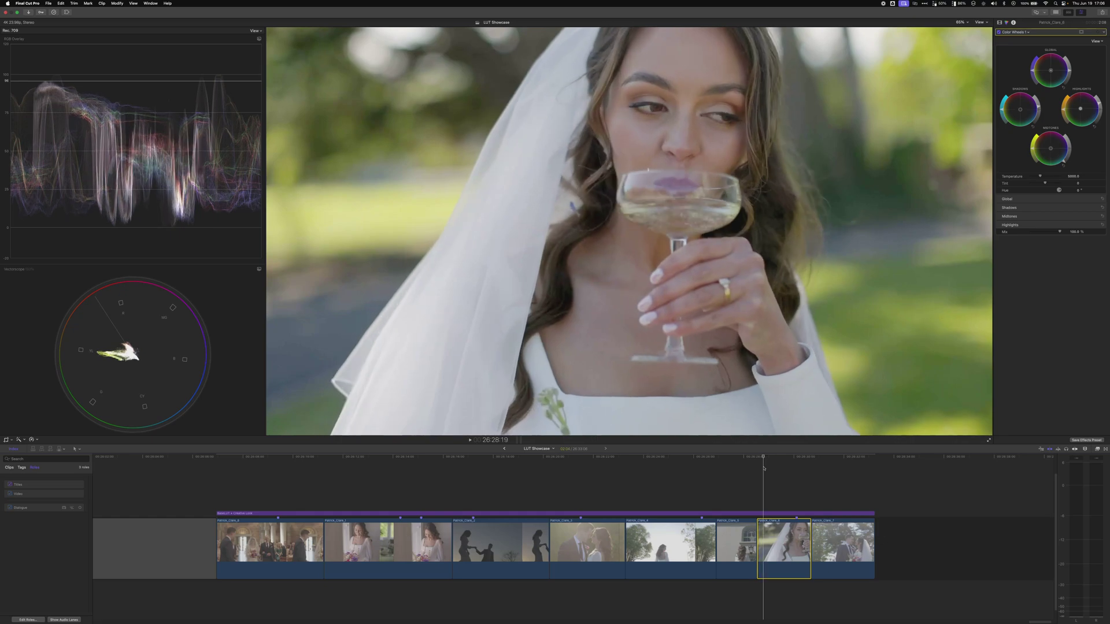
key("space")
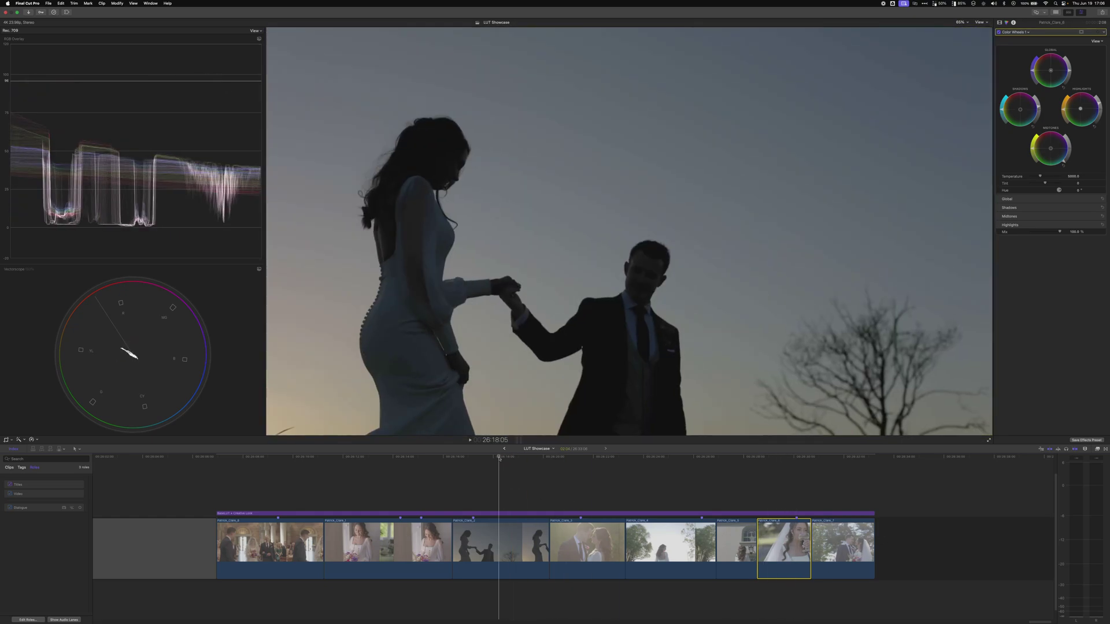
Try raising the highlights brightness of the silhouetted couple clip with Color Wheels
left_click(483, 457)
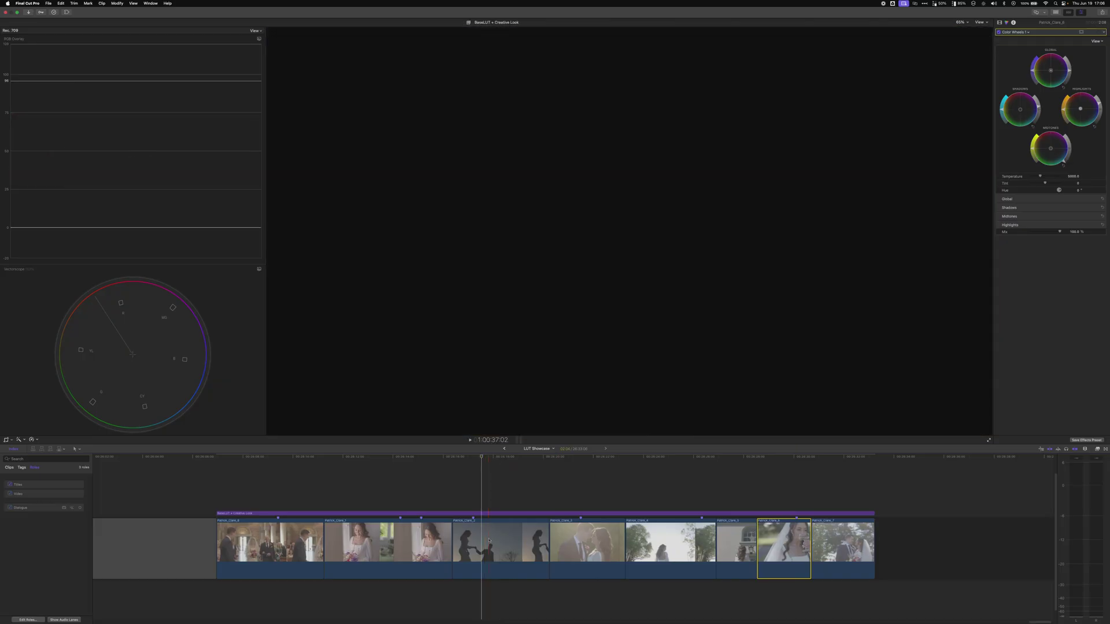
left_click(482, 544)
left_click(473, 460)
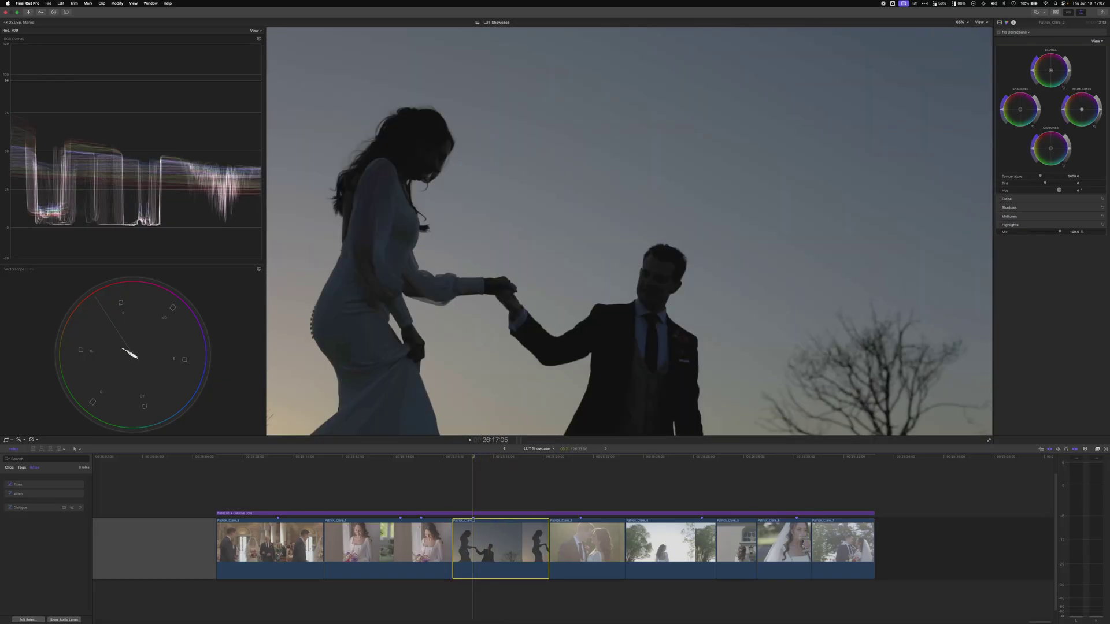
left_click_drag(1099, 109, 1100, 104)
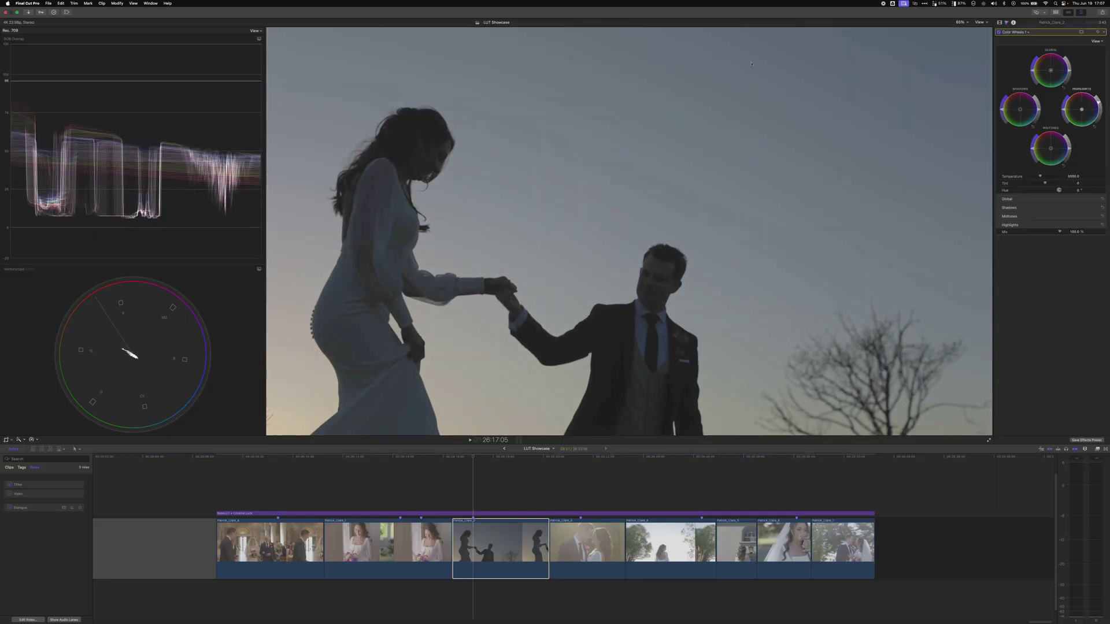
key("super+z")
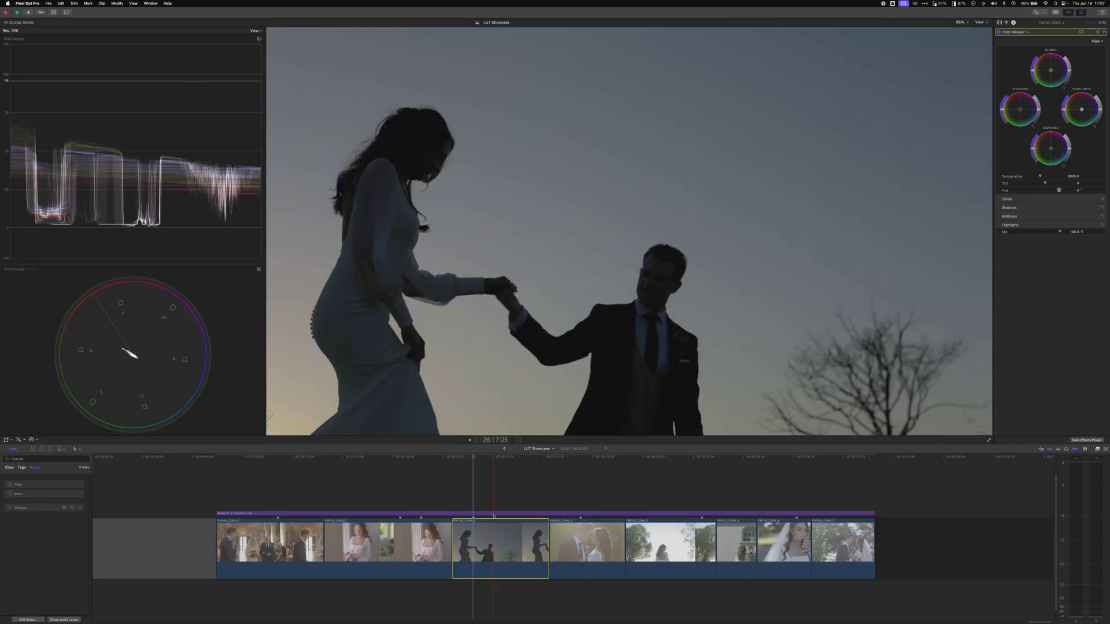
Compare the silhouetted couple clip with the adjustment layer disabled and enabled
left_click(494, 514)
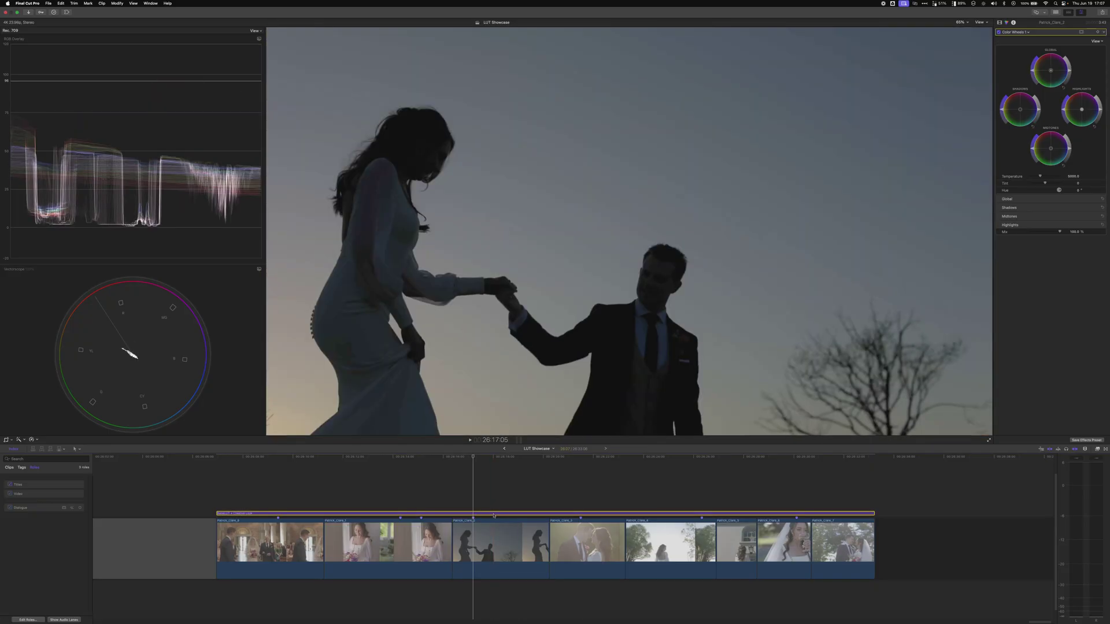
key("v")
left_click(489, 536)
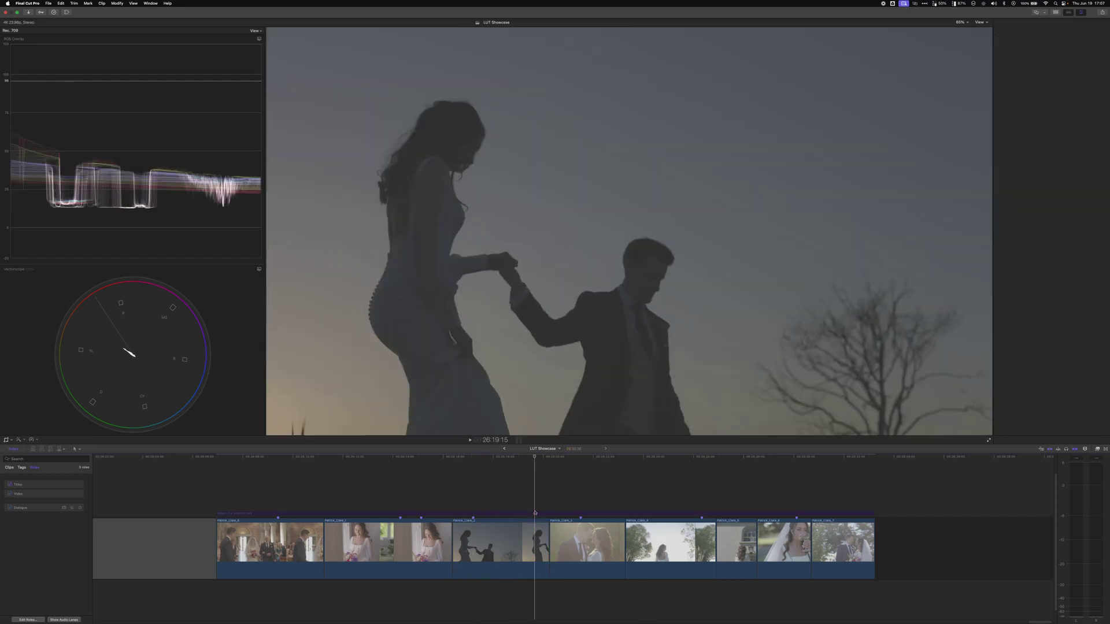
left_click(501, 513)
Add Color Wheels to the bouquet bride clip, lower its midtones brightness, and tint midtones toward cyan and shadows toward orange
left_click(402, 457)
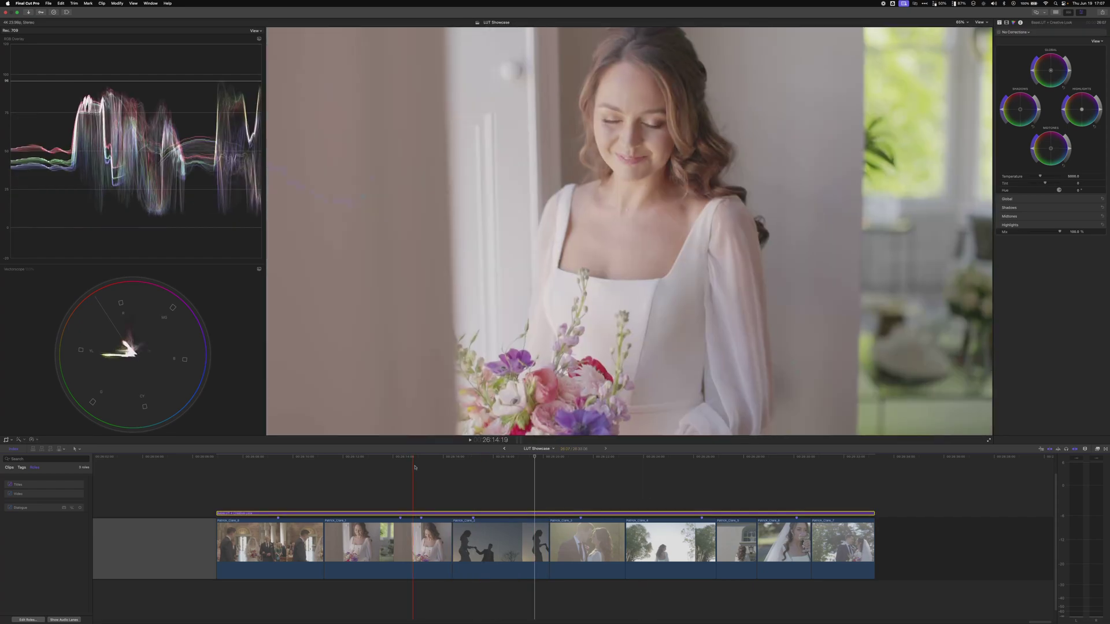
left_click(395, 552)
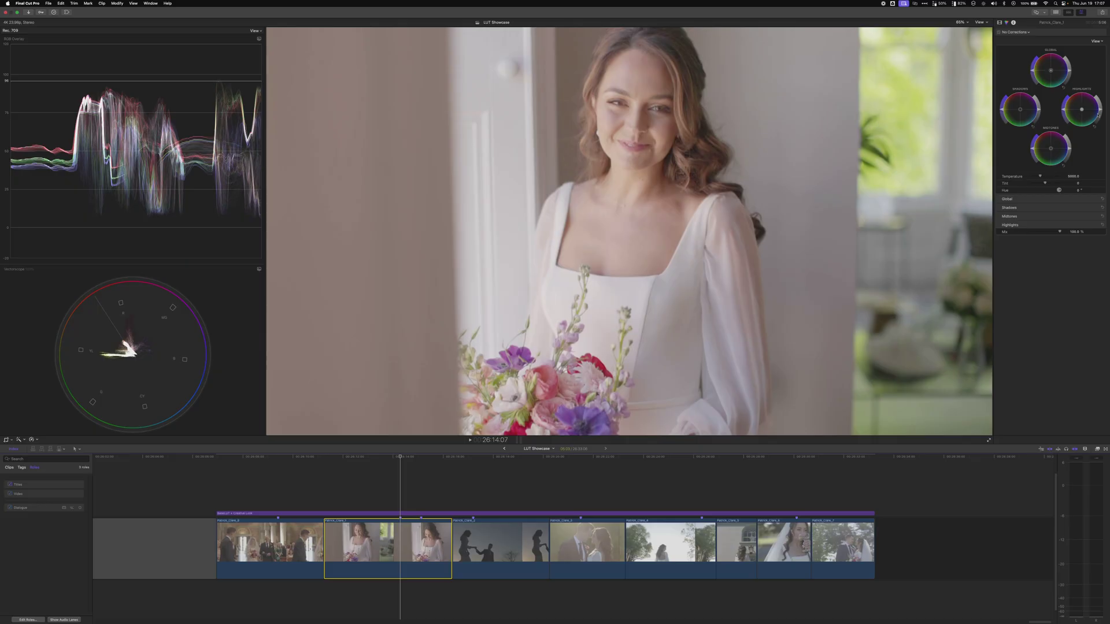
left_click_drag(1070, 149, 1068, 158)
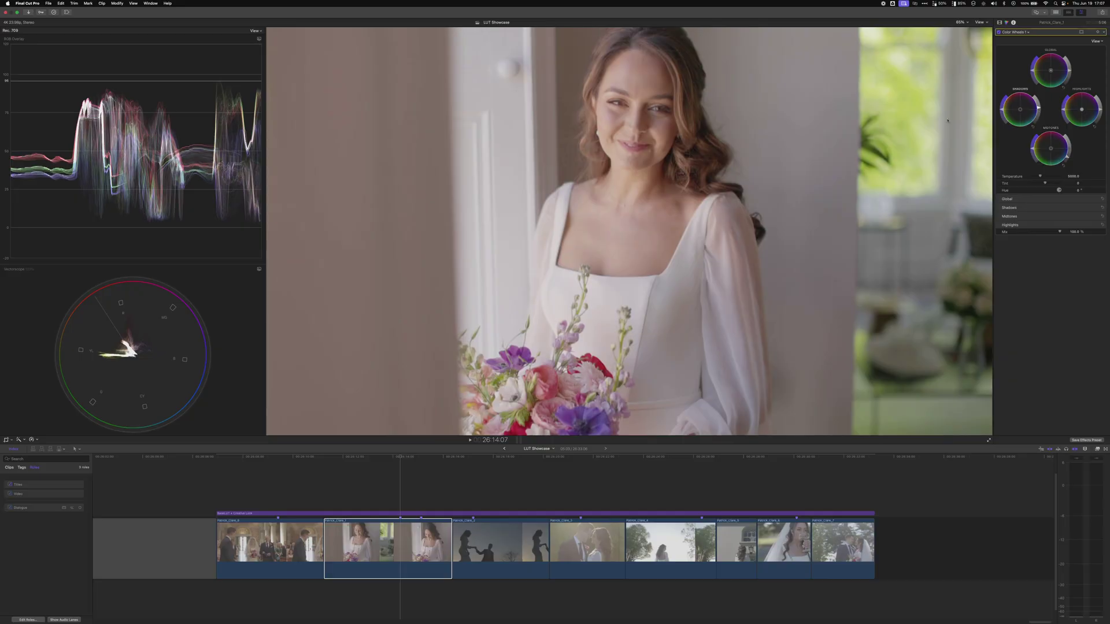
left_click_drag(1051, 150, 1055, 157)
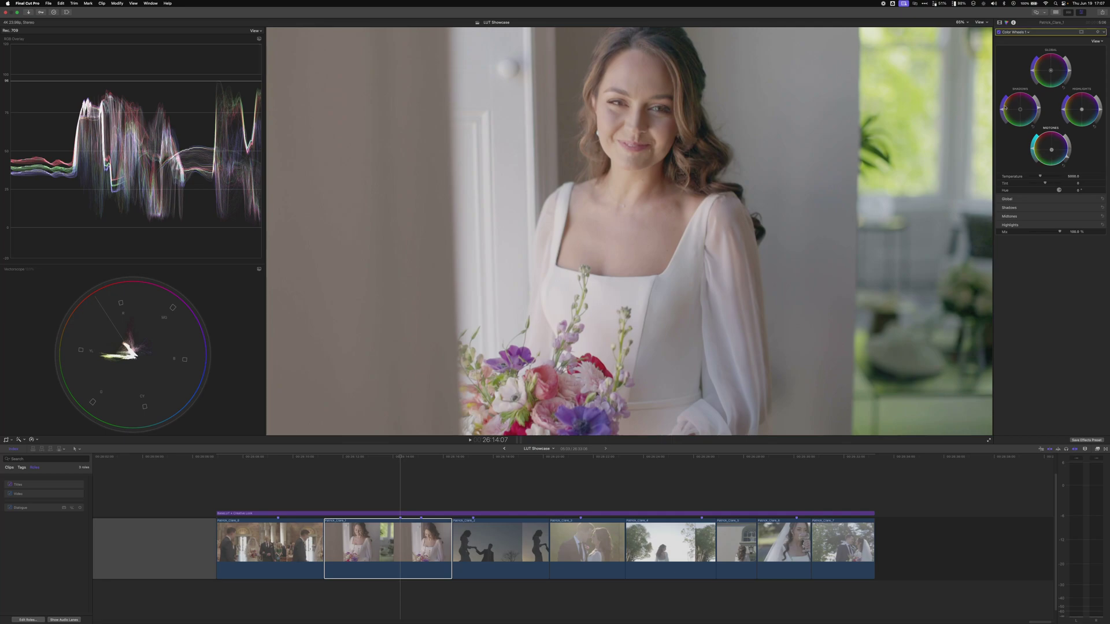
left_click_drag(1021, 113, 1020, 110)
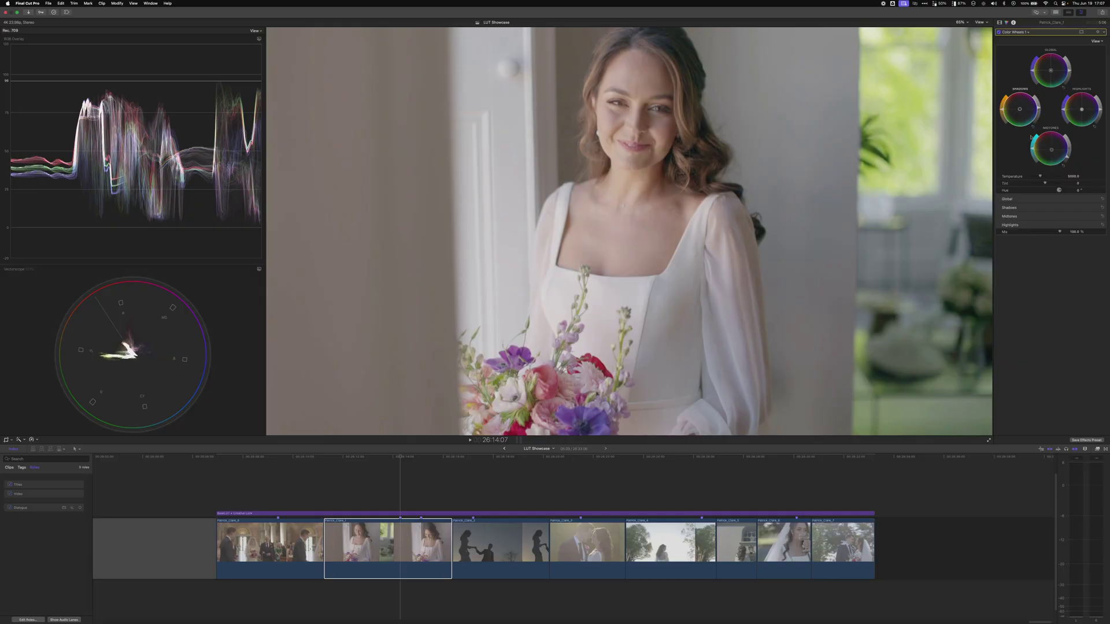
Deepen the bouquet bride clip's midtones brightness further and lift its shadows slightly
left_click_drag(1041, 110, 1100, 107)
left_click_drag(1067, 158, 1067, 163)
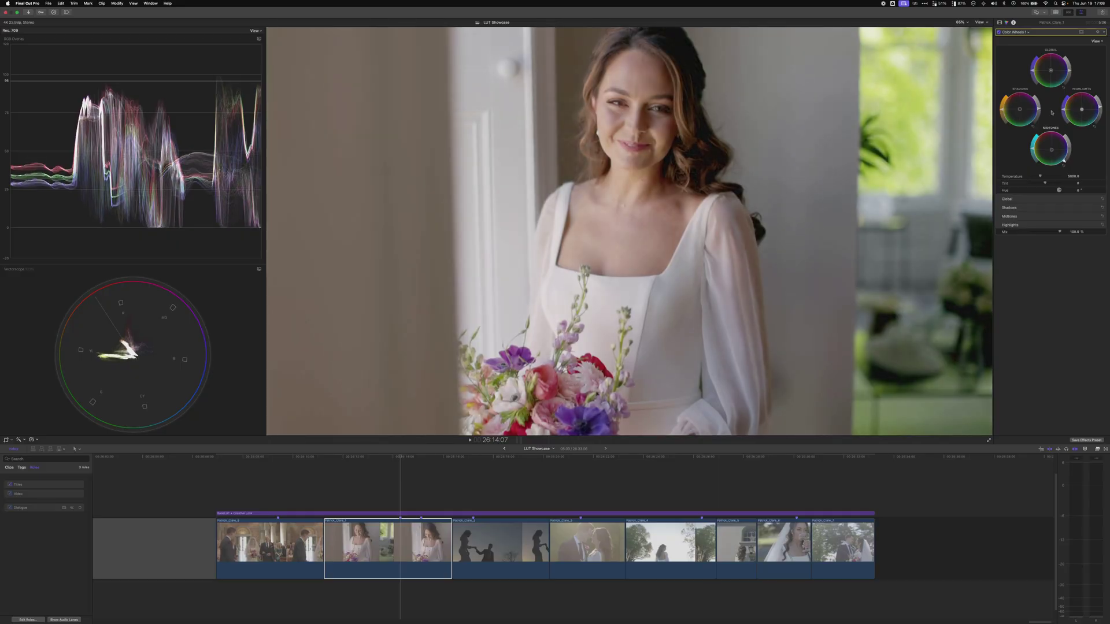
left_click_drag(1039, 111, 1039, 109)
Compare the bouquet bride clip with its correction off and on, and review the grade across the clip
left_click(998, 32)
left_click(998, 32)
left_click_drag(365, 456, 389, 455)
key("space")
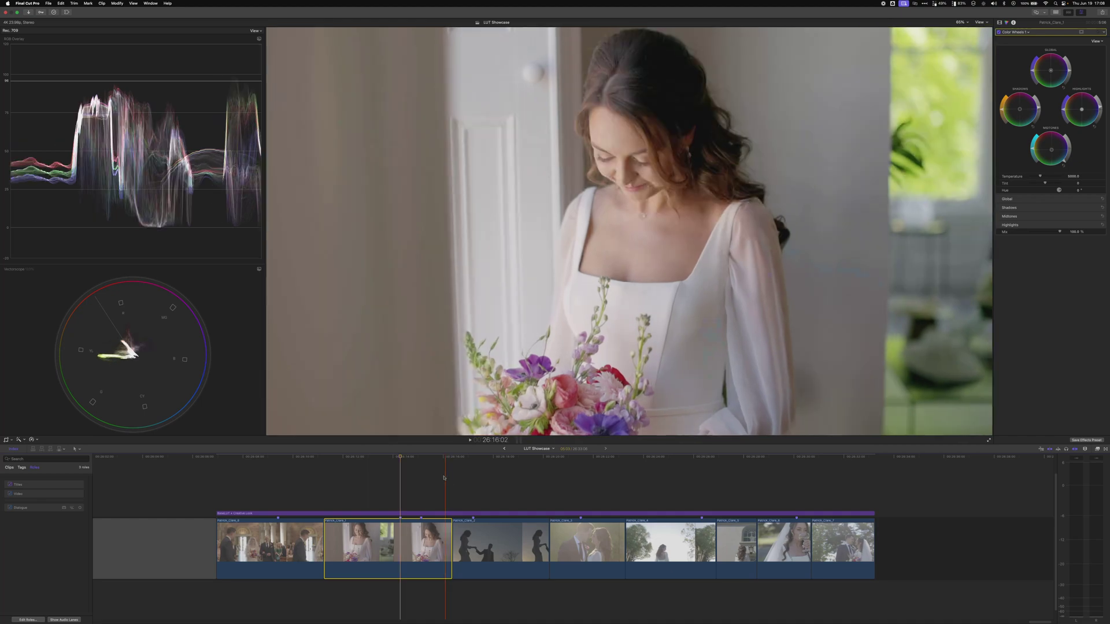
left_click(414, 458)
left_click_drag(415, 459, 403, 479)
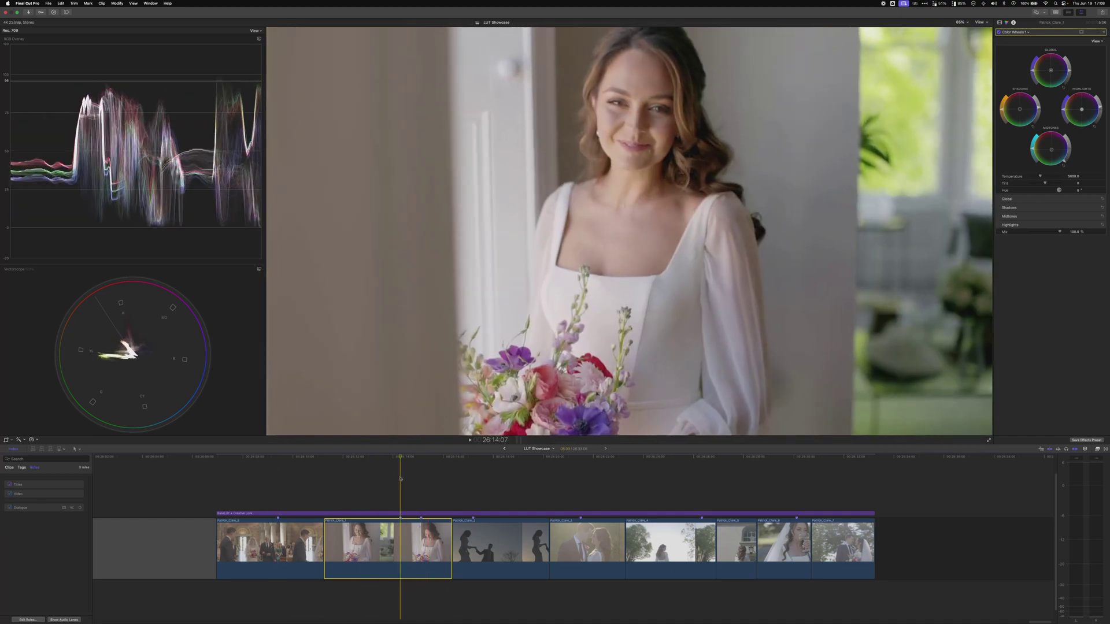
Add a second Custom LUT effect to the adjustment layer and load the Adagio 01 look from the gamut ADAGIO set
left_click(387, 513)
left_click(401, 458)
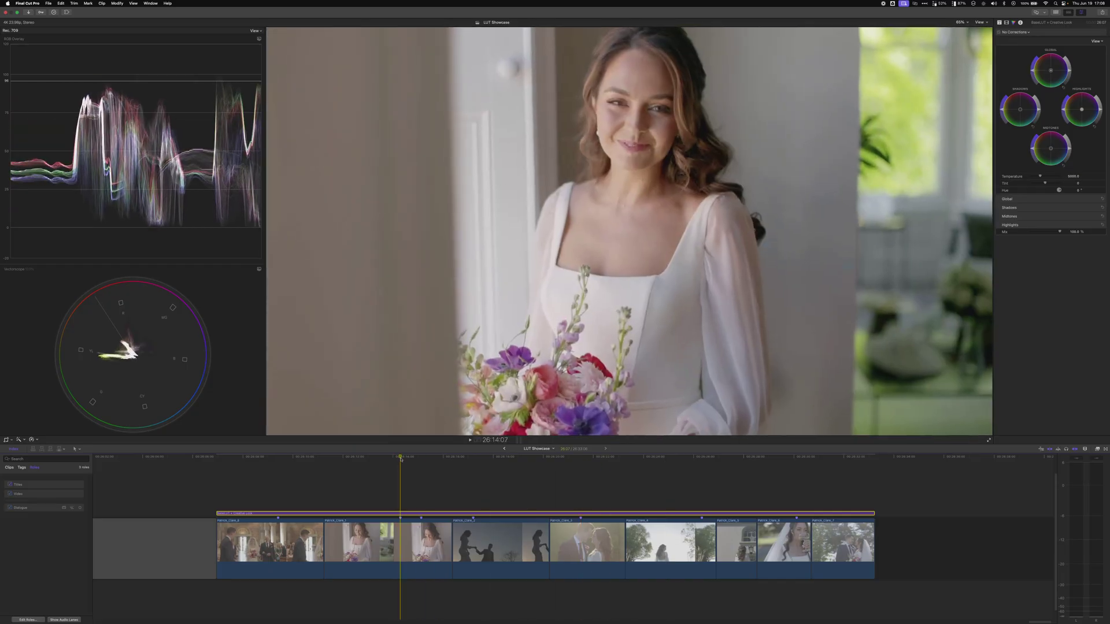
left_click(1007, 23)
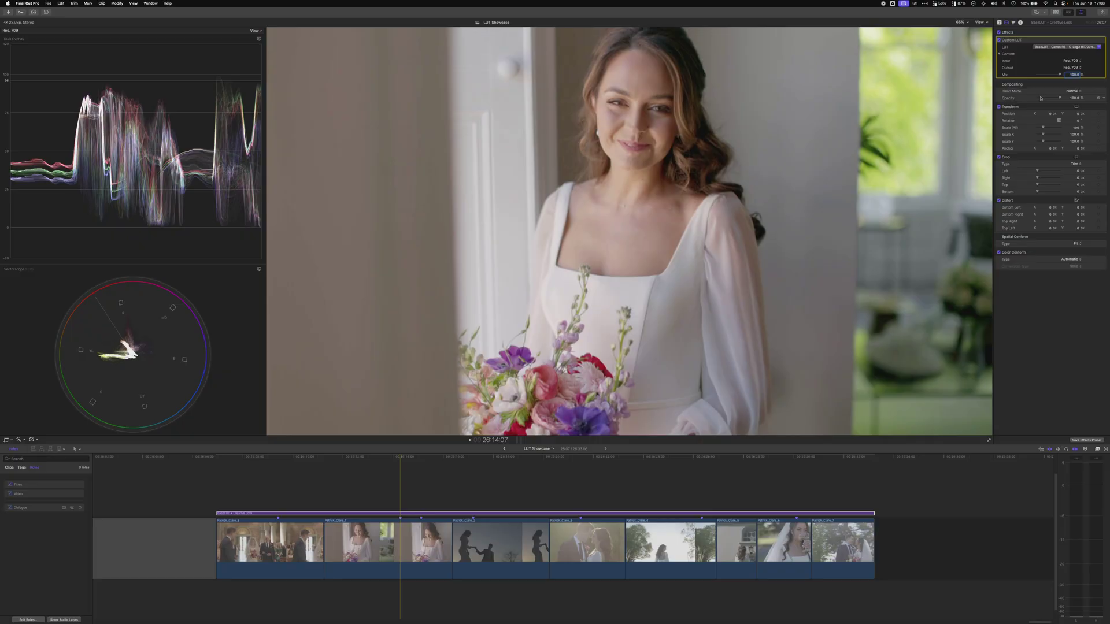
key("super+e")
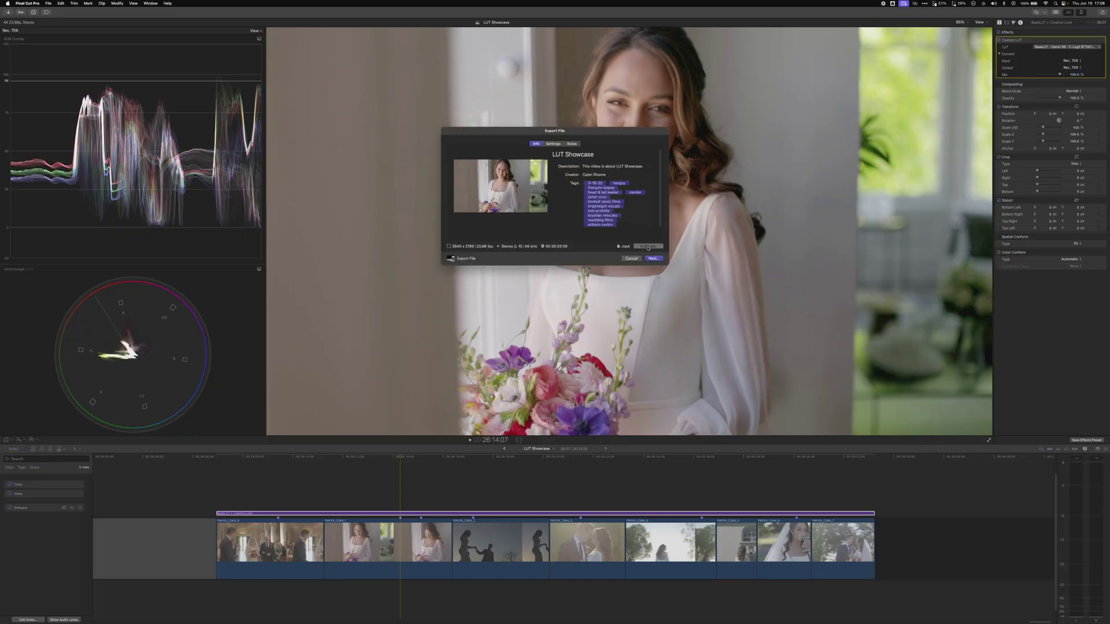
left_click(636, 257)
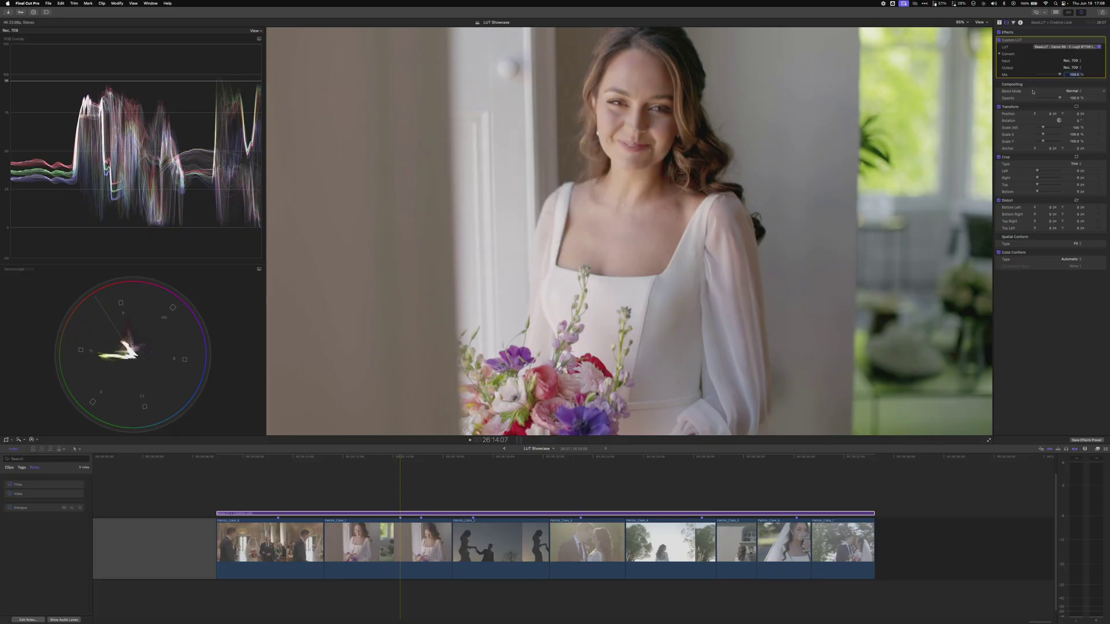
key("alt+e")
left_click(1067, 88)
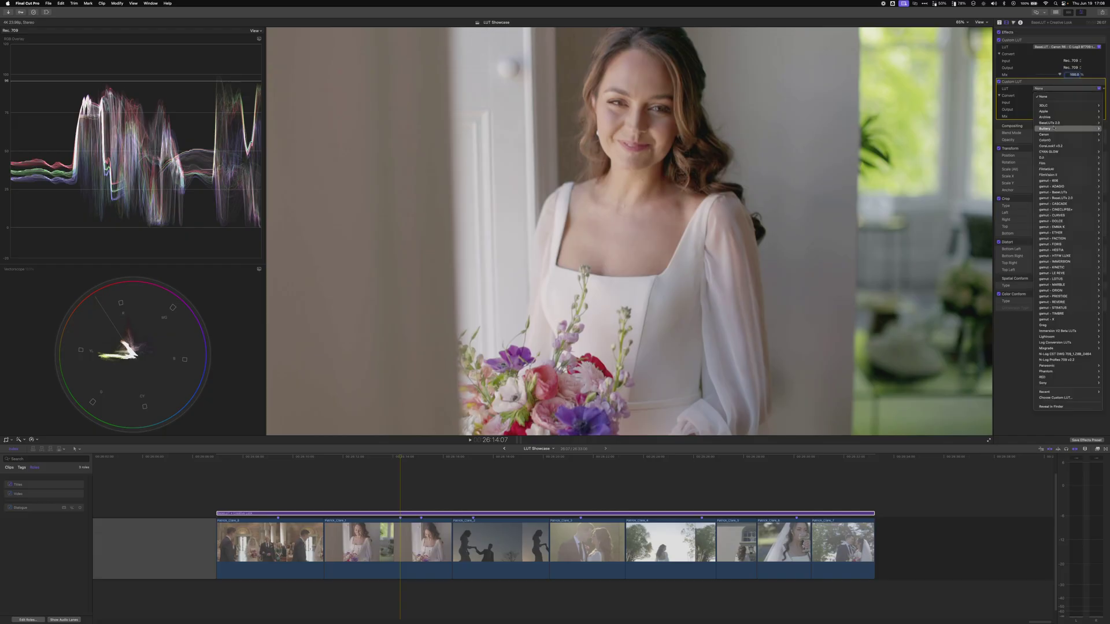
mouse_move(1074, 215)
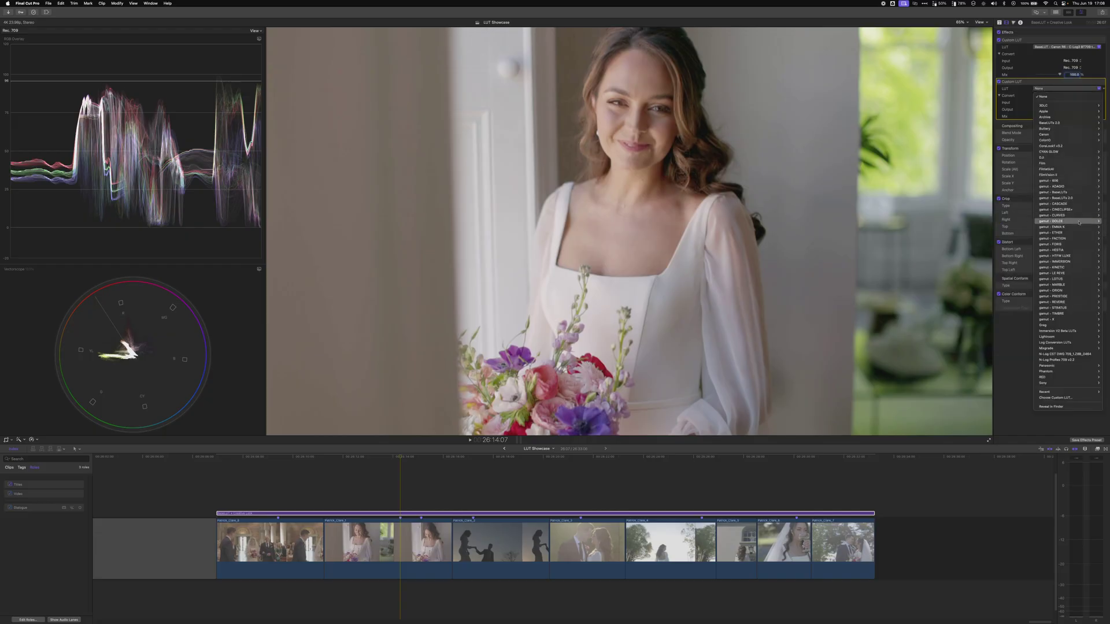
mouse_move(1061, 186)
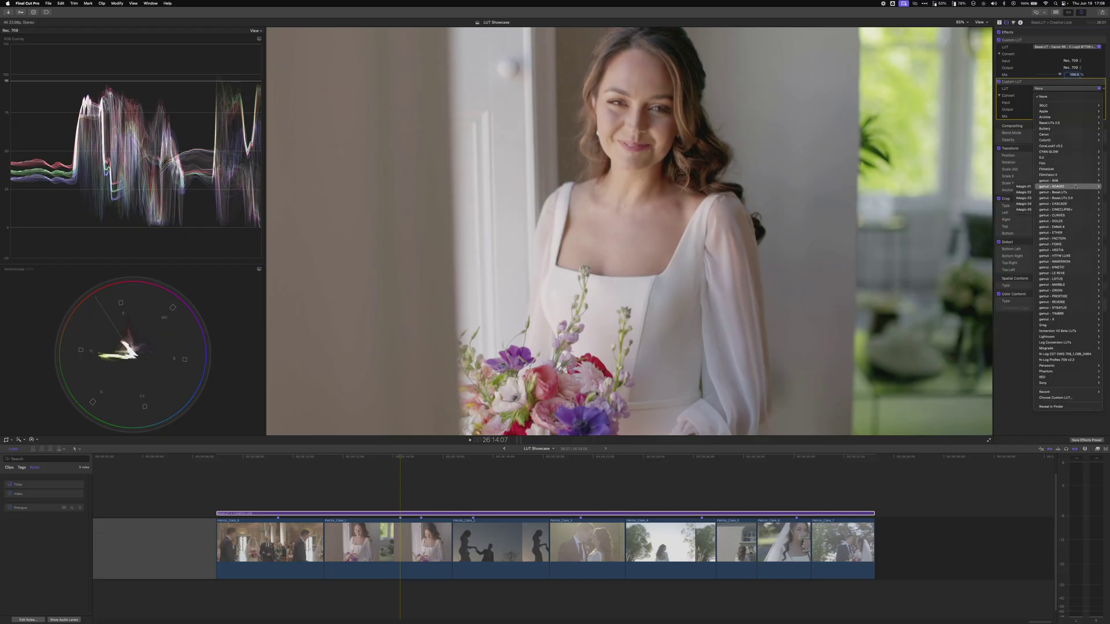
left_click(1025, 186)
Set the second Custom LUT's mix to 40%
left_click_drag(1059, 113, 1044, 116)
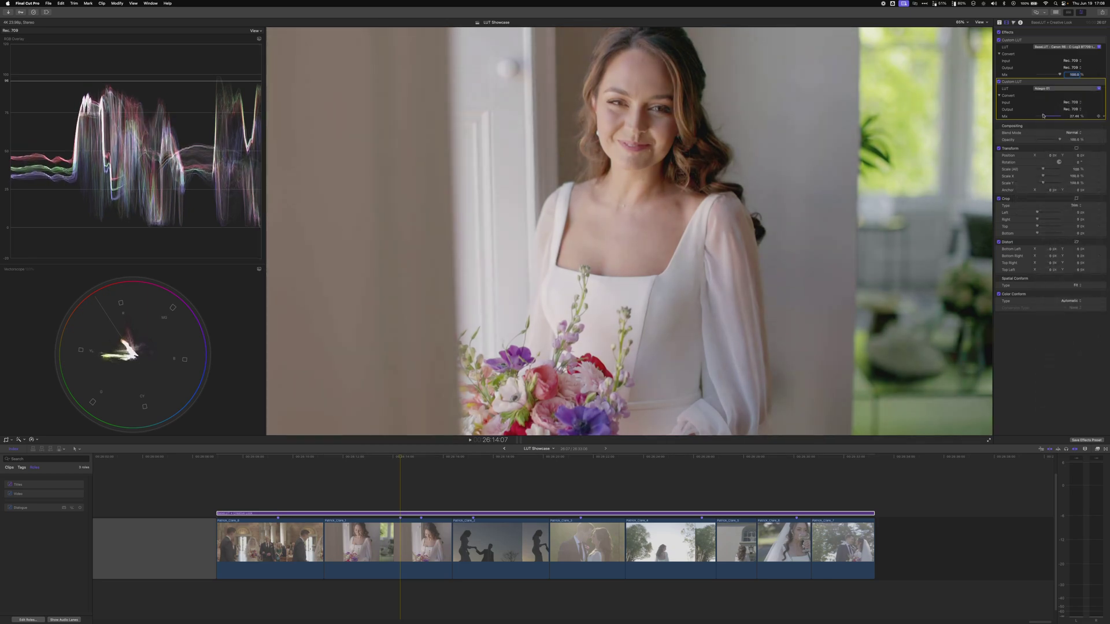
left_click(1072, 116)
type("40")
key("Return")
On the backlit bride-by-the-tree frame, replace the second Custom LUT's look with the Soft variant and set its mix to 100%
left_click_drag(469, 457, 702, 474)
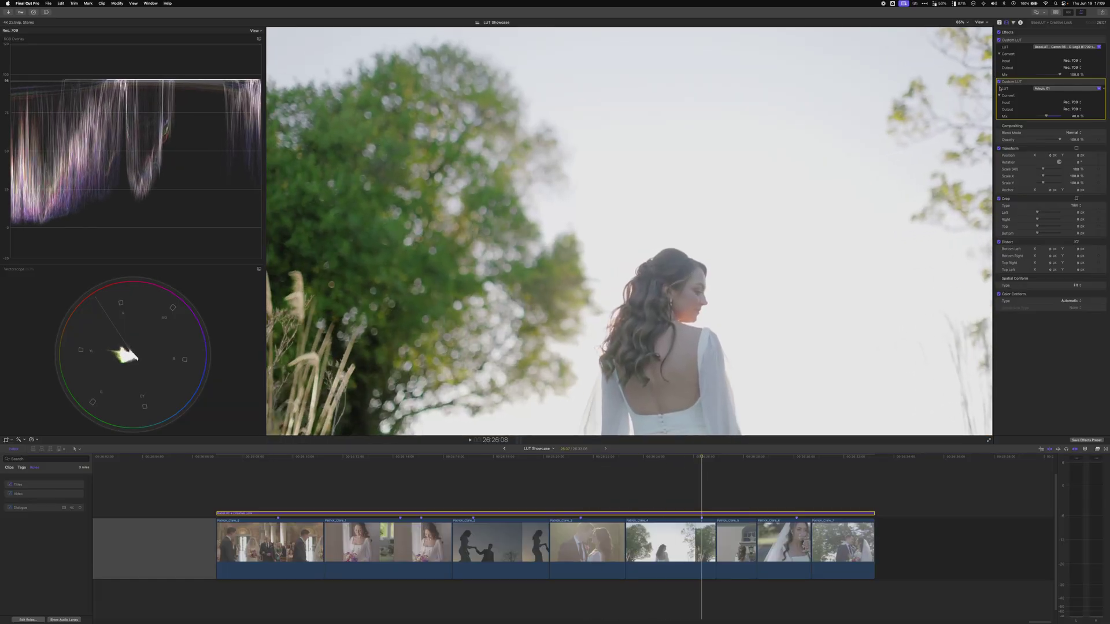
left_click(1066, 88)
mouse_move(1067, 221)
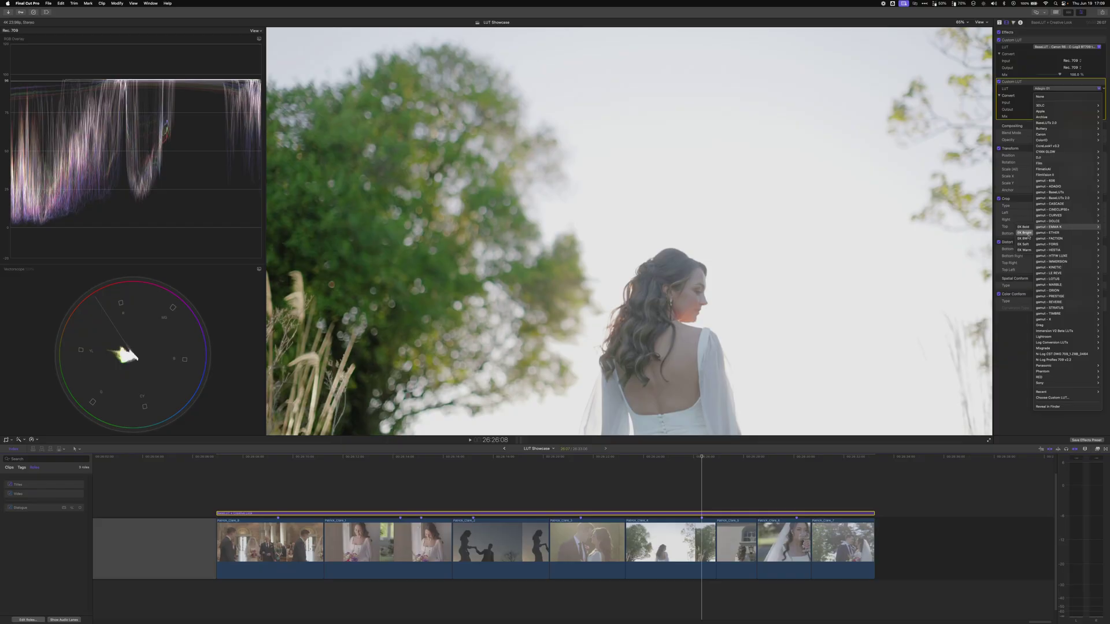
left_click(1024, 243)
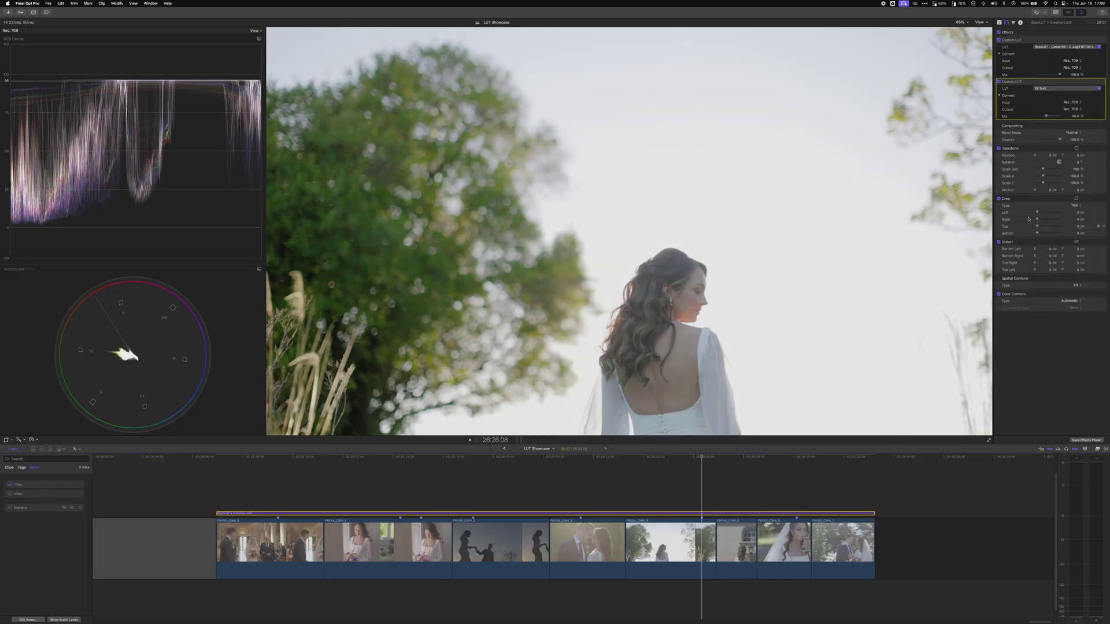
left_click_drag(1049, 116, 1072, 117)
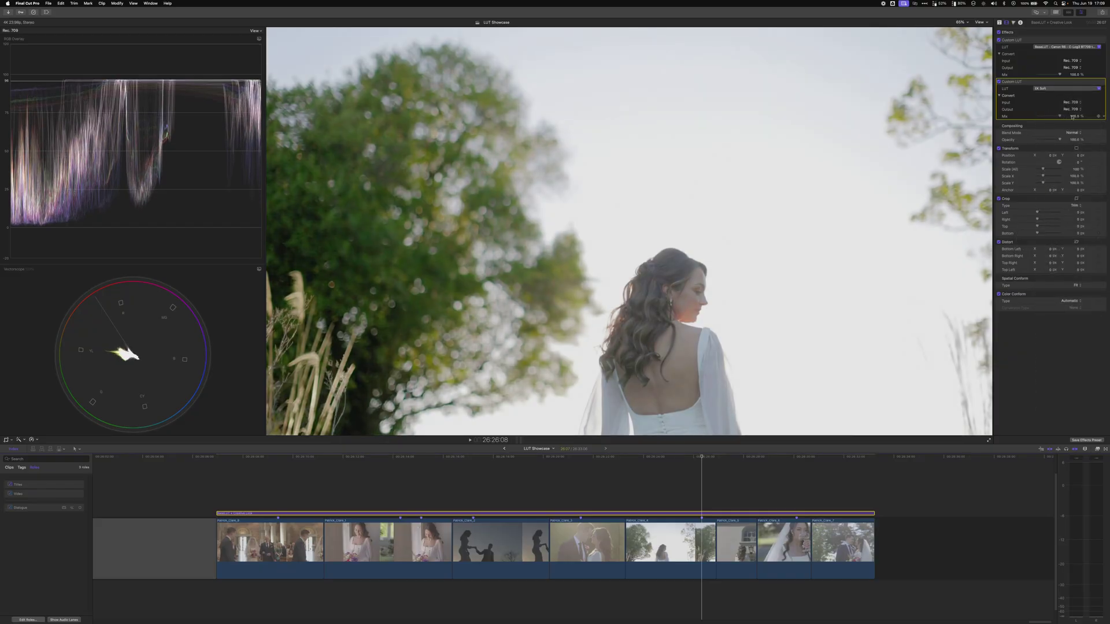
Compare the second LUT off and on over the bride-by-the-tree clip and the champagne bride clip
left_click(1000, 83)
left_click(999, 83)
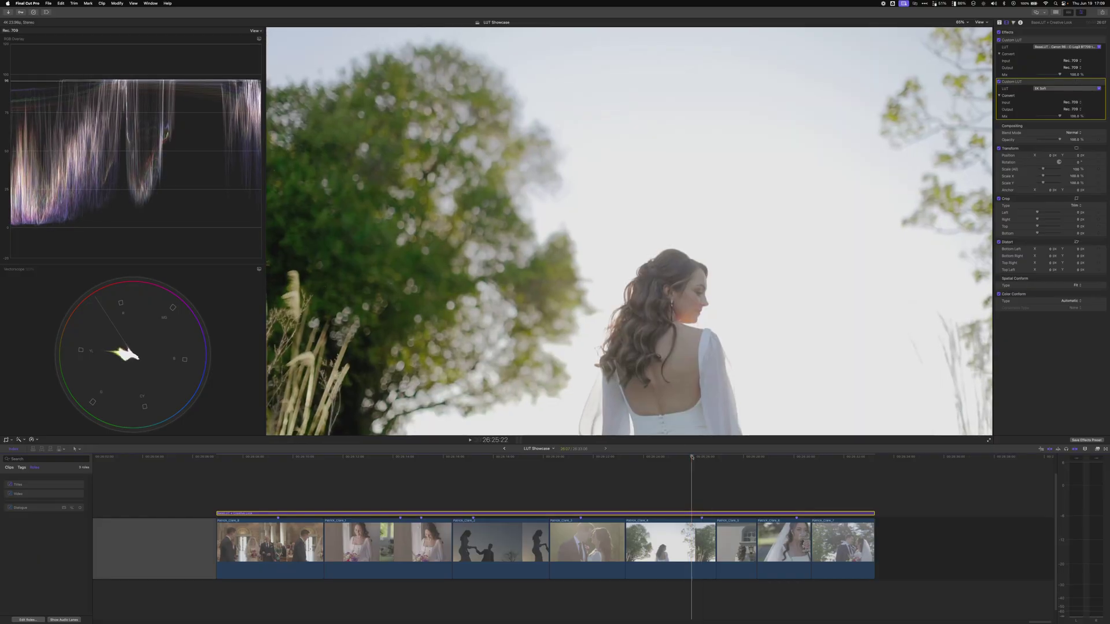
left_click(778, 458)
left_click_drag(778, 458, 797, 461)
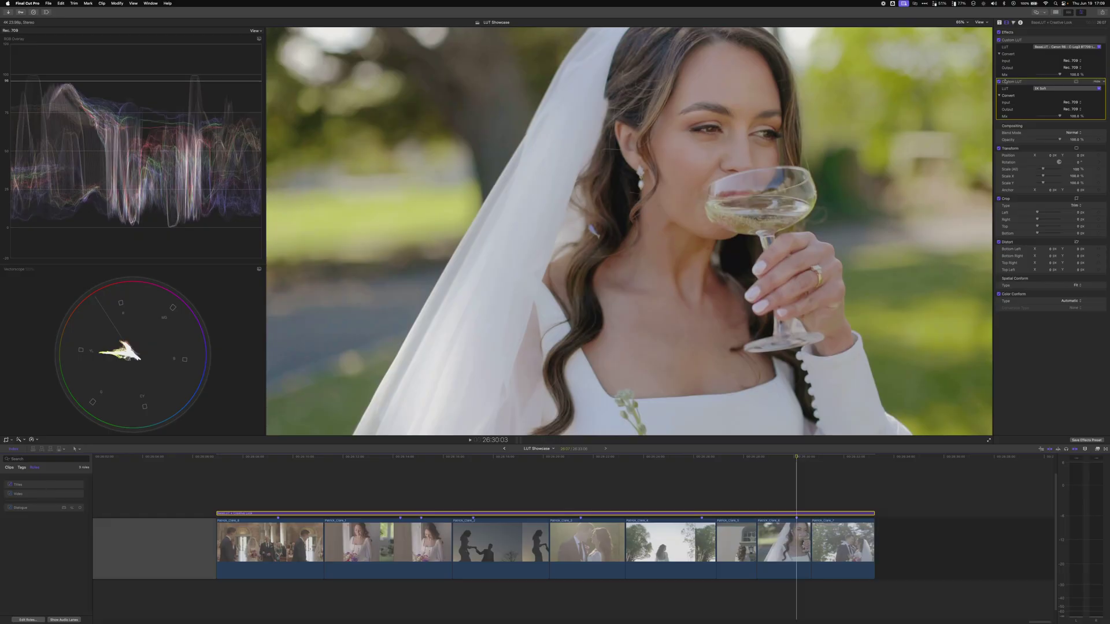
left_click(999, 82)
left_click(999, 83)
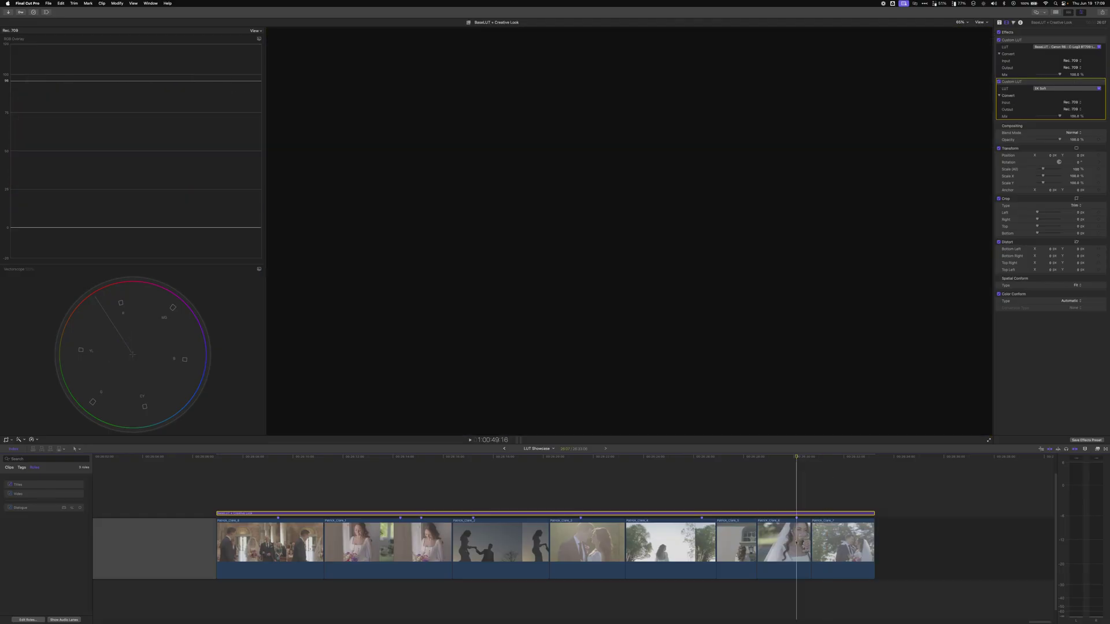
Inspect the champagne bride clip's Color Wheels correction and review the bride-by-the-tree footage before it
left_click(798, 543)
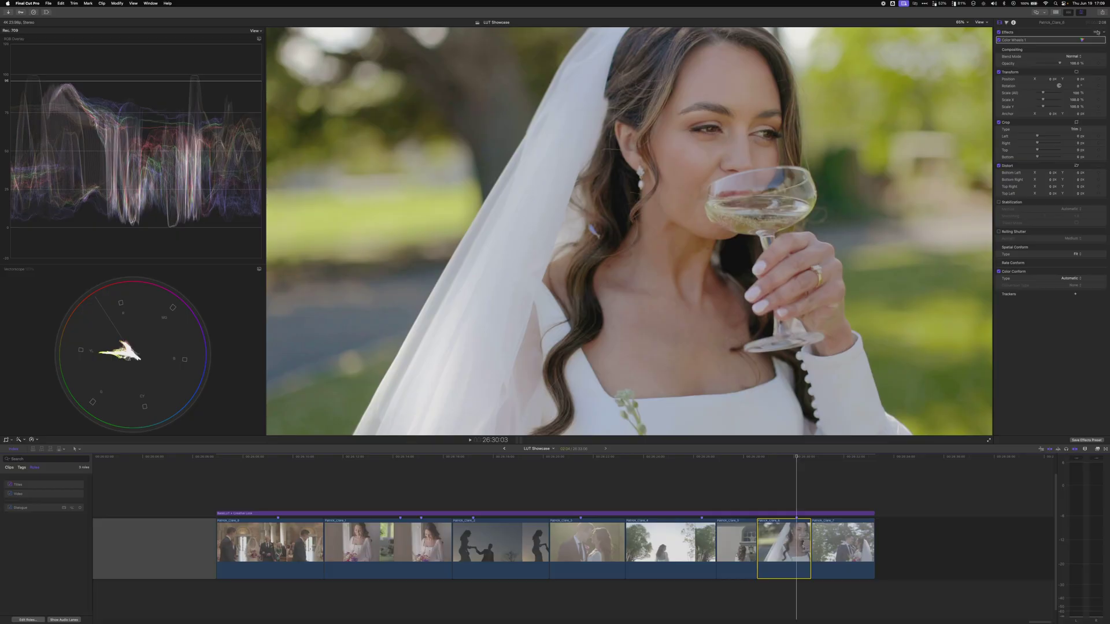
left_click(1082, 40)
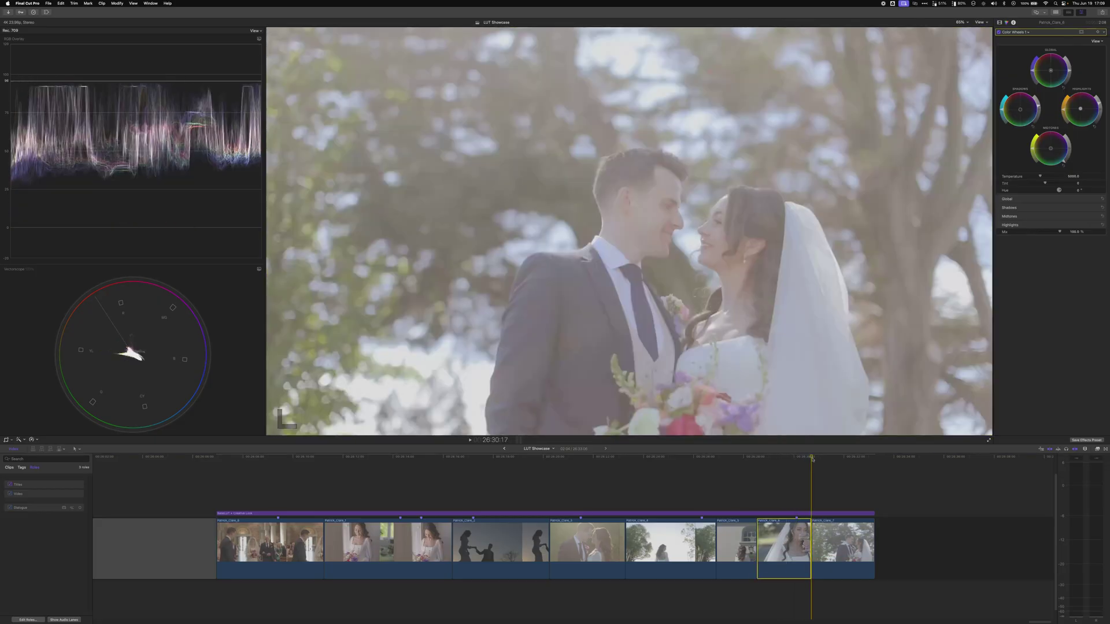
left_click(735, 457)
left_click_drag(734, 461, 703, 484)
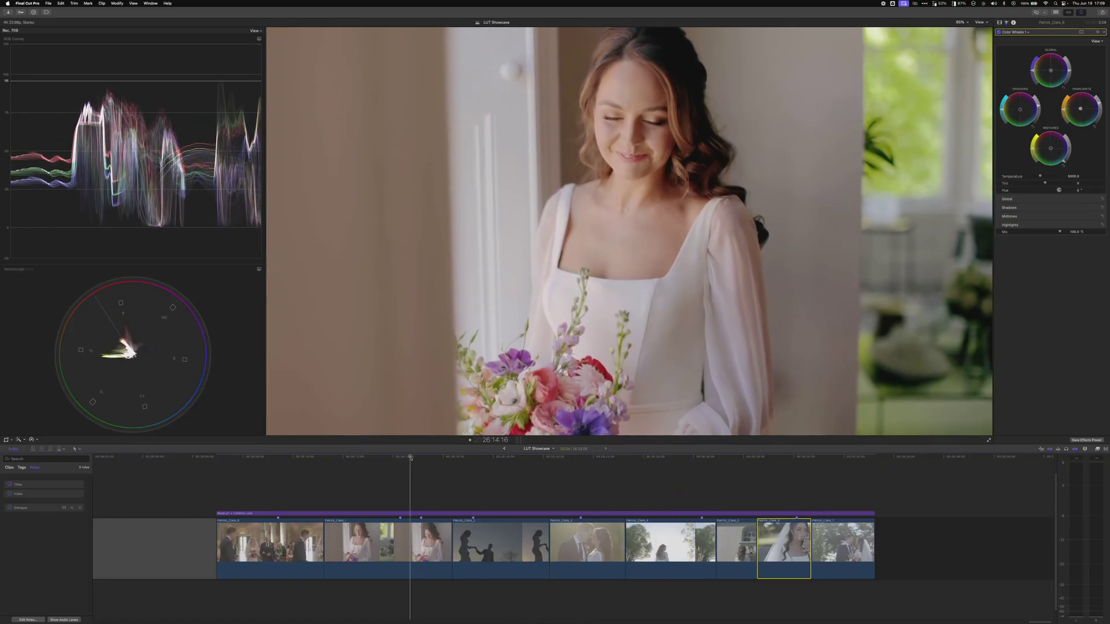
Tint the bouquet bride clip's highlights toward green and fine-tune the highlights saturation
left_click(400, 457)
key("c")
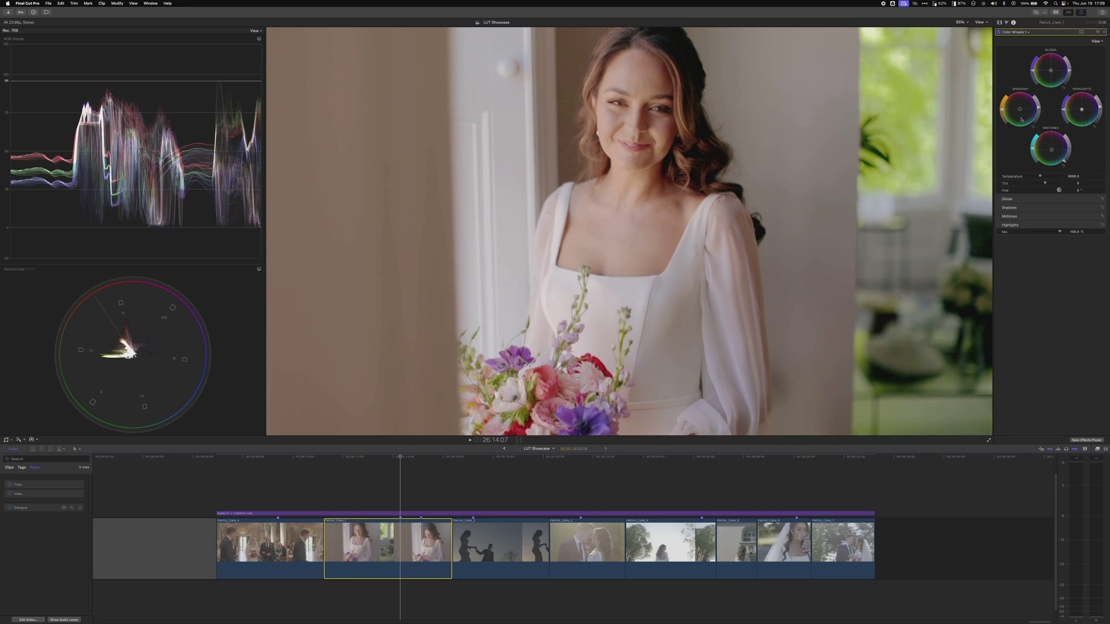
left_click_drag(1082, 111, 1082, 113)
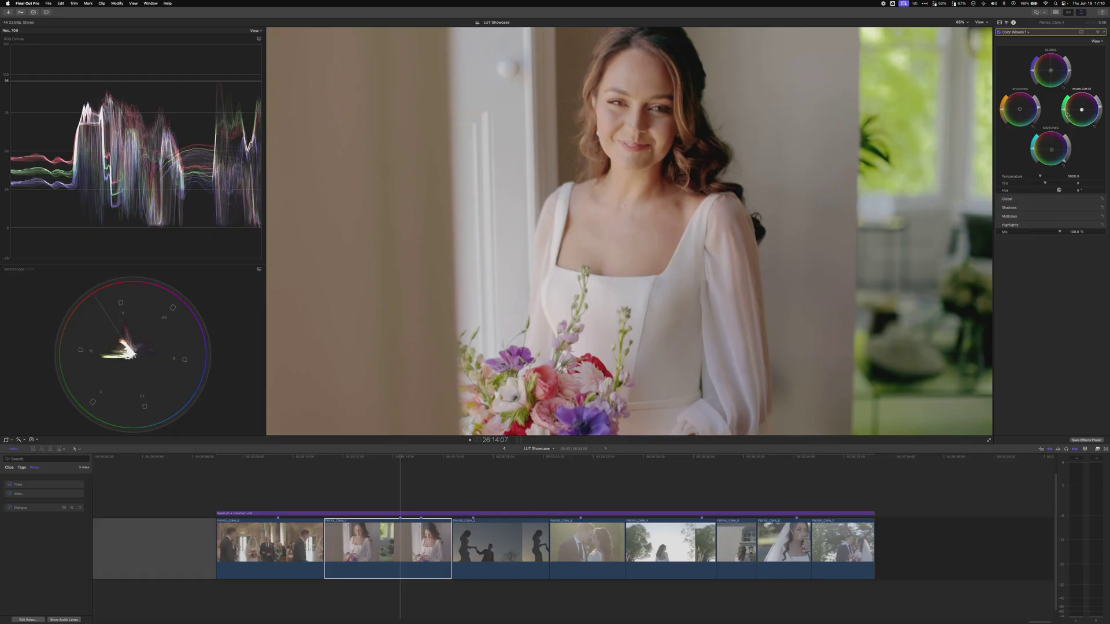
left_click_drag(1063, 111, 1064, 115)
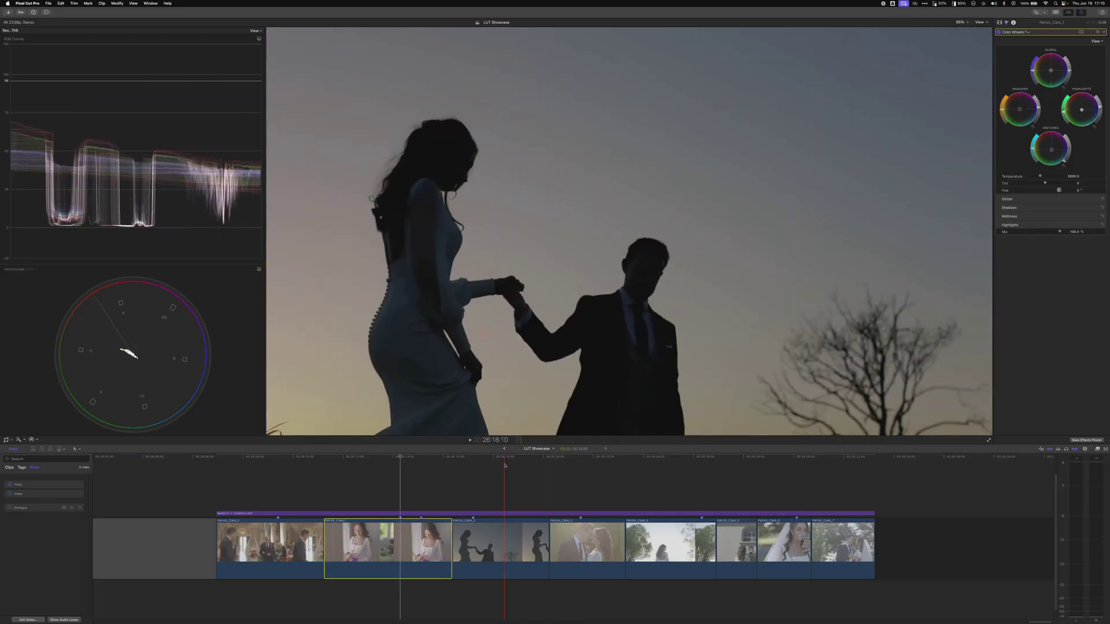
Add Color Wheels to the clip of the bride at the window, deepen its shadows, and tint its midtones toward red-orange
left_click_drag(505, 459, 734, 462)
left_click(734, 541)
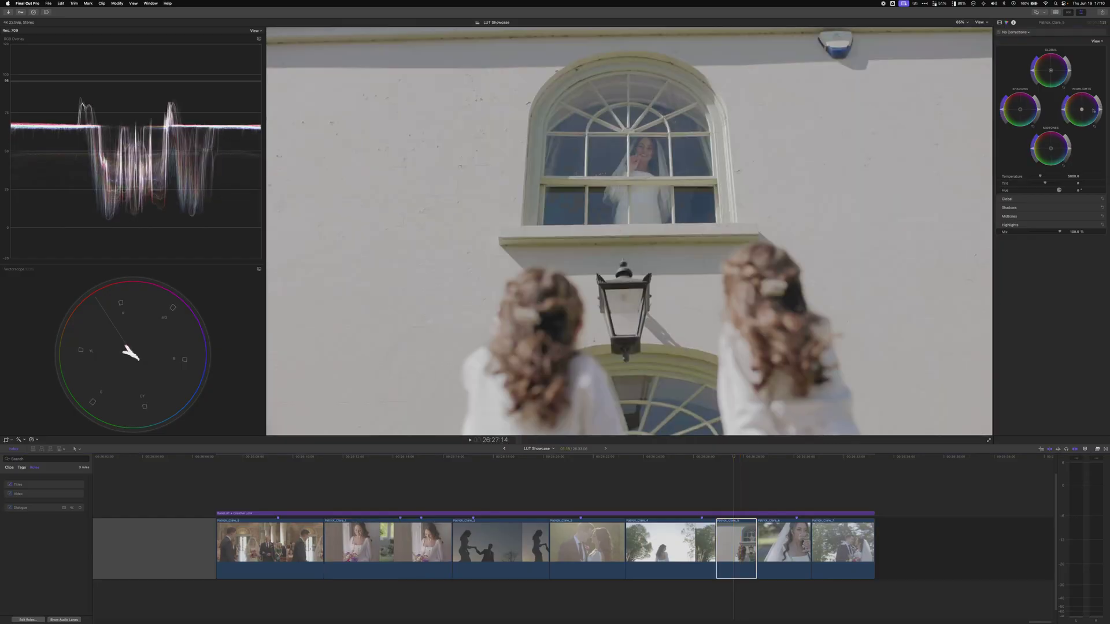
left_click_drag(1101, 110, 1038, 113)
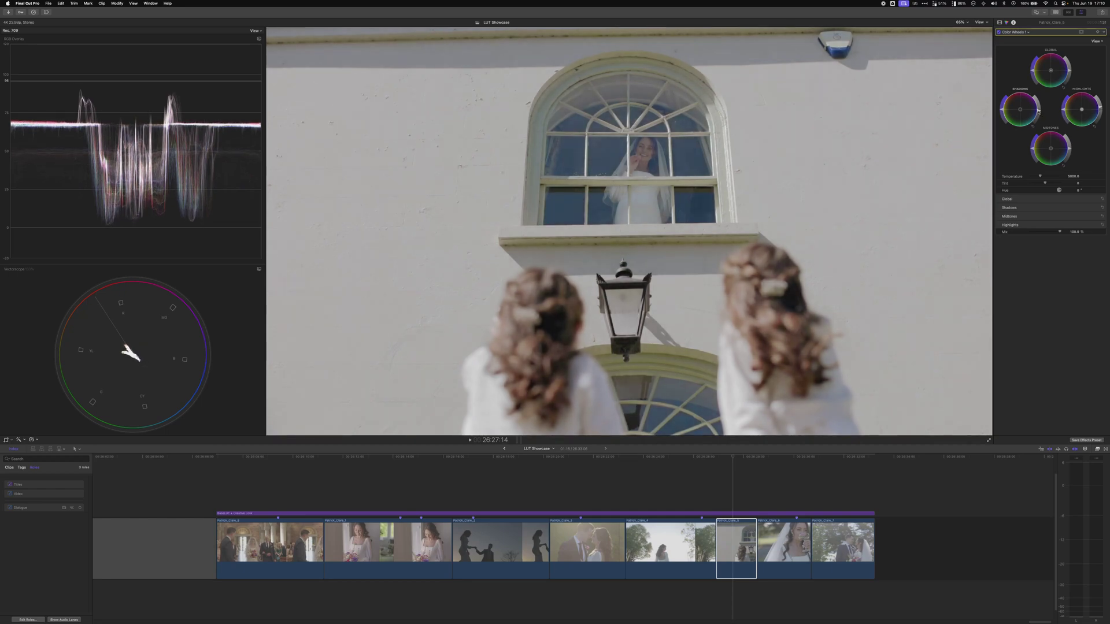
left_click_drag(1056, 149, 1049, 146)
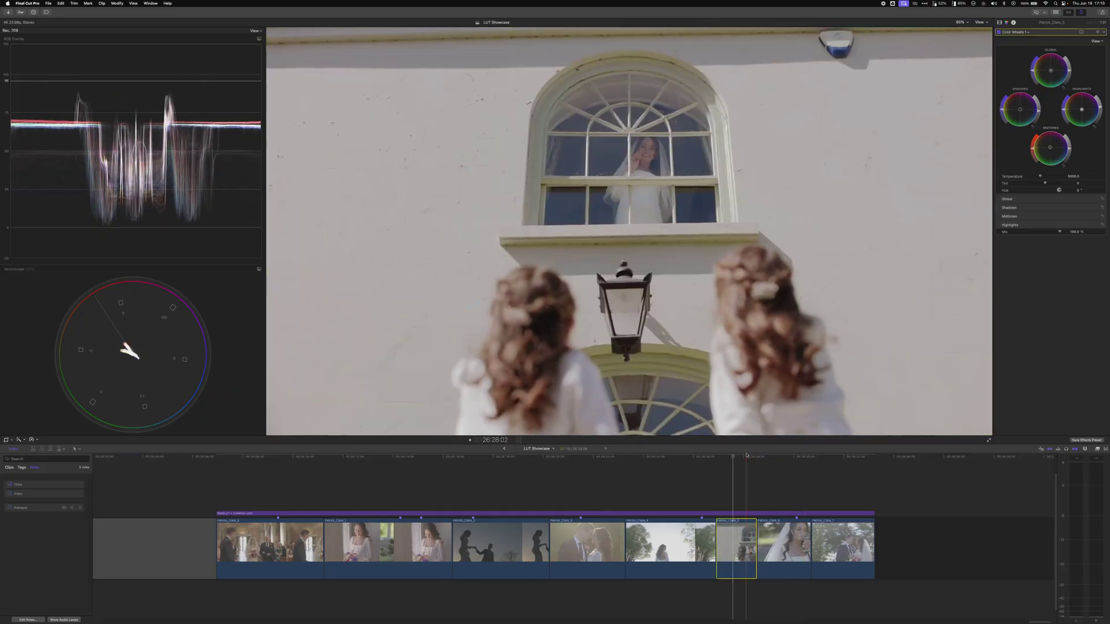
Add Color Wheels to the final clip of the couple under the trees, deepening the shadows, raising the highlights and adjusting the midtones brightness
left_click(761, 456)
key("l")
left_click_drag(762, 457, 853, 457)
left_click(838, 532)
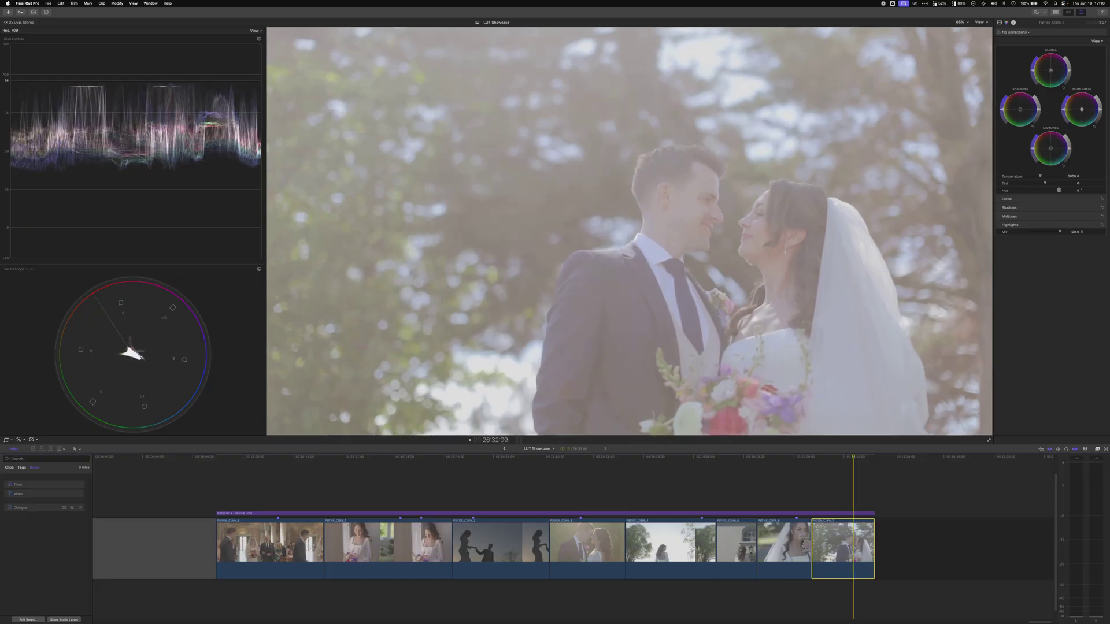
left_click(185, 84)
left_click_drag(854, 458, 819, 459)
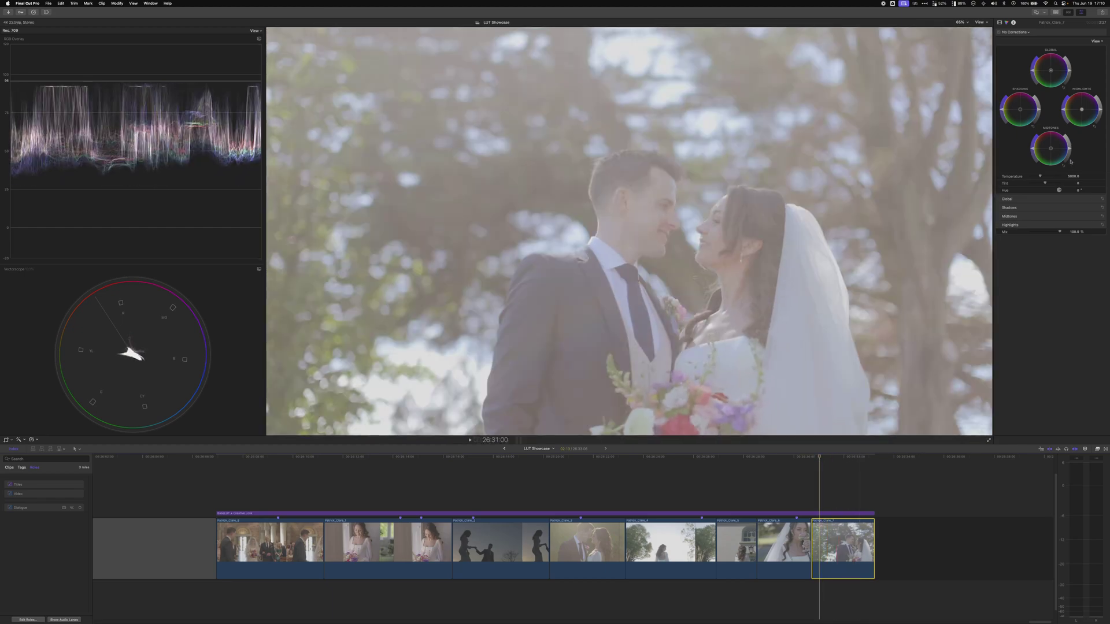
left_click_drag(1039, 110, 1036, 120)
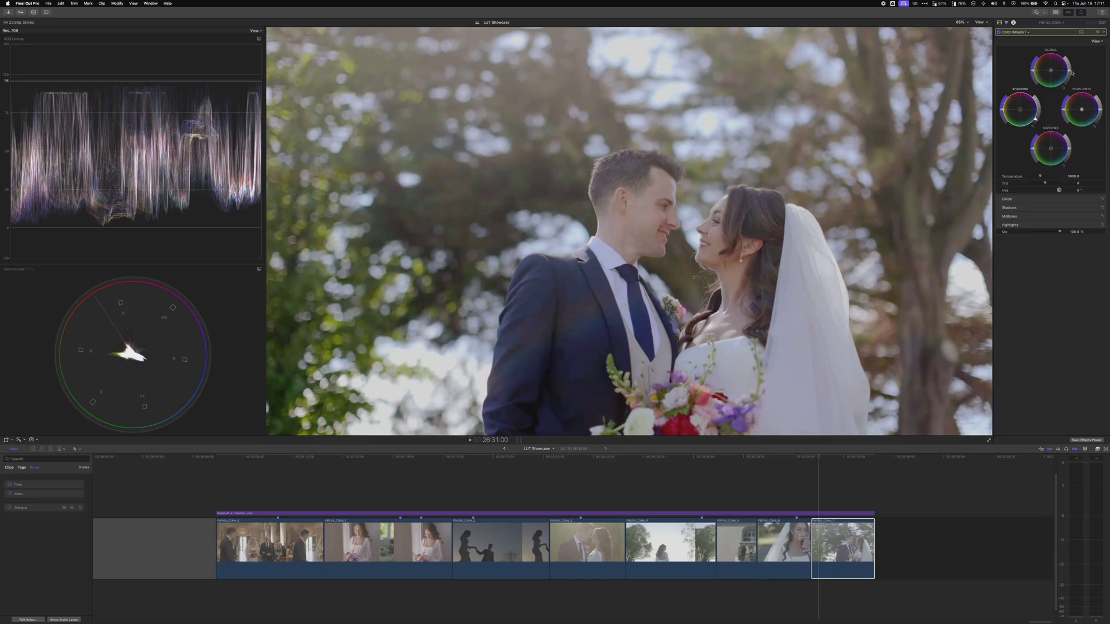
left_click_drag(1098, 110, 1098, 104)
left_click_drag(1069, 148, 1069, 156)
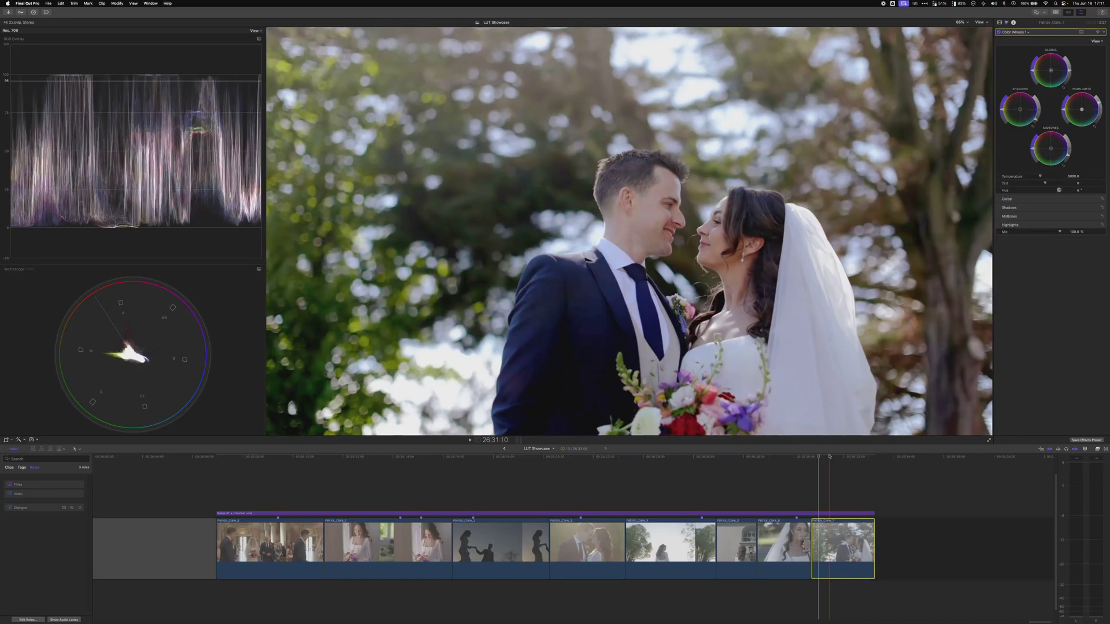
Check the darker frames of the couple clip and lift its shadows brightness slightly
left_click_drag(819, 457, 841, 460)
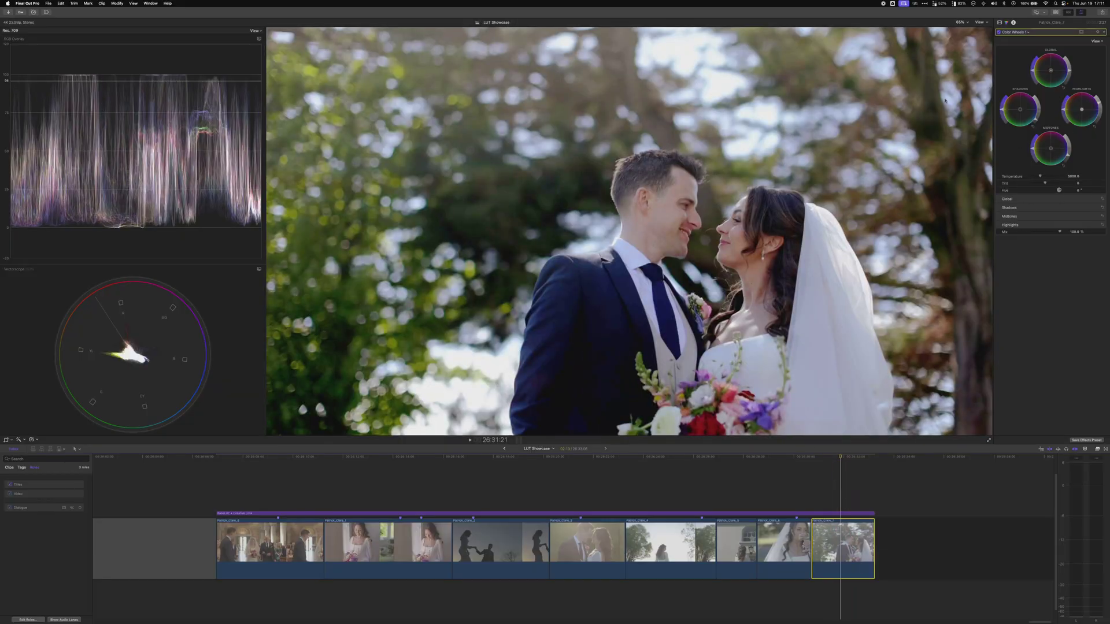
left_click(1037, 118)
left_click_drag(839, 456, 833, 457)
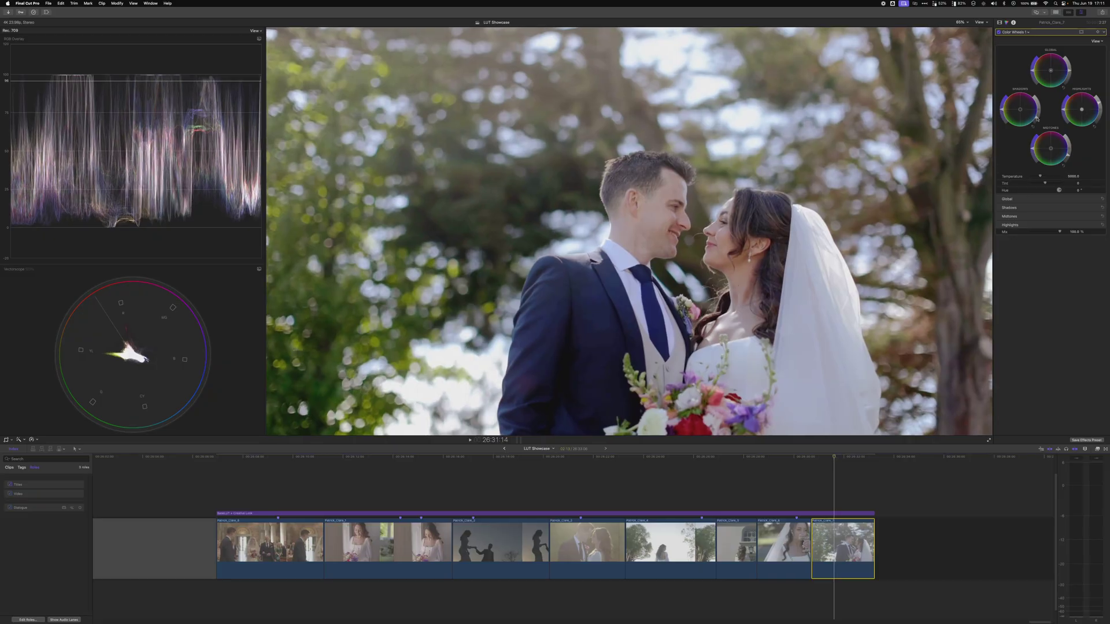
left_click_drag(1036, 118, 1036, 117)
Review the hazy frames near the end of the couple clip and compare its Color Wheels correction off and on
left_click_drag(834, 458, 858, 458)
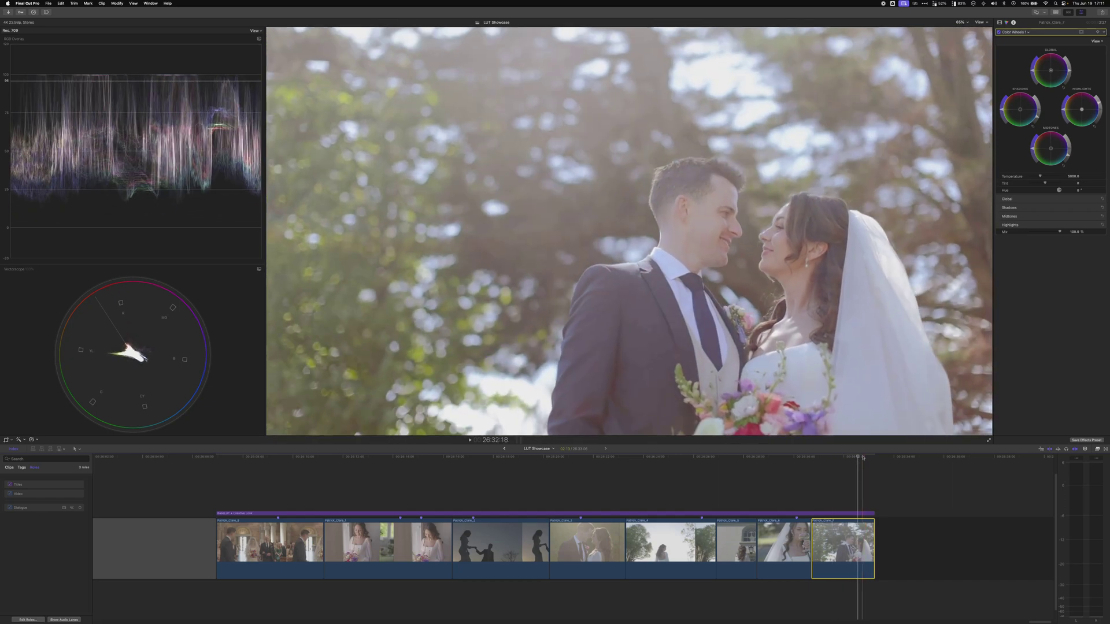
left_click(864, 458)
left_click_drag(863, 458, 864, 458)
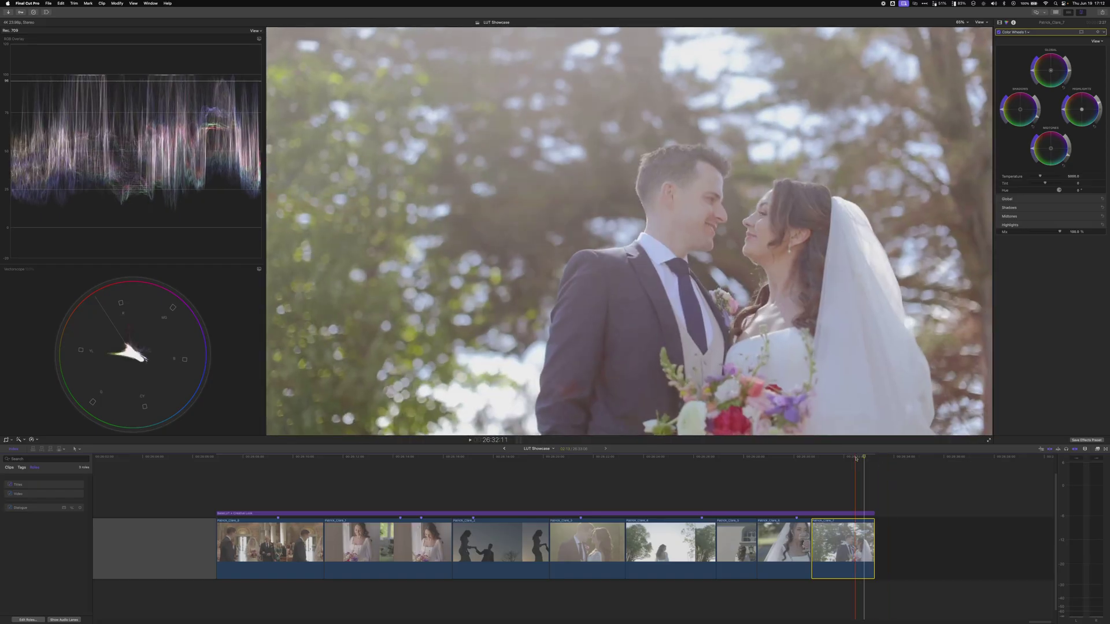
left_click(856, 458)
left_click_drag(857, 457, 834, 464)
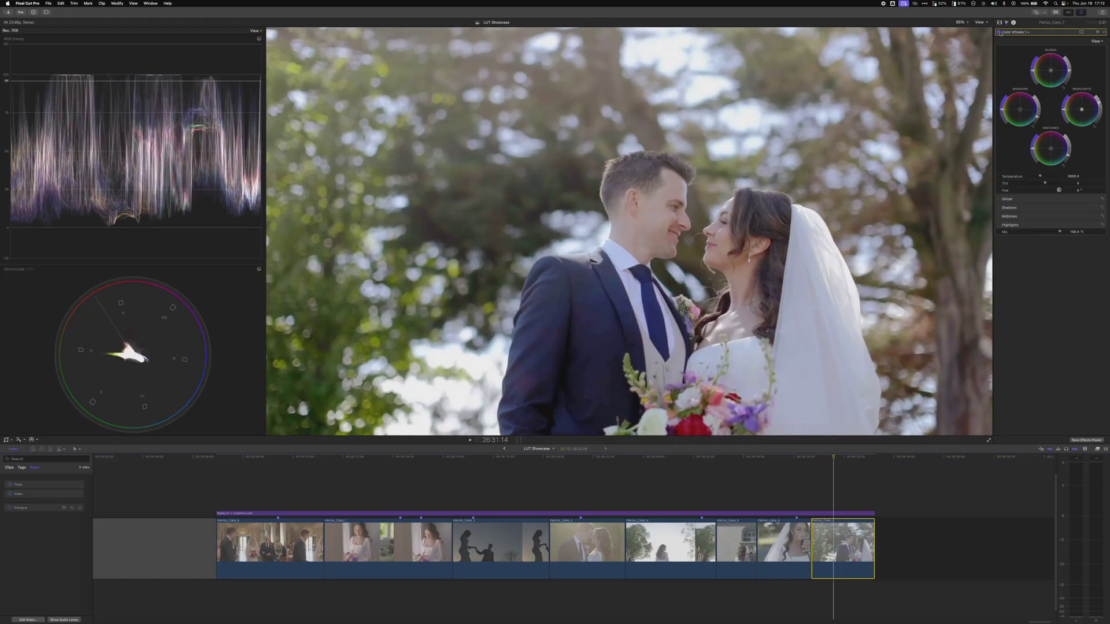
left_click(999, 32)
left_click(999, 33)
Disable both Custom LUT effects on the adjustment layer to view the couple clip without them
left_click(835, 513)
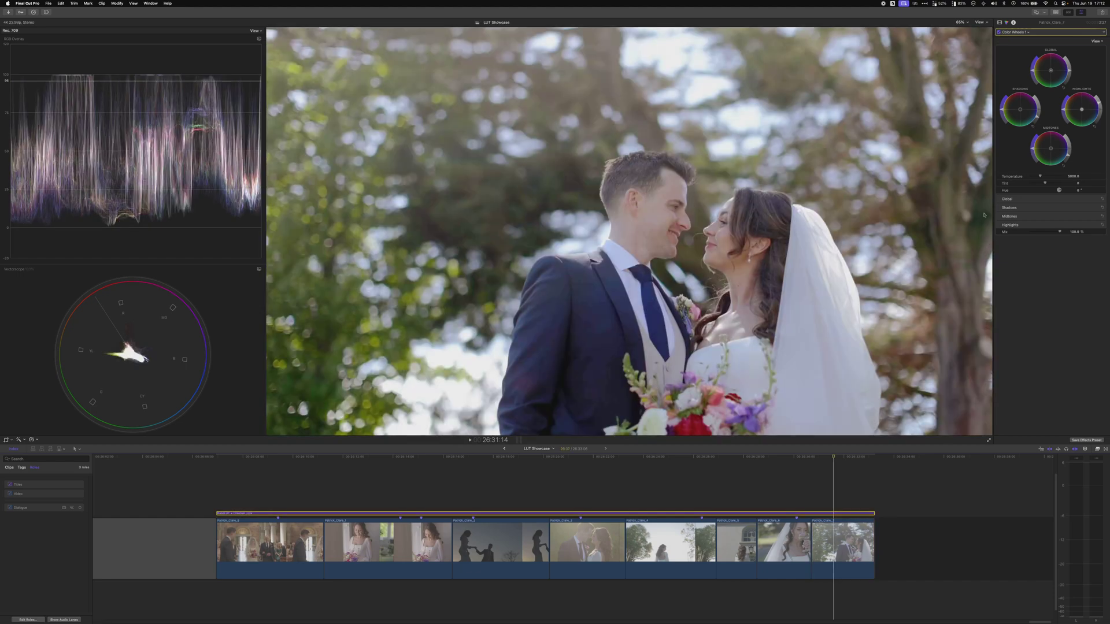
left_click(999, 22)
left_click(1005, 81)
left_click(999, 82)
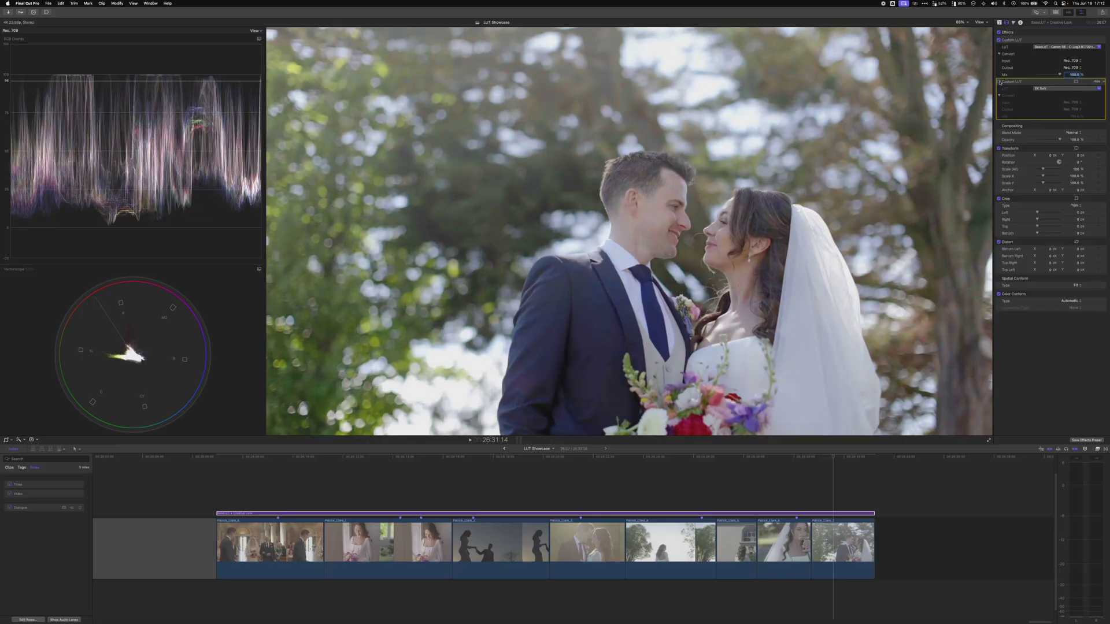
left_click(999, 40)
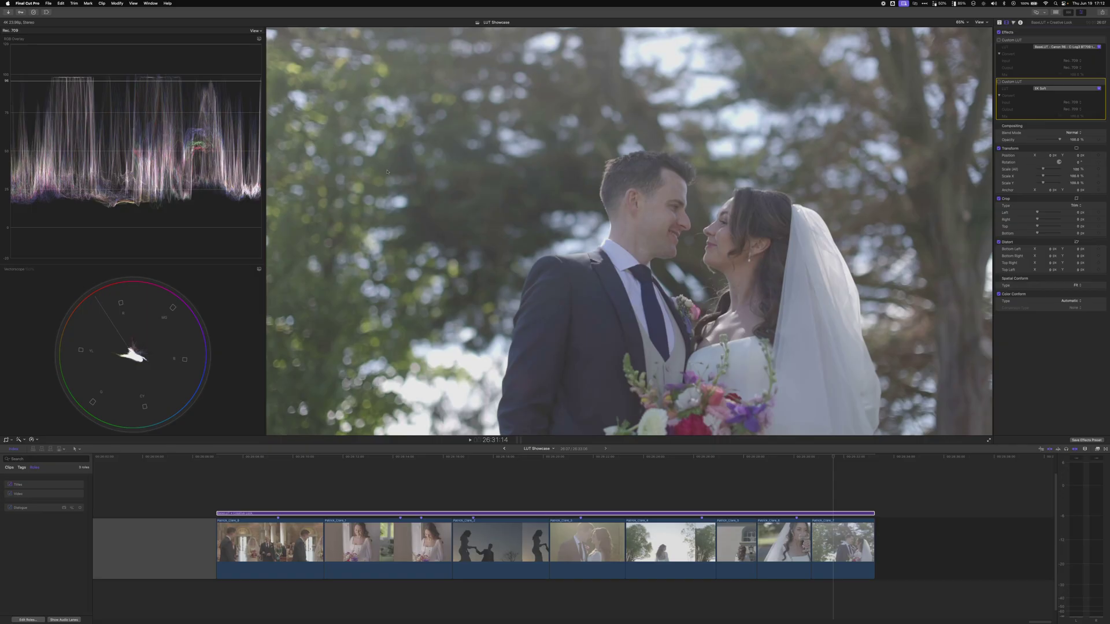
Move the reference line near the bottom of the luma scope and re-enable both Custom LUT effects on the adjustment layer
left_click_drag(156, 81, 153, 209)
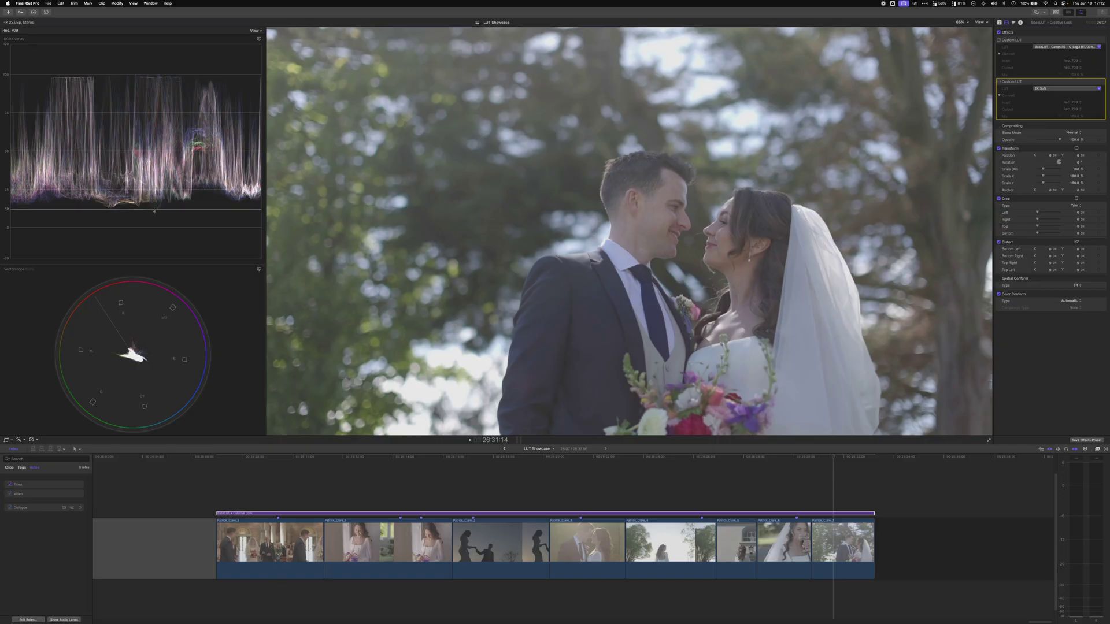
left_click(999, 39)
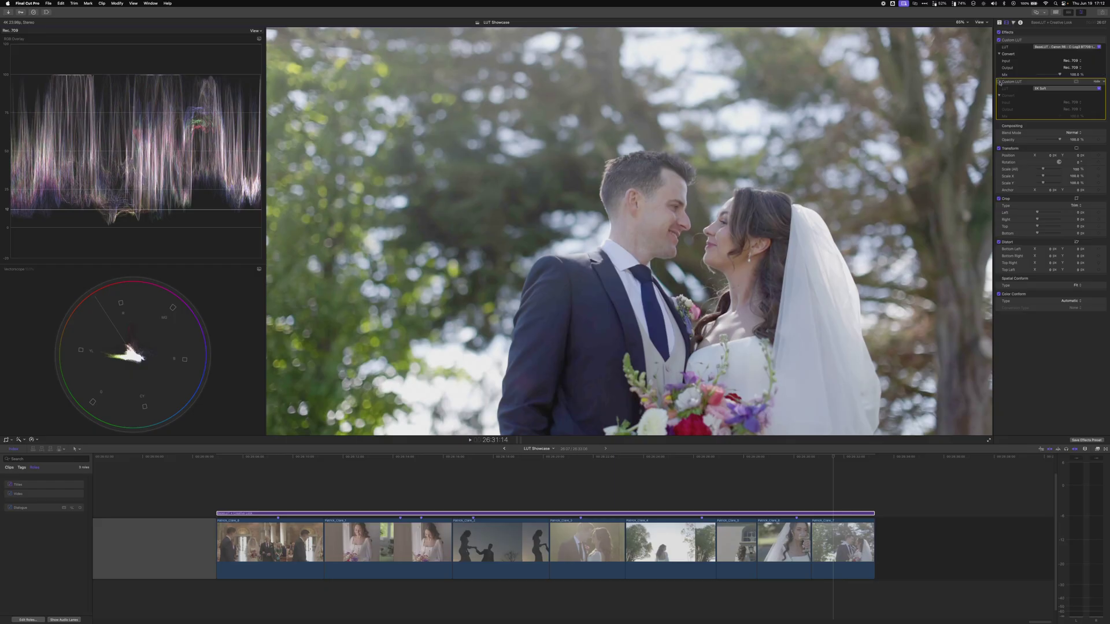
left_click(999, 81)
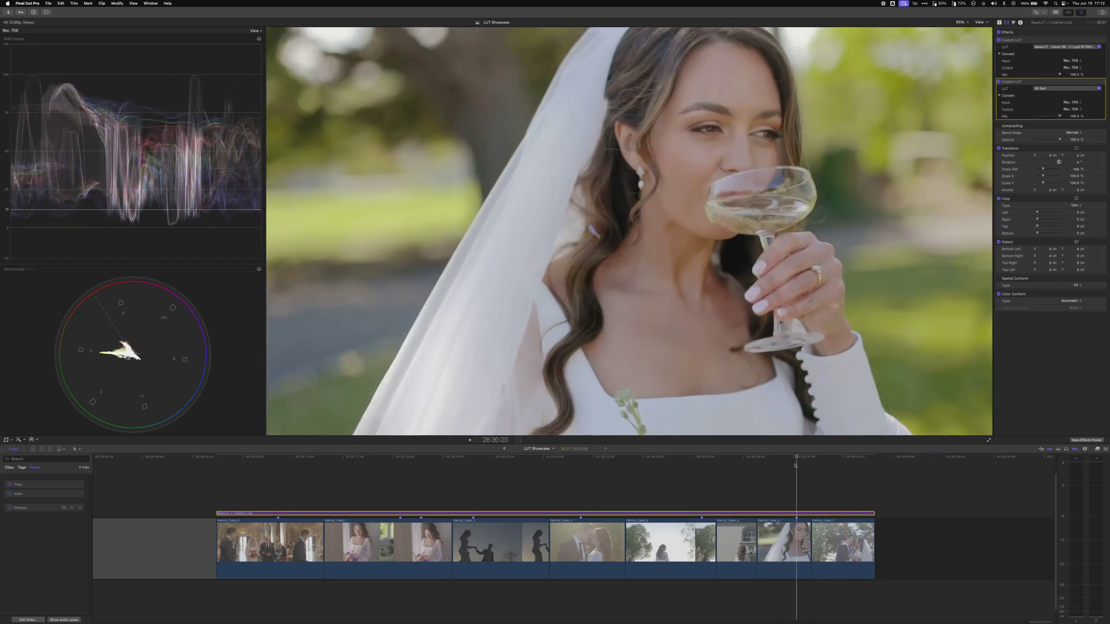
Check the combined LUT look on the window clip and the final clip of the couple under the trees
left_click(741, 467)
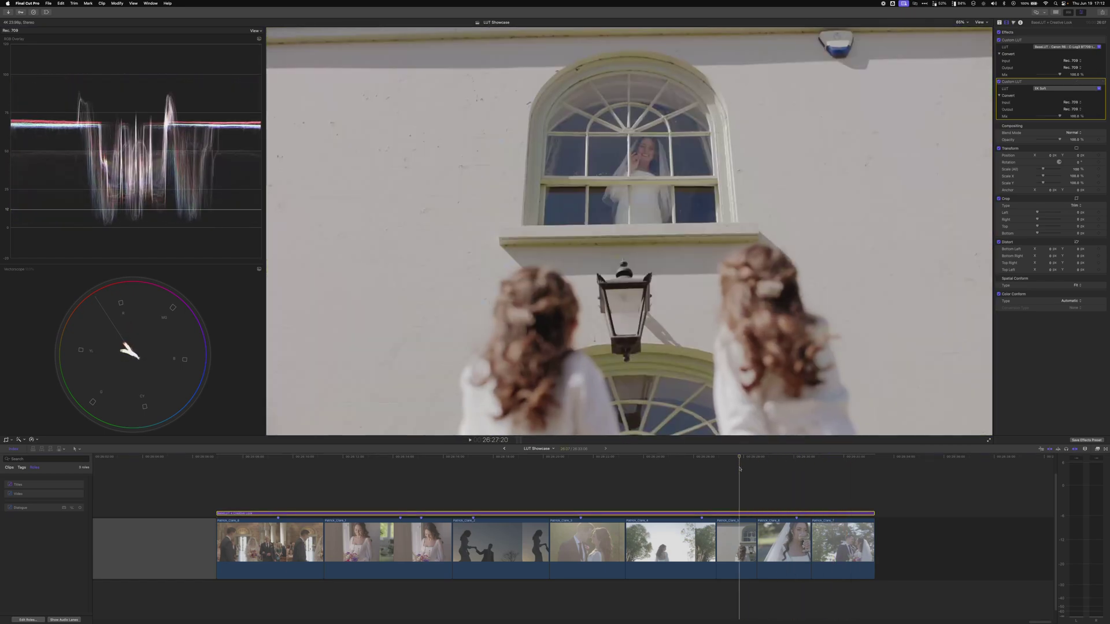
left_click(701, 462)
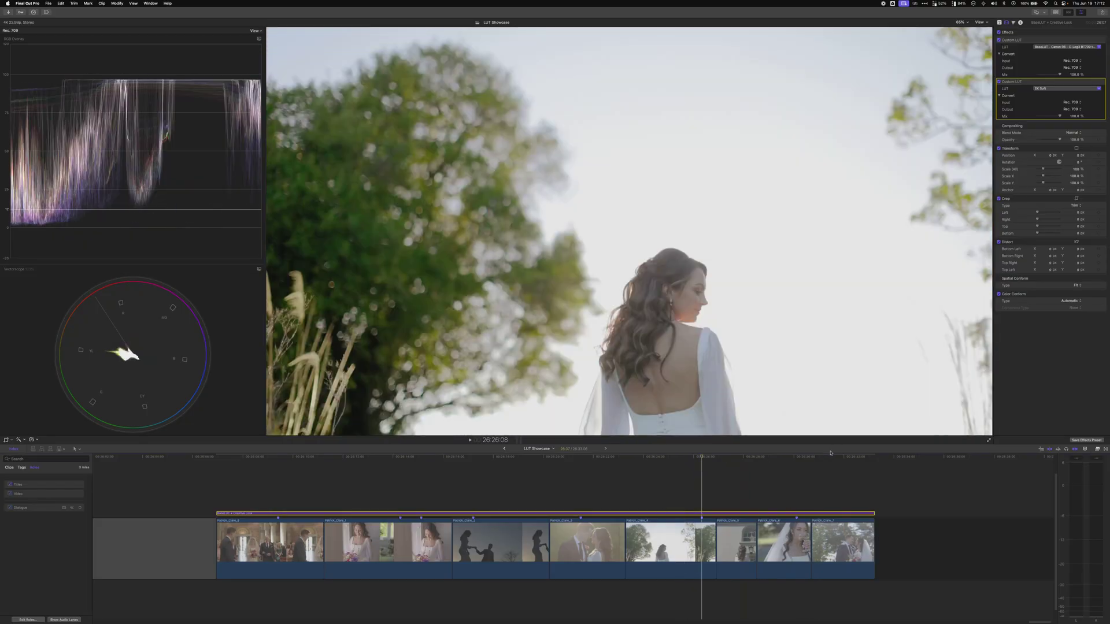
left_click(836, 458)
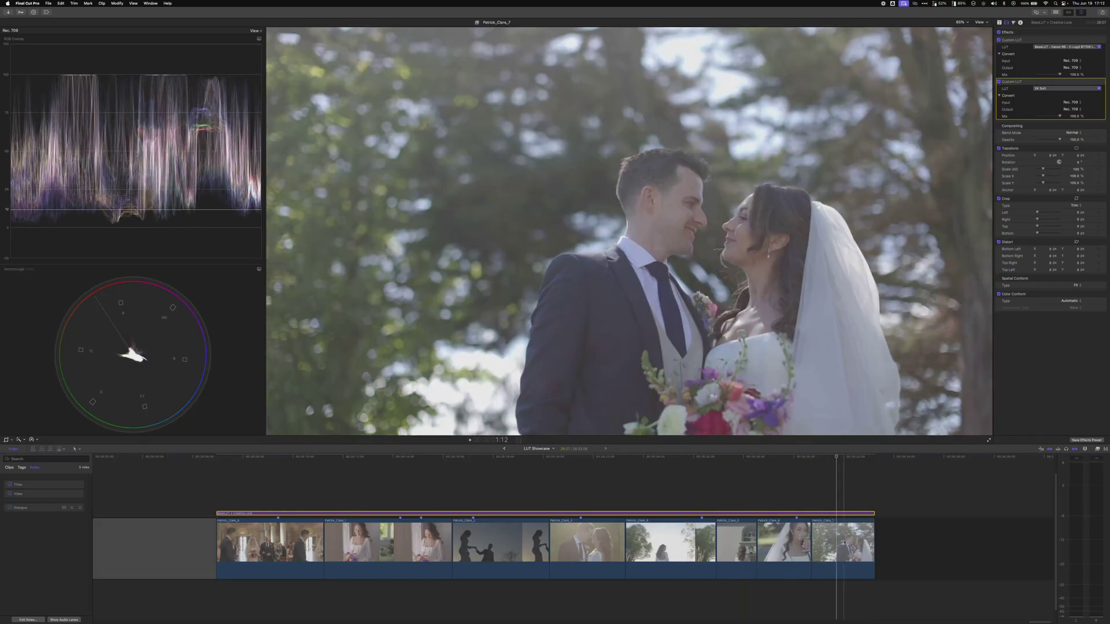
left_click(840, 538)
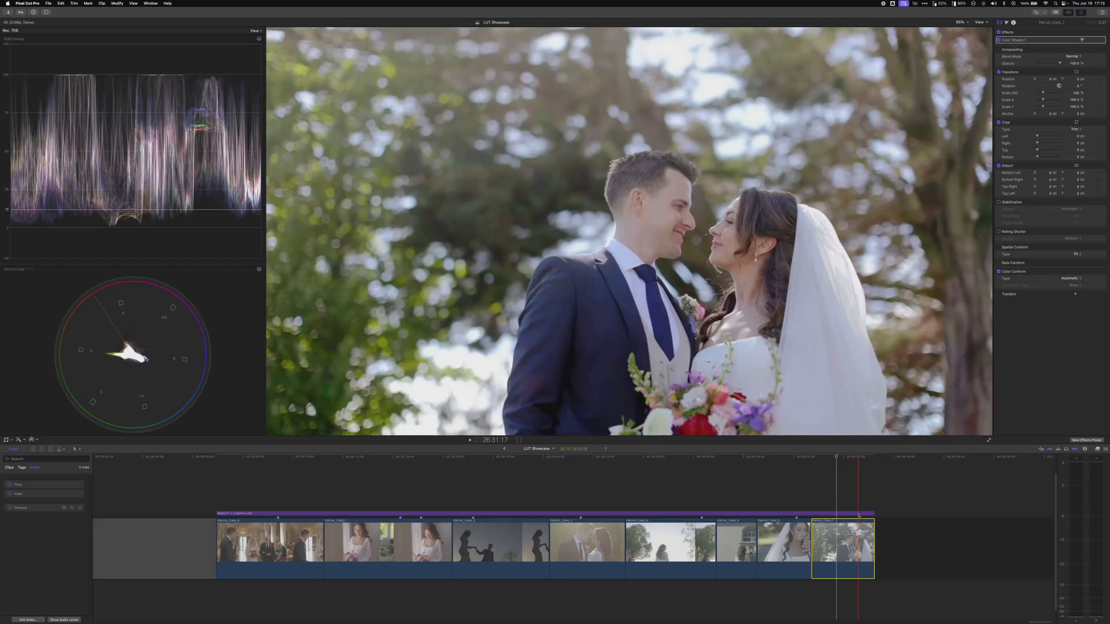
Try the Marble 02 LUT in the adjustment layer's second Custom LUT effect and reduce its mix to a little over half
left_click(857, 513)
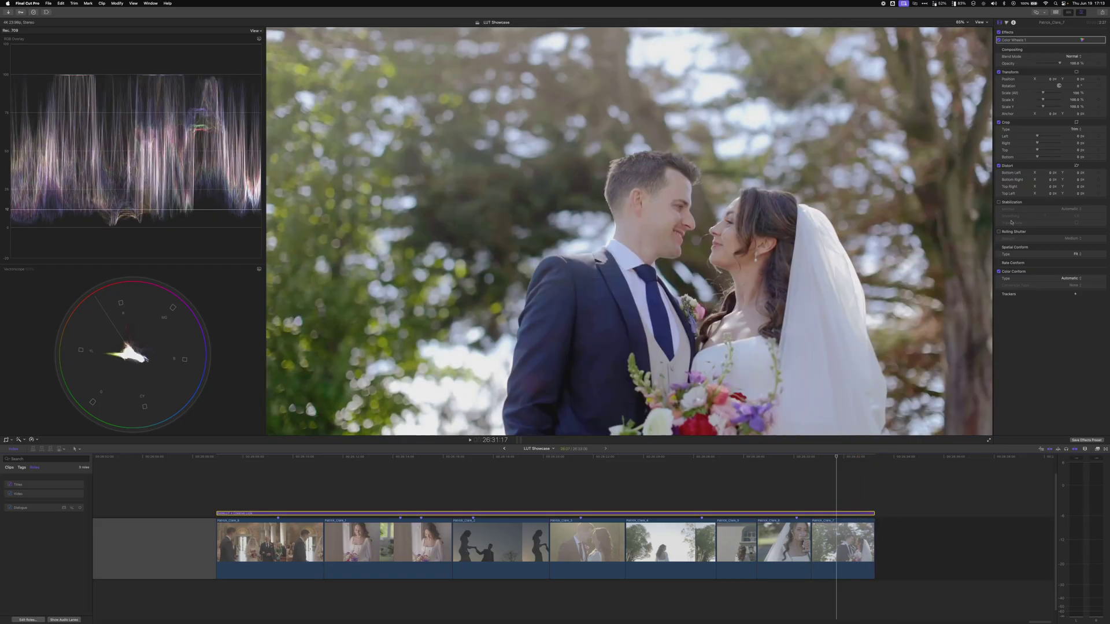
left_click(1045, 89)
mouse_move(1071, 199)
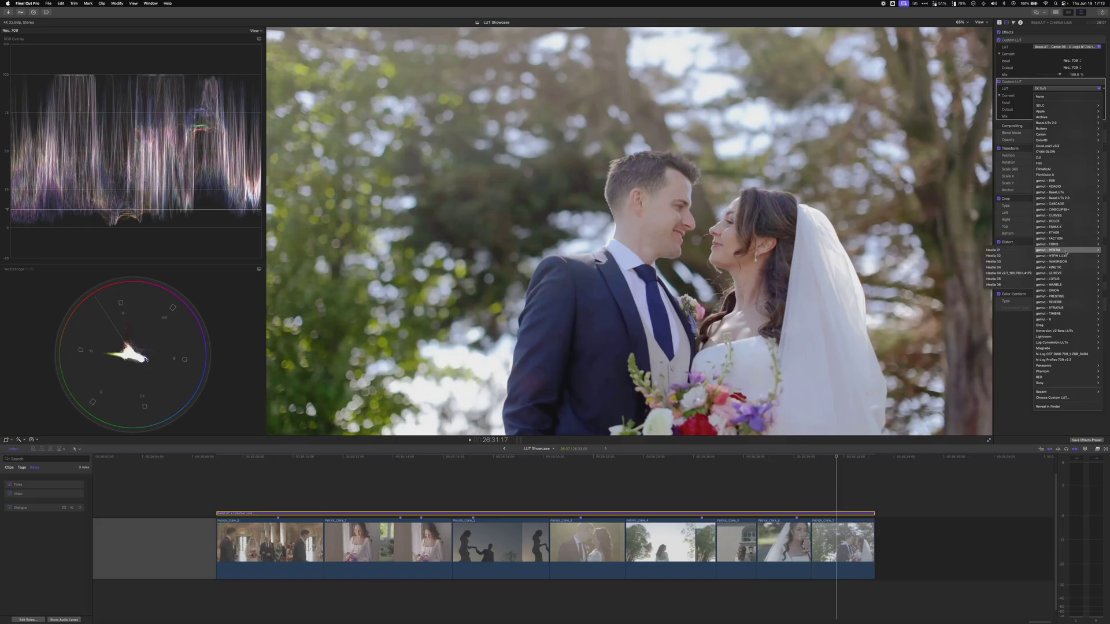
mouse_move(1064, 245)
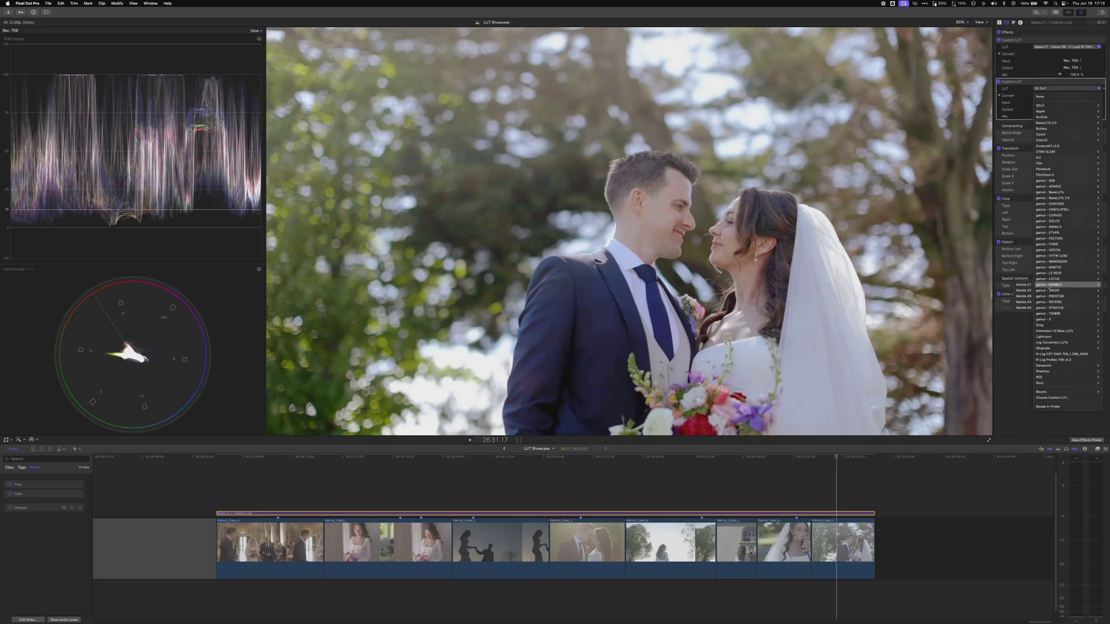
left_click(1023, 290)
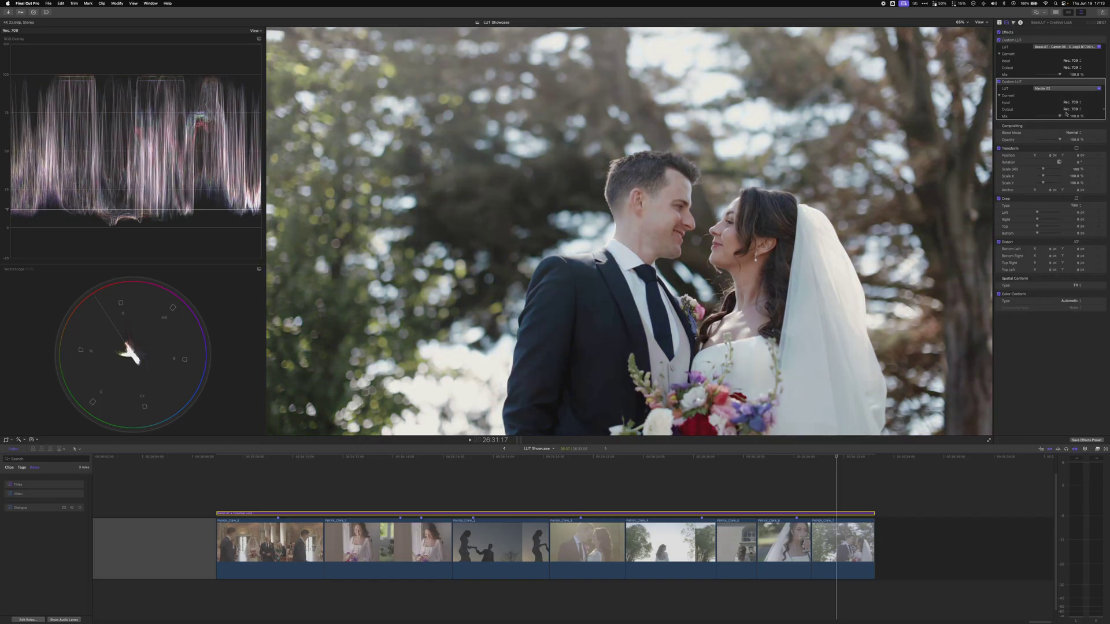
left_click_drag(1059, 117, 1050, 115)
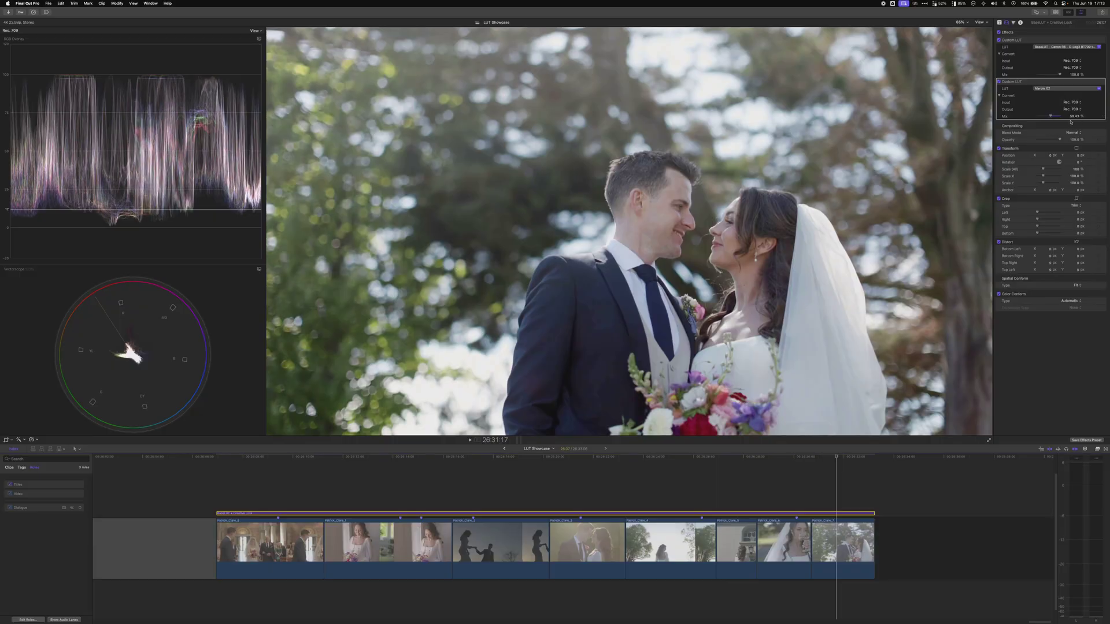
Try the second look of the gamut PRESTIGE set as the creative LUT and raise its mix
left_click(1055, 88)
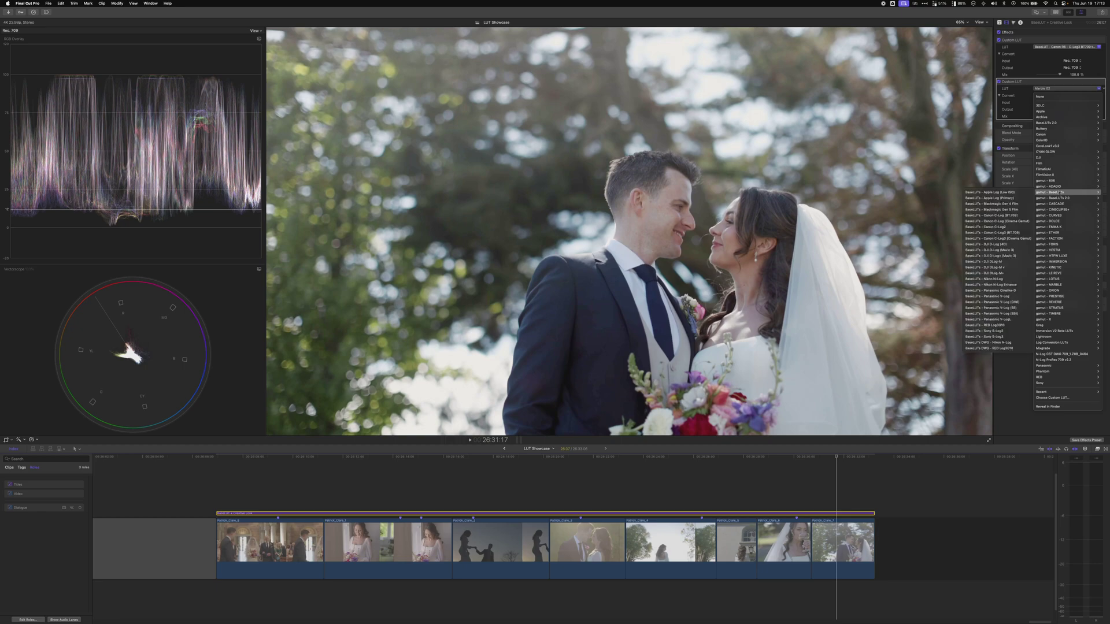
mouse_move(1060, 222)
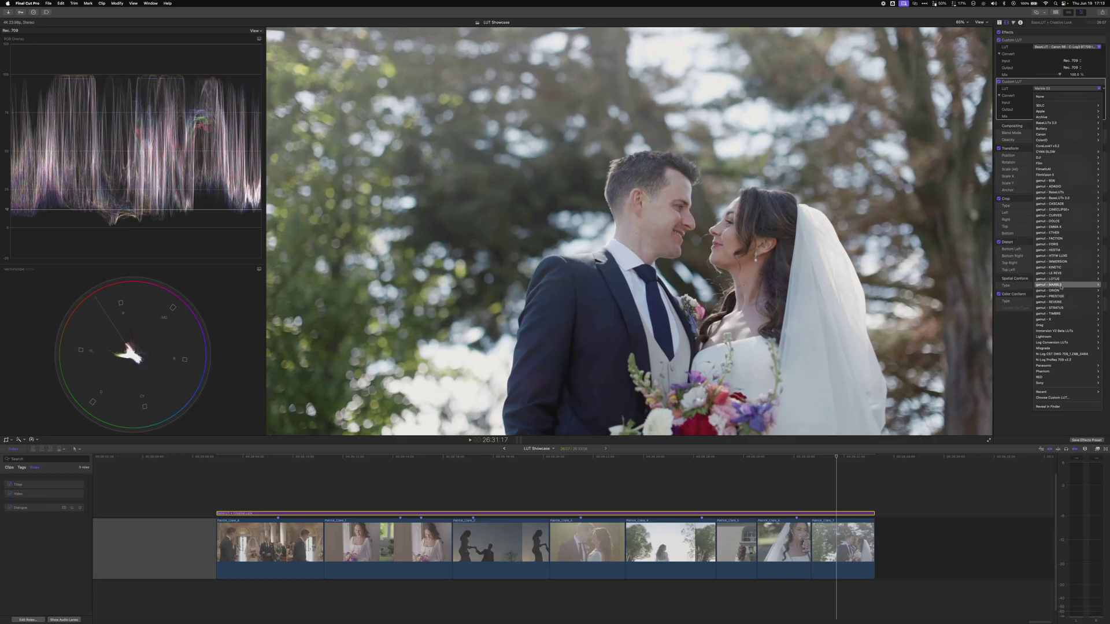
mouse_move(1062, 297)
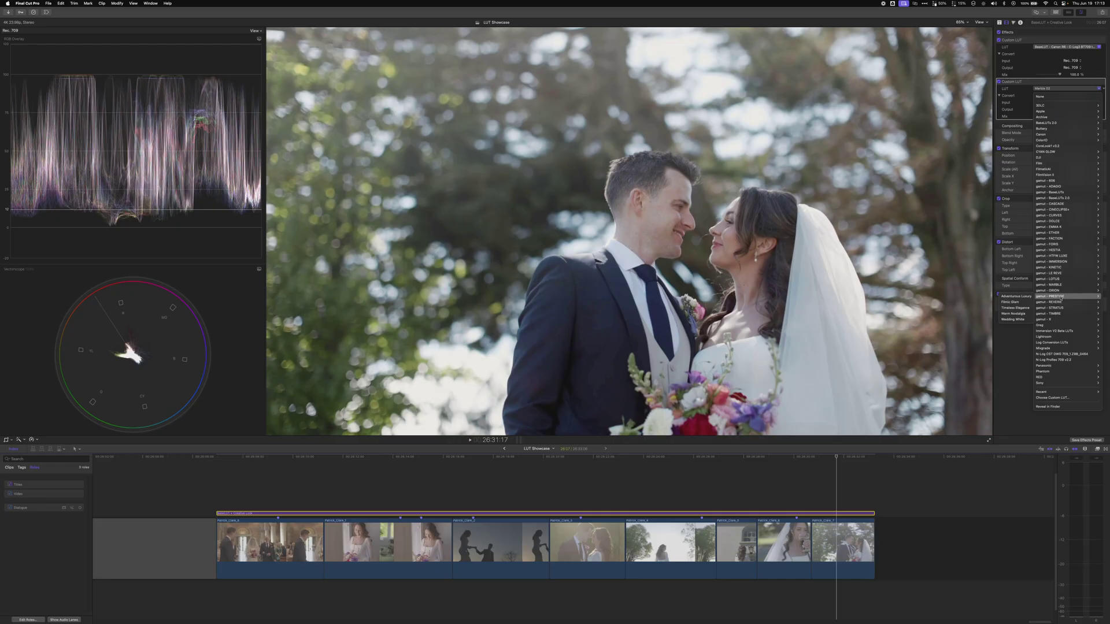
left_click(1020, 303)
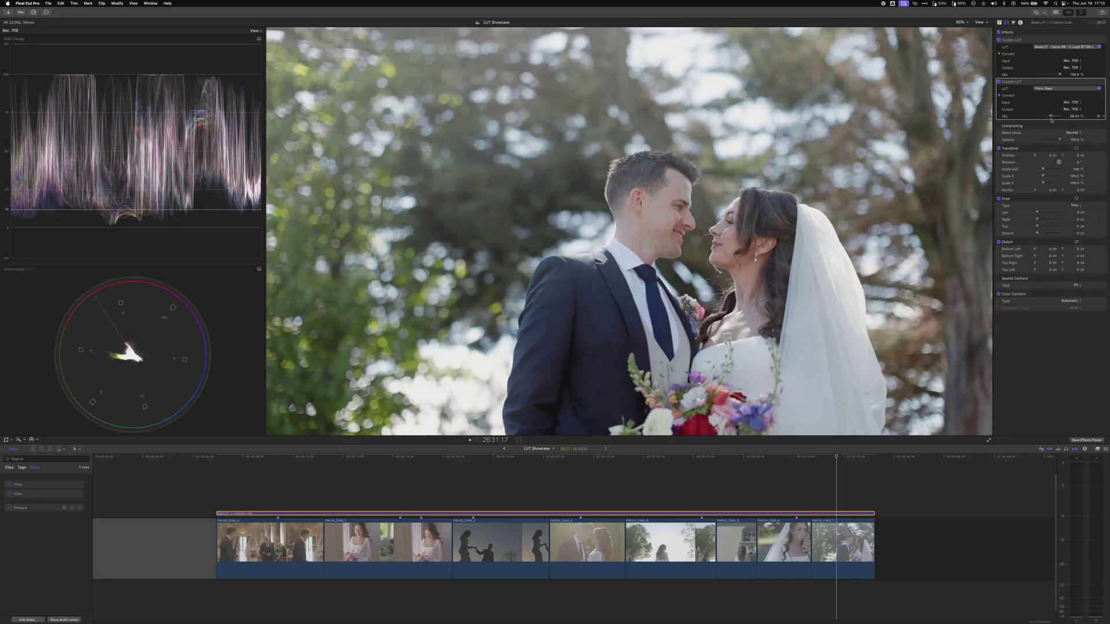
left_click_drag(1052, 117, 1057, 116)
Try the Adventurous Luxury LUT from the PRESTIGE set as the creative look, raising its mix slightly
left_click(1057, 88)
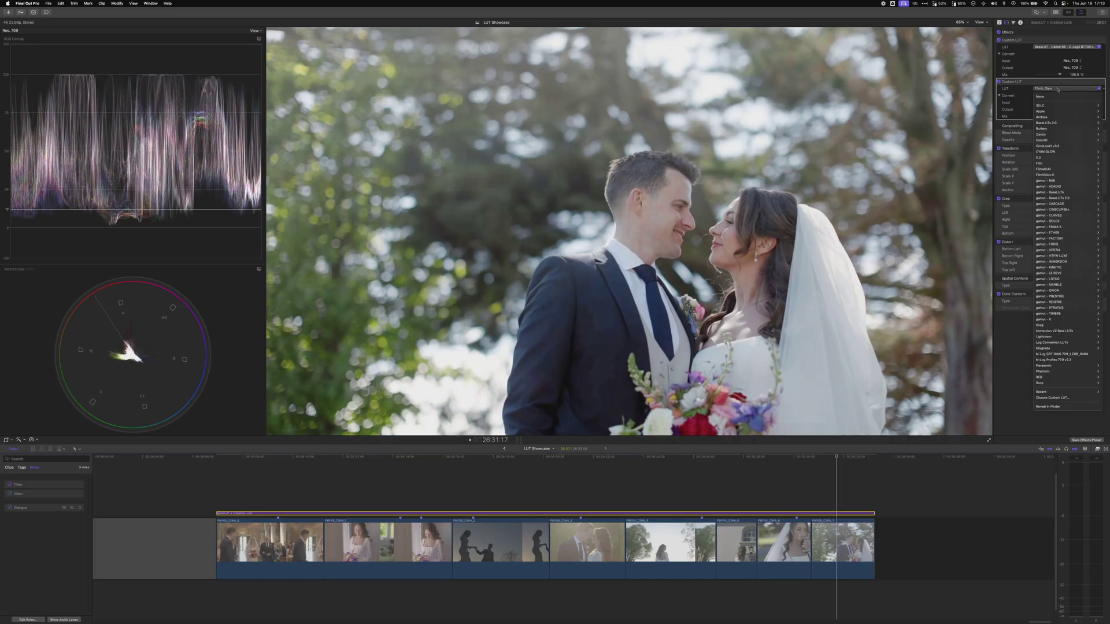
mouse_move(1057, 299)
left_click(1028, 299)
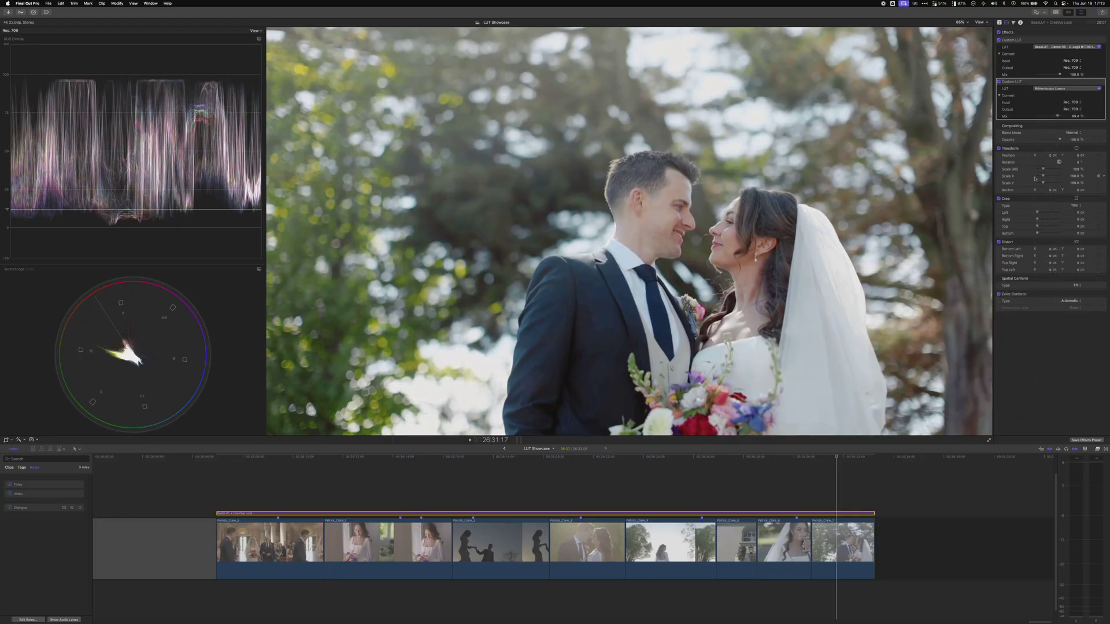
left_click_drag(1057, 116, 1059, 117)
Try the Wedding White LUT from the PRESTIGE set as the creative look and fine-tune its mix
left_click(1050, 89)
mouse_move(1066, 297)
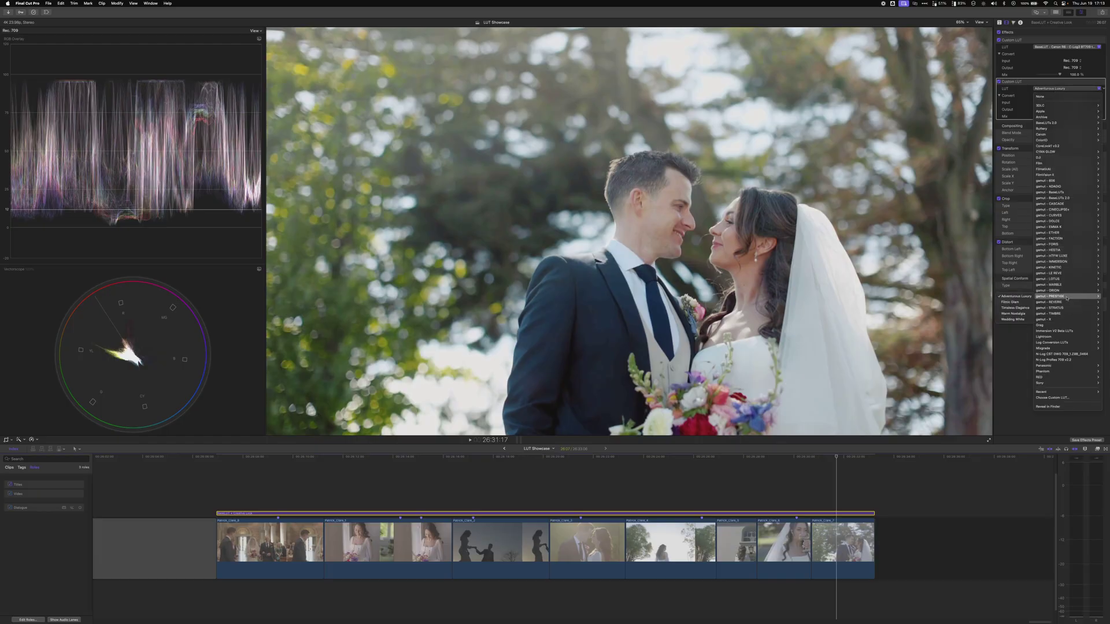
left_click(1012, 319)
mouse_move(1058, 114)
left_mouse_down()
mouse_move(1045, 117)
mouse_move(1057, 117)
left_mouse_up()
Try the Bright LUT in the second Custom LUT effect and lower its mix
left_click(1057, 90)
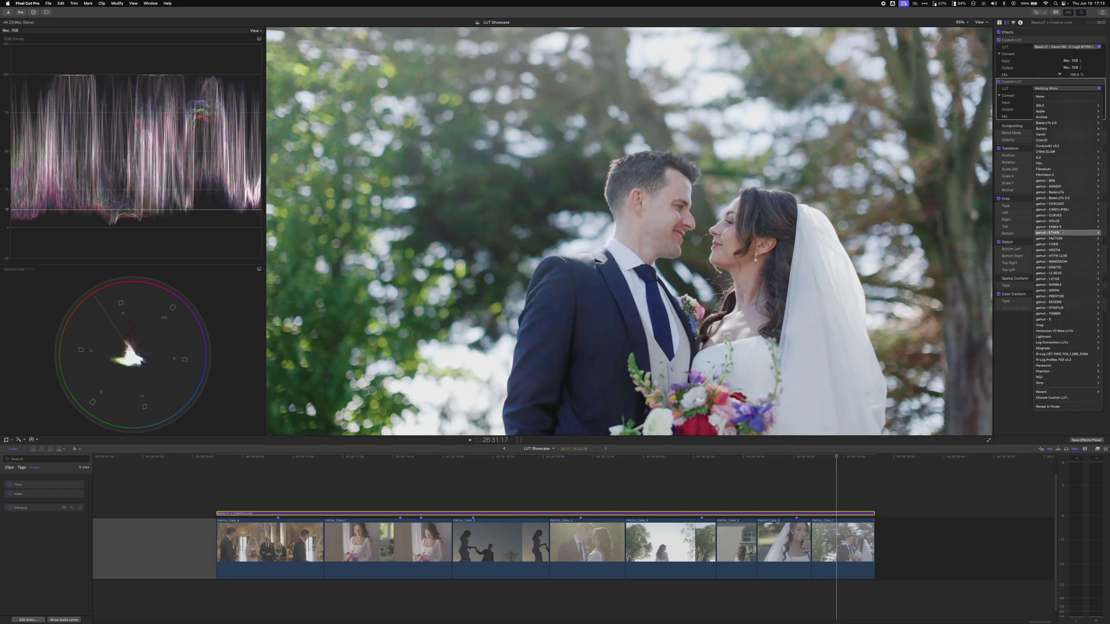
left_click(1025, 232)
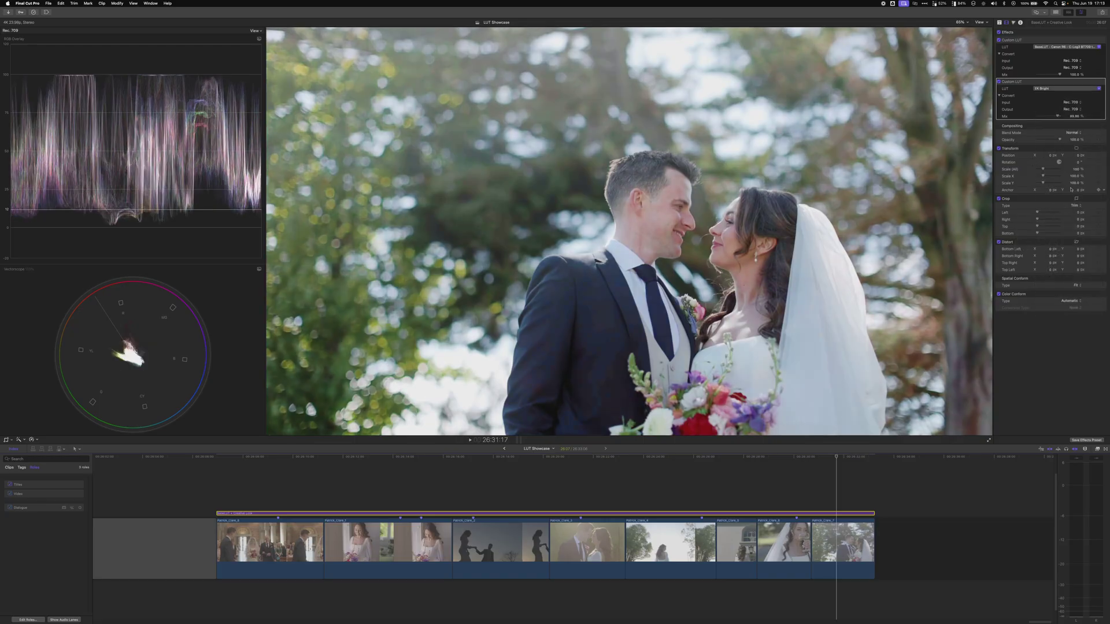
left_click_drag(1057, 116, 1051, 114)
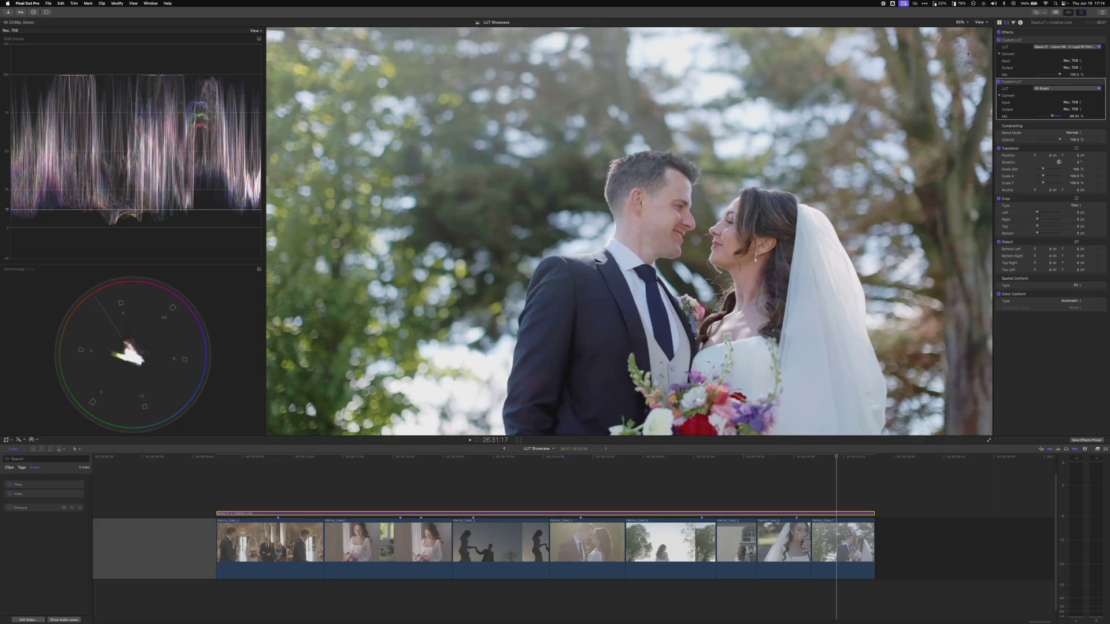
Apply the Kinetic 02 LUT as the creative look, fine-tune its mix and compare the effect off and on
left_click(1064, 88)
mouse_move(1055, 153)
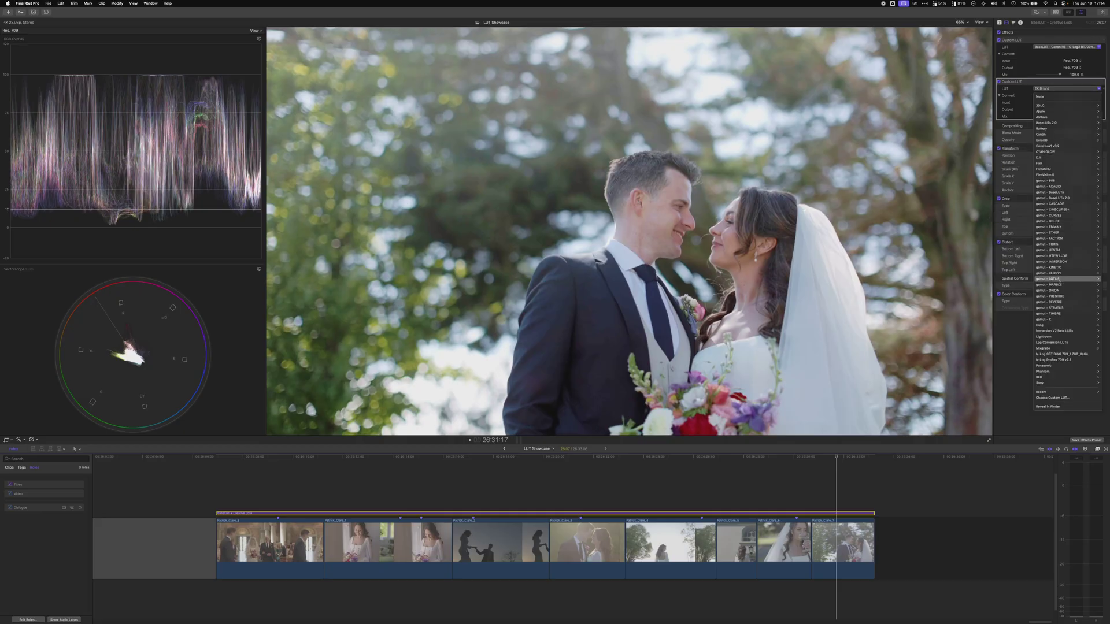
mouse_move(1062, 297)
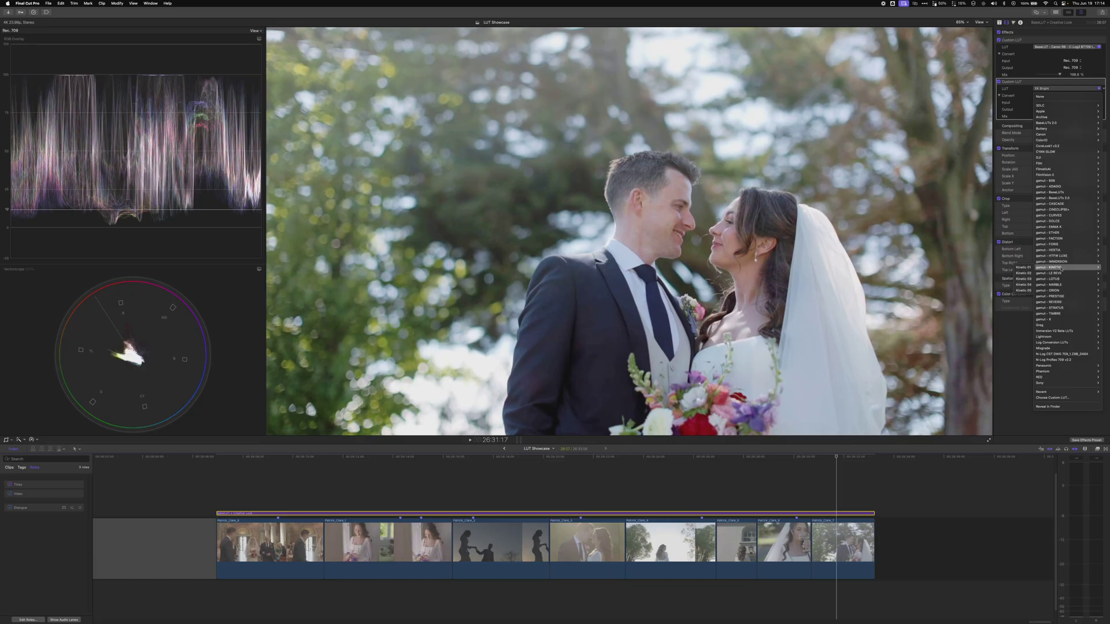
left_click(1023, 272)
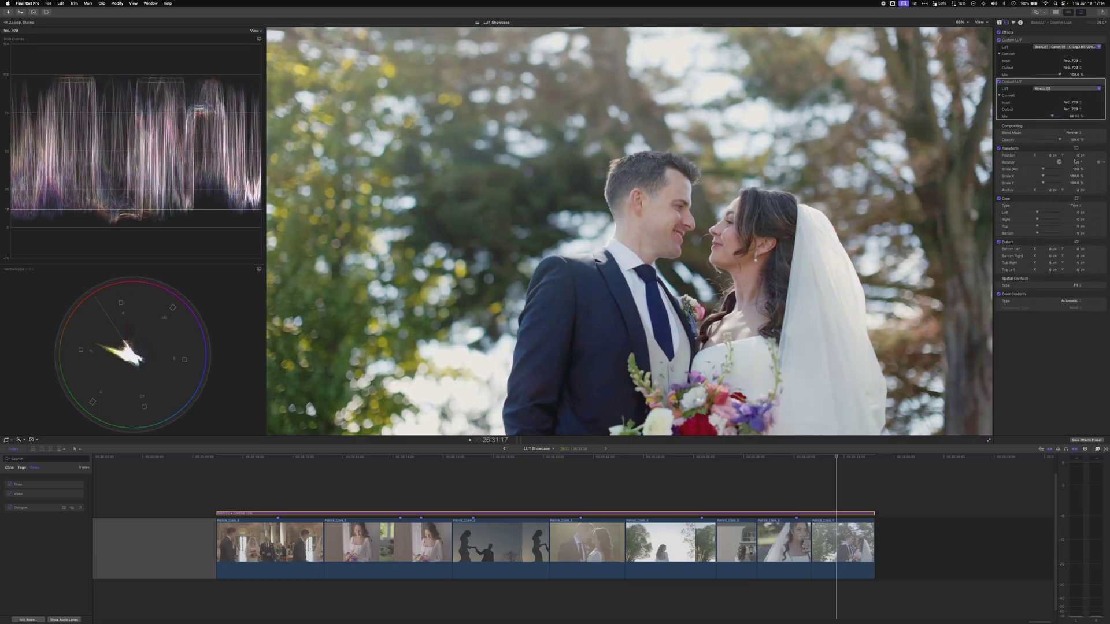
mouse_move(1052, 115)
left_mouse_down()
mouse_move(1037, 116)
mouse_move(1051, 114)
left_mouse_up()
left_click(999, 82)
left_click(1000, 82)
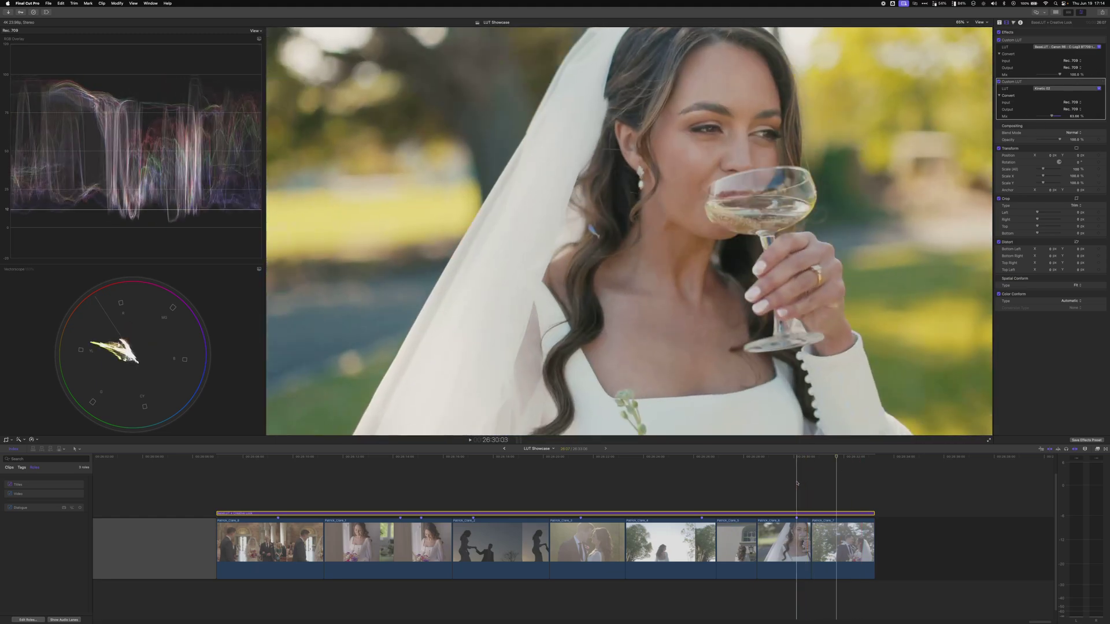
Review the Kinetic 02 look on the bride drinking, the bride outdoors and the final couple clips
left_click(796, 462)
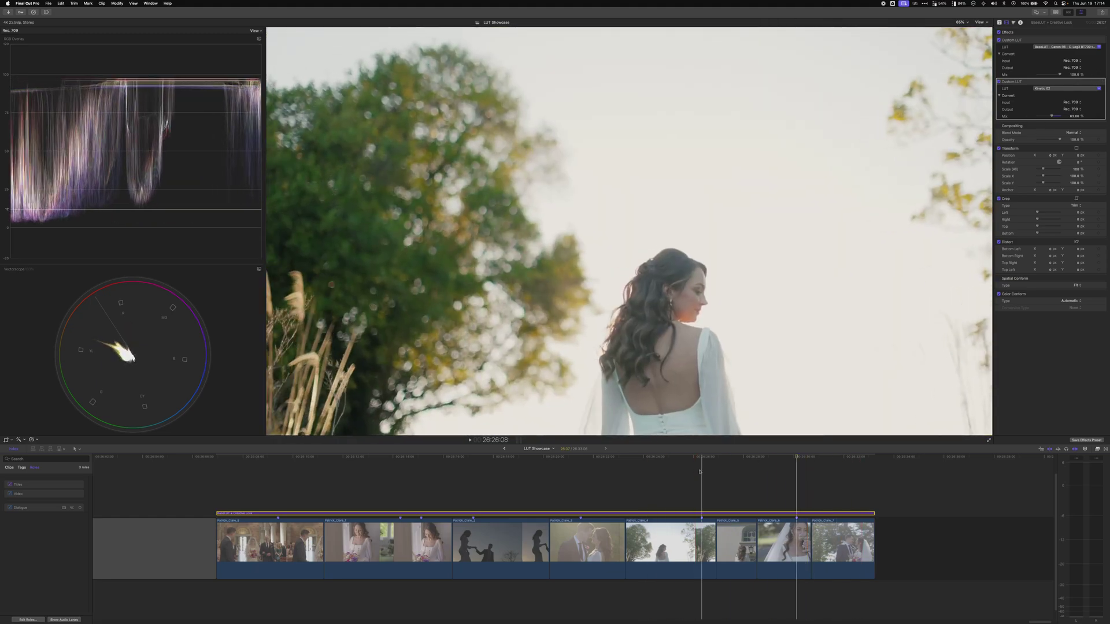
left_click(700, 458)
left_click_drag(702, 457, 796, 464)
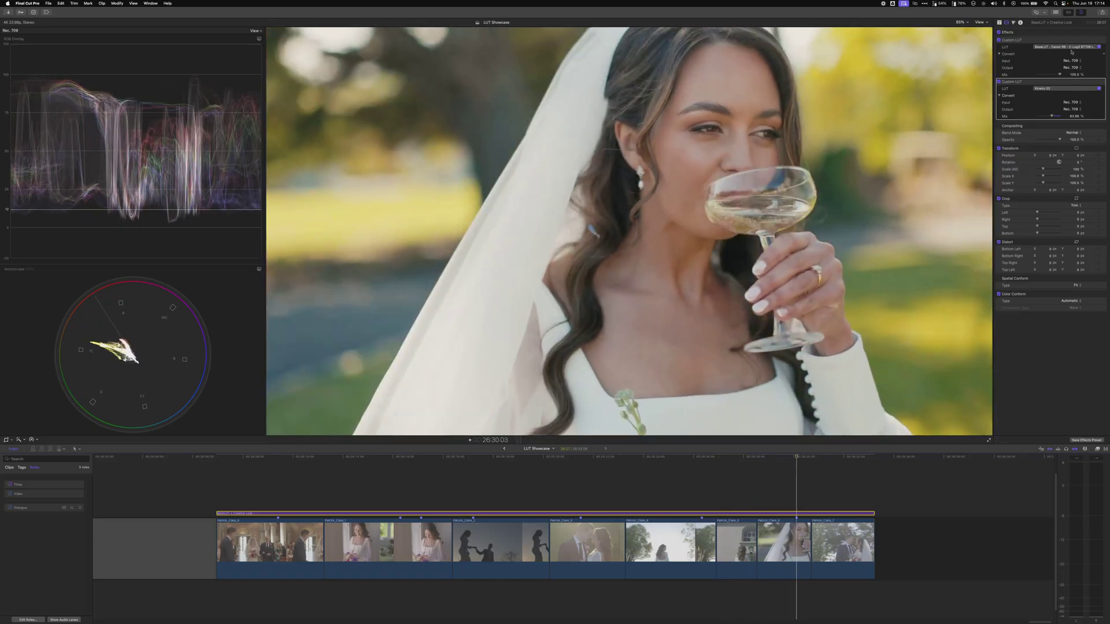
left_click_drag(802, 455, 795, 460)
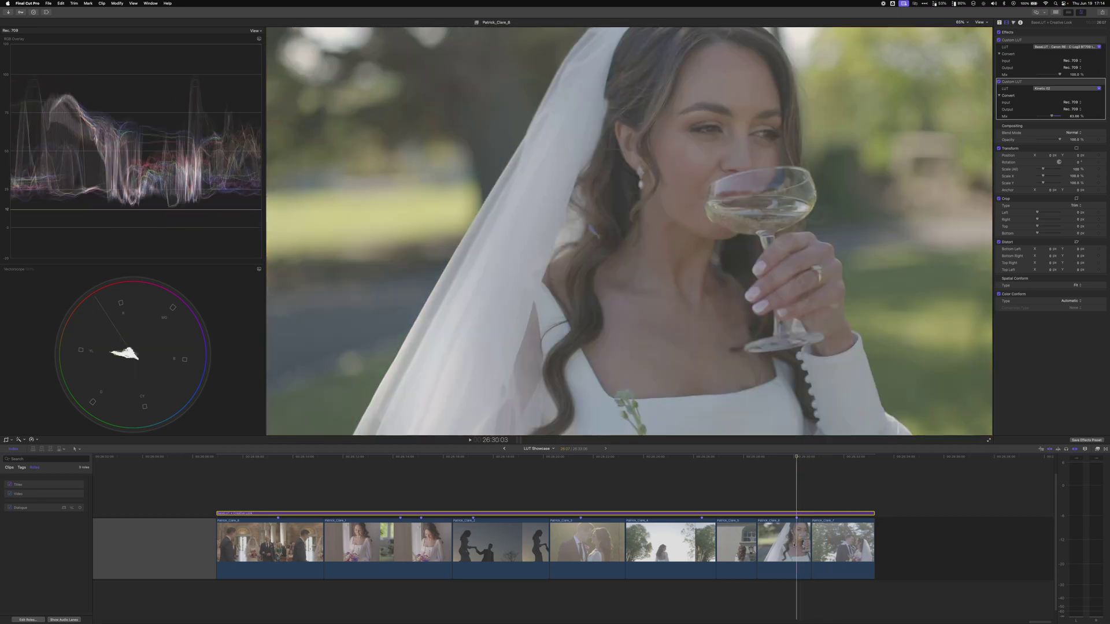
left_click(799, 538)
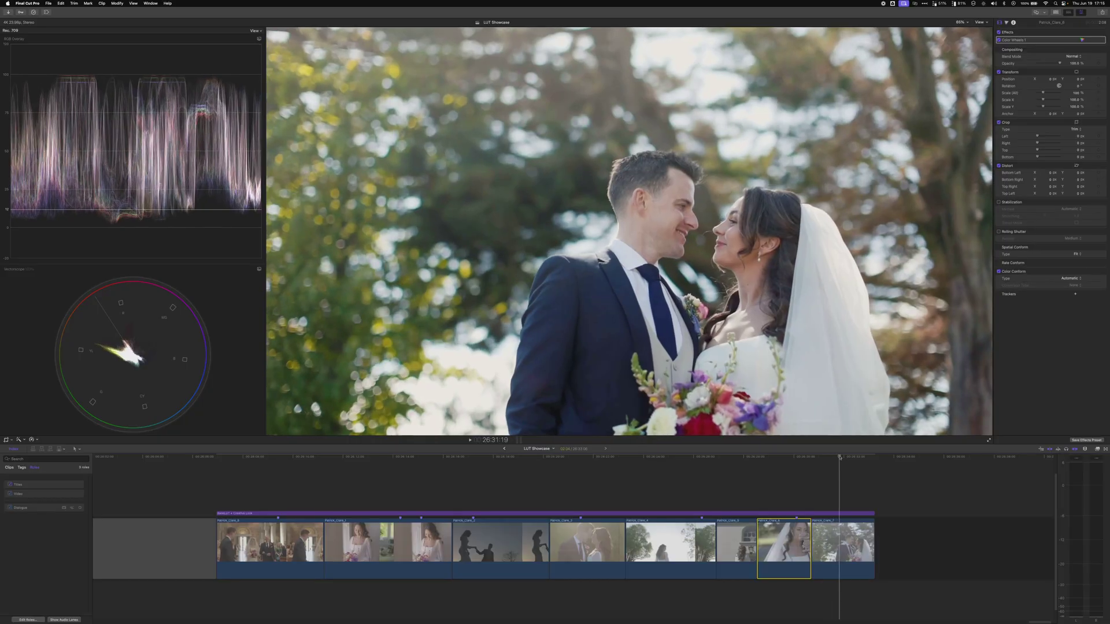
left_click_drag(839, 458, 837, 457)
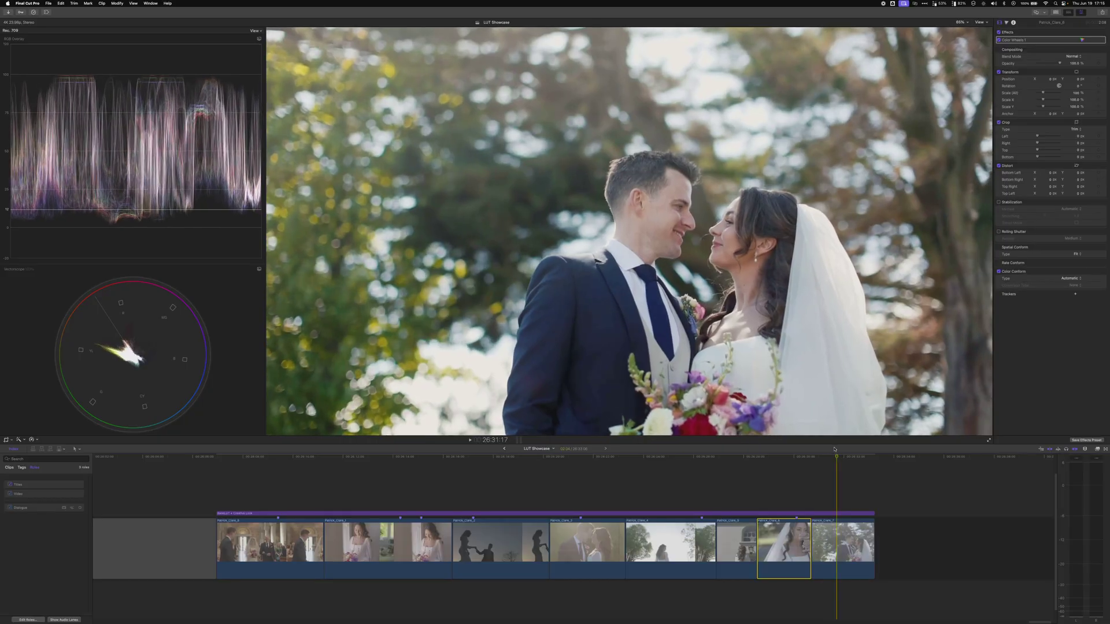